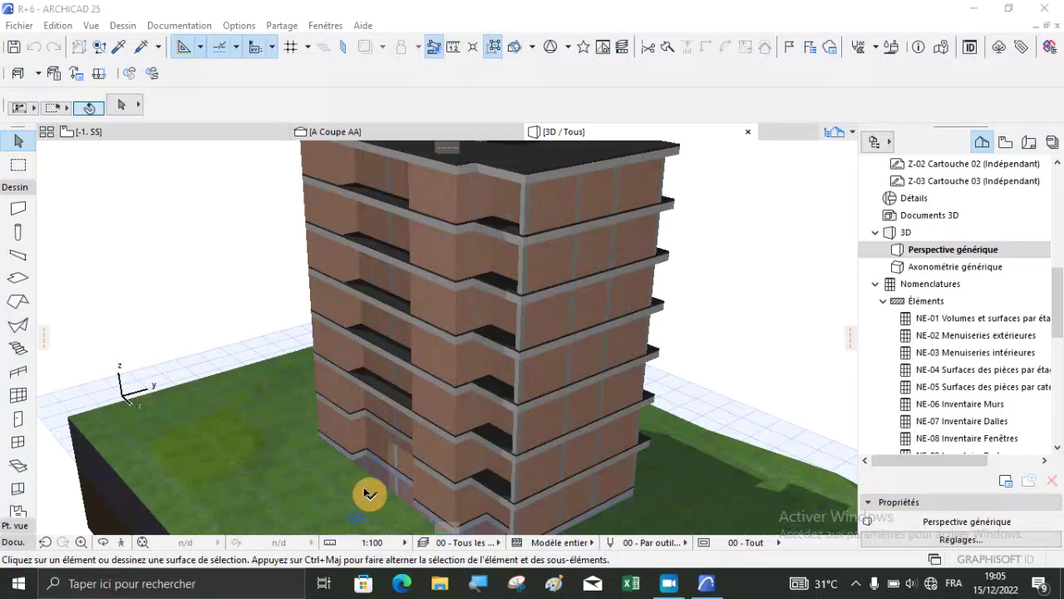
# Examine the multi-storey building's facades and balconies in the 3D perspective
pyautogui.scroll(2, 432, 442)
pyautogui.scroll(1, 482, 425)
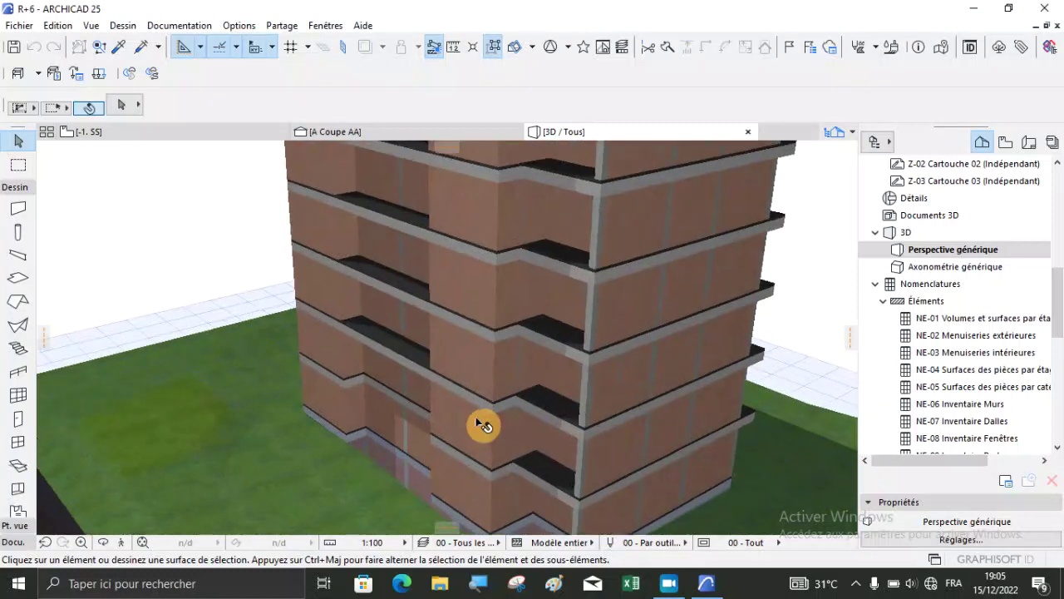
pyautogui.scroll(-1, 410, 285)
pyautogui.scroll(2, 563, 427)
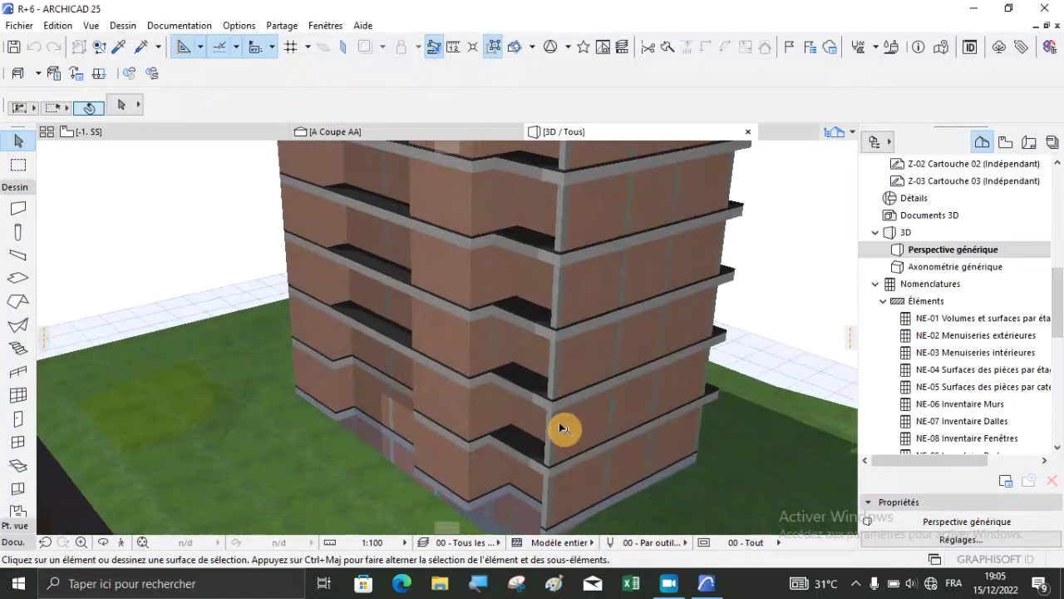
pyautogui.scroll(-1, 458, 319)
pyautogui.scroll(1, 465, 501)
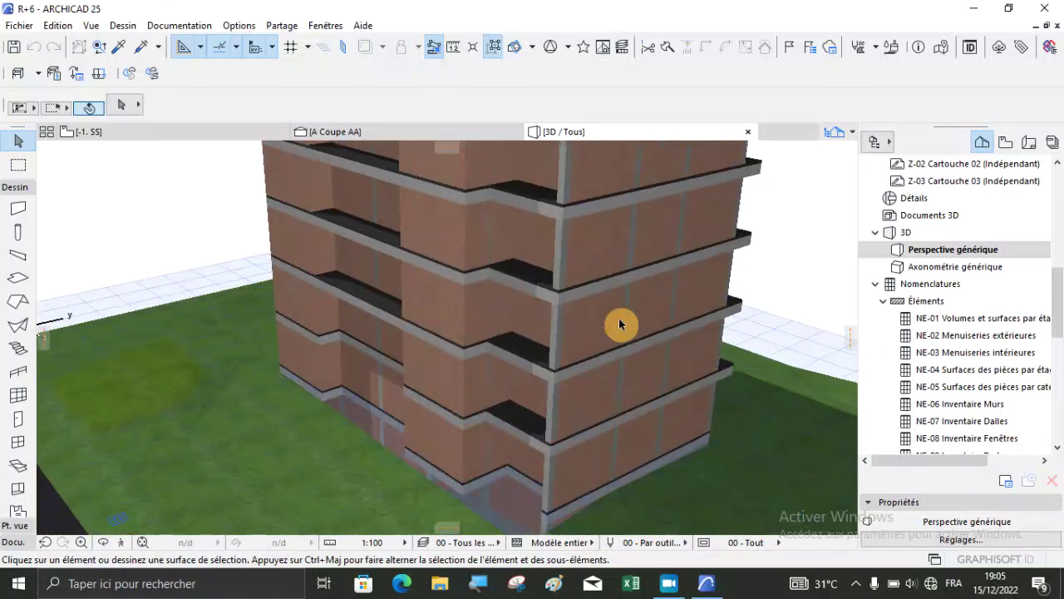
pyautogui.moveTo(409, 427); pyautogui.dragTo(491, 250)
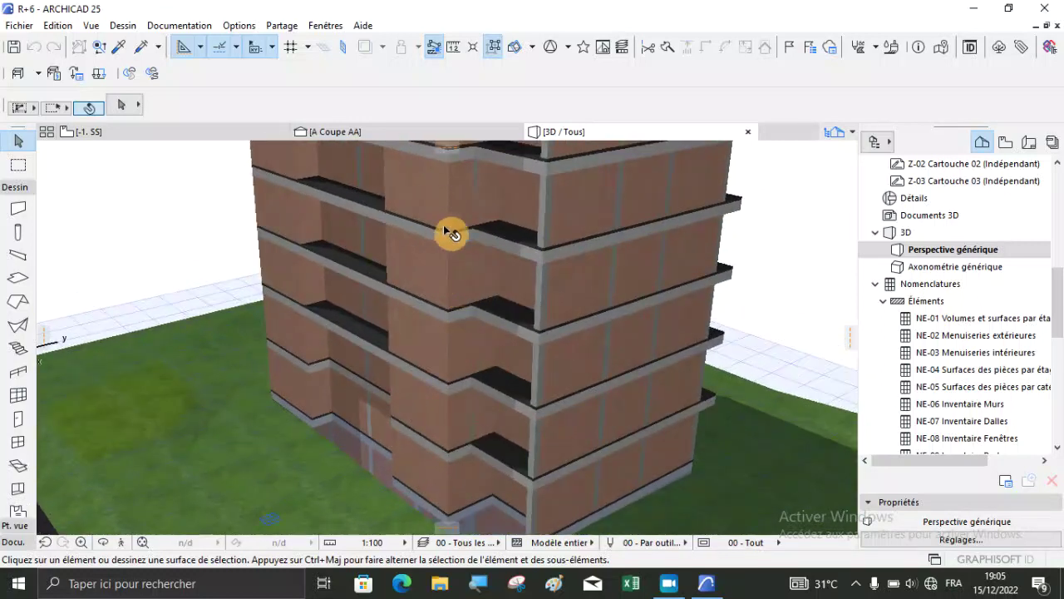
pyautogui.scroll(4, 451, 231)
pyautogui.scroll(-5, 415, 316)
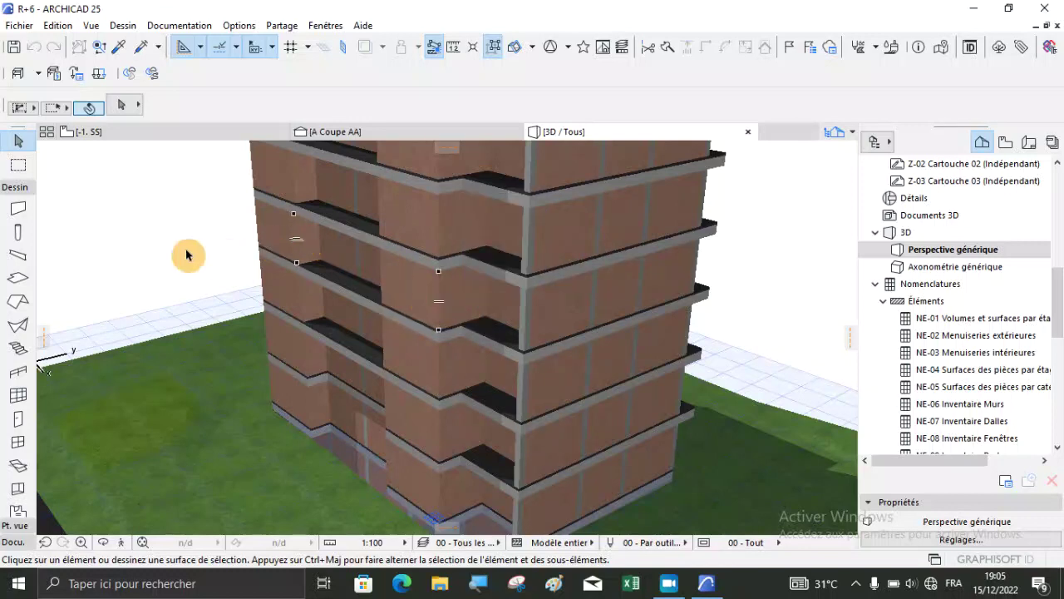
# Select all walls of the building and display the Nombre de briques (Formule) properties in their settings
pyautogui.click(19, 213)
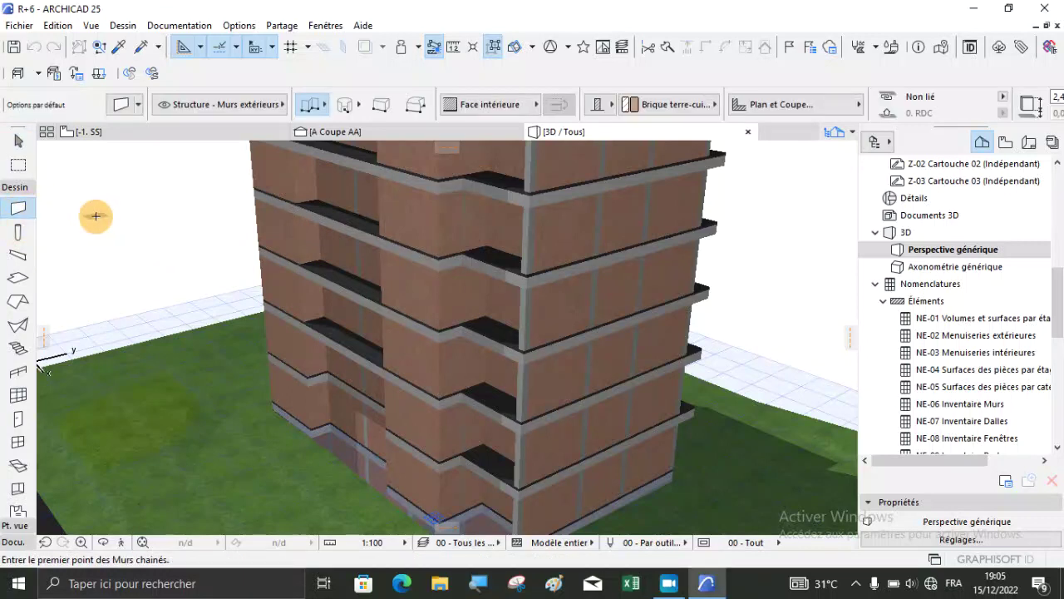
pyautogui.hotkey('ctrl', 'a')
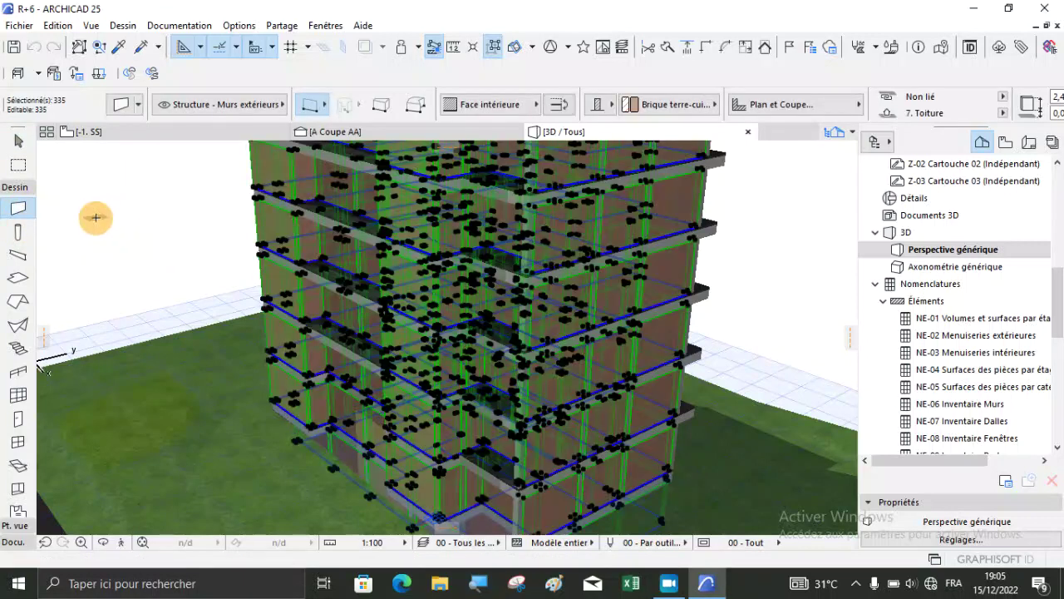
pyautogui.click(120, 105)
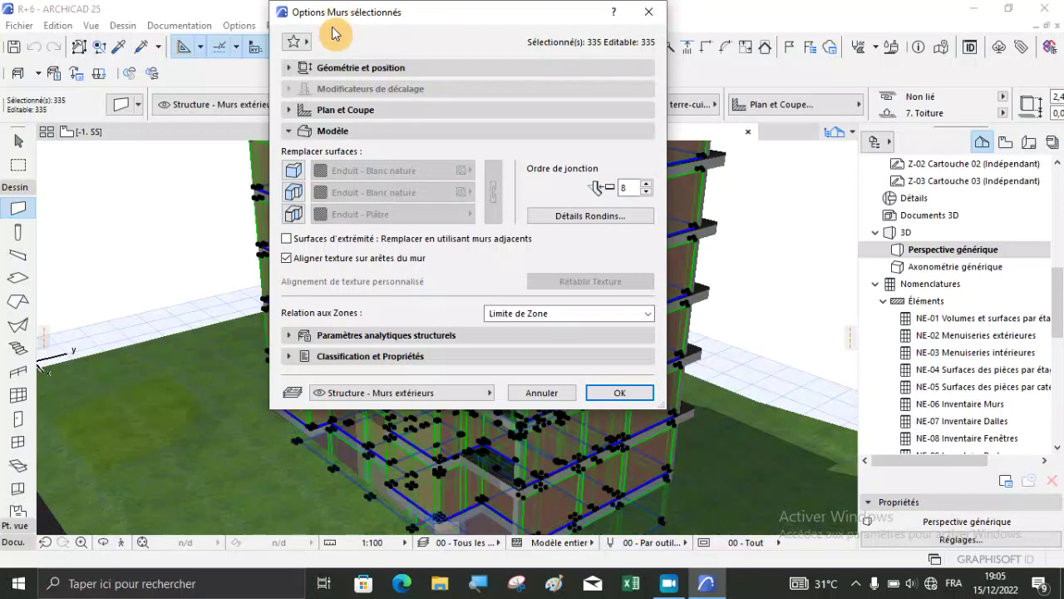
pyautogui.click(292, 359)
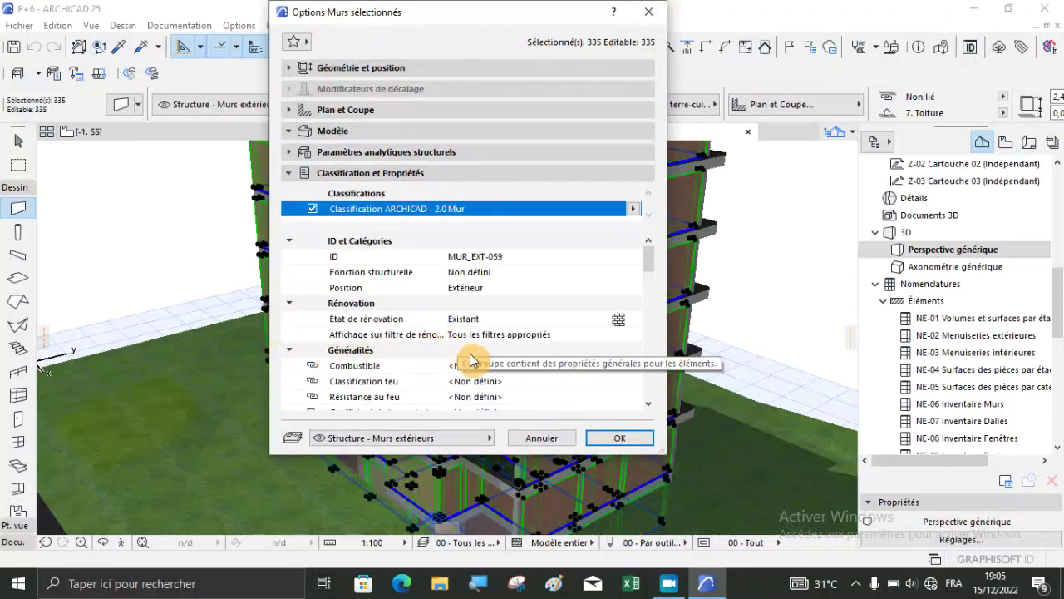
pyautogui.scroll(-5, 471, 360)
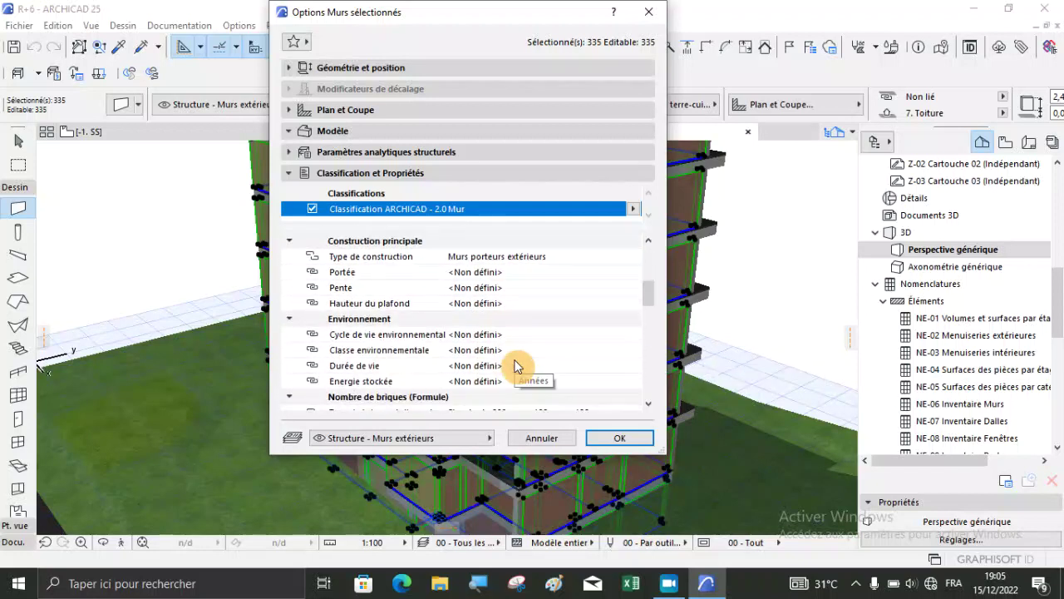
pyautogui.scroll(-2, 512, 365)
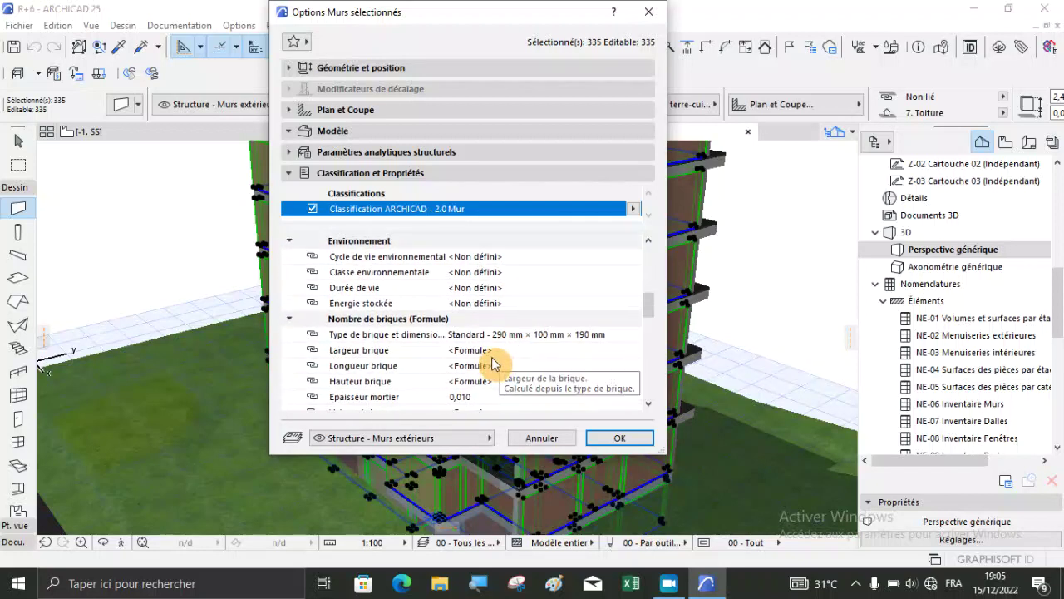
pyautogui.click(303, 351)
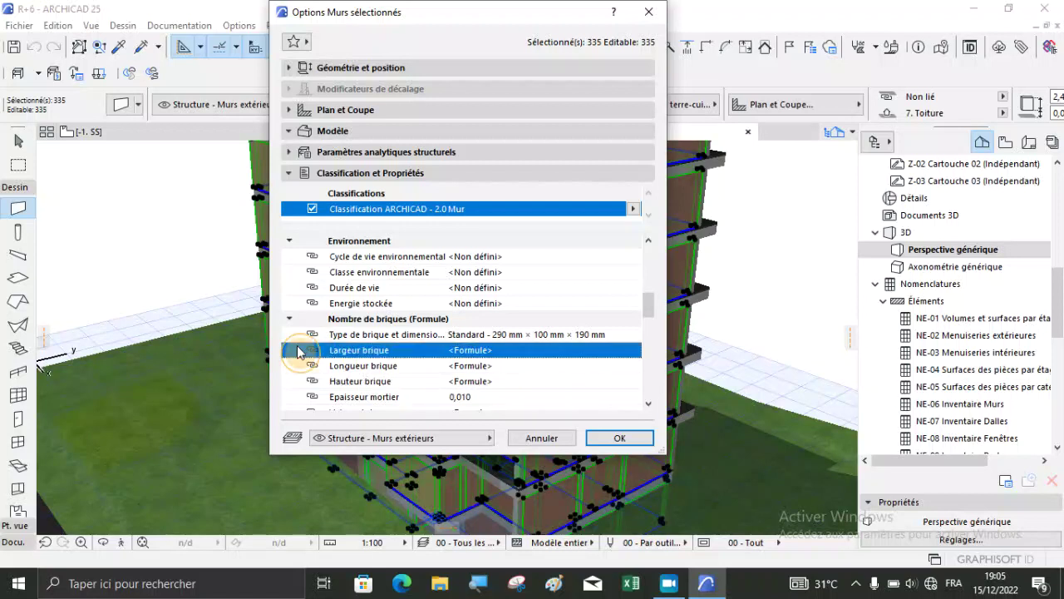
pyautogui.click(305, 352)
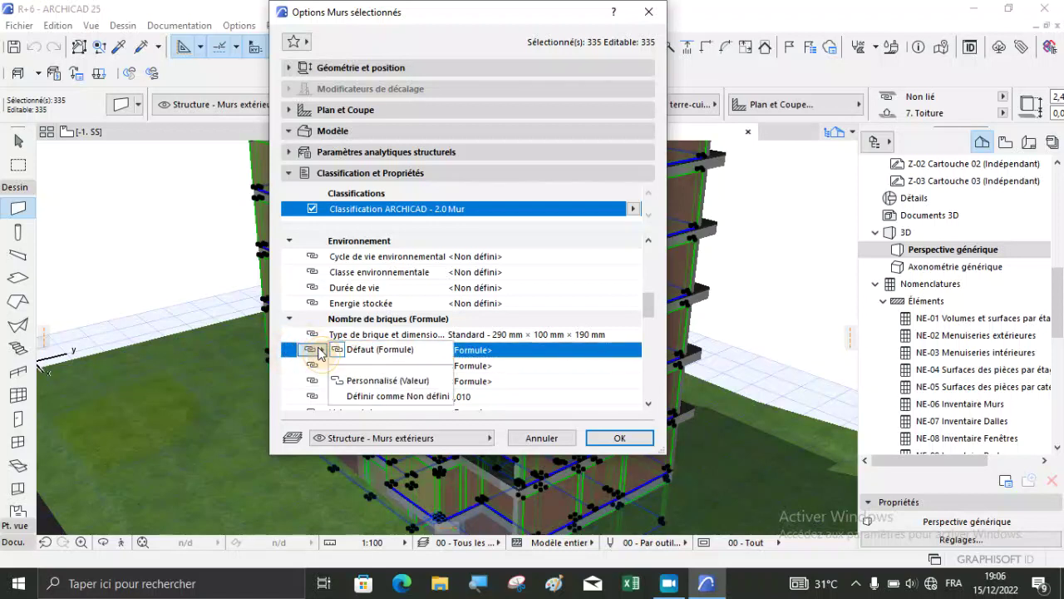
pyautogui.click(384, 380)
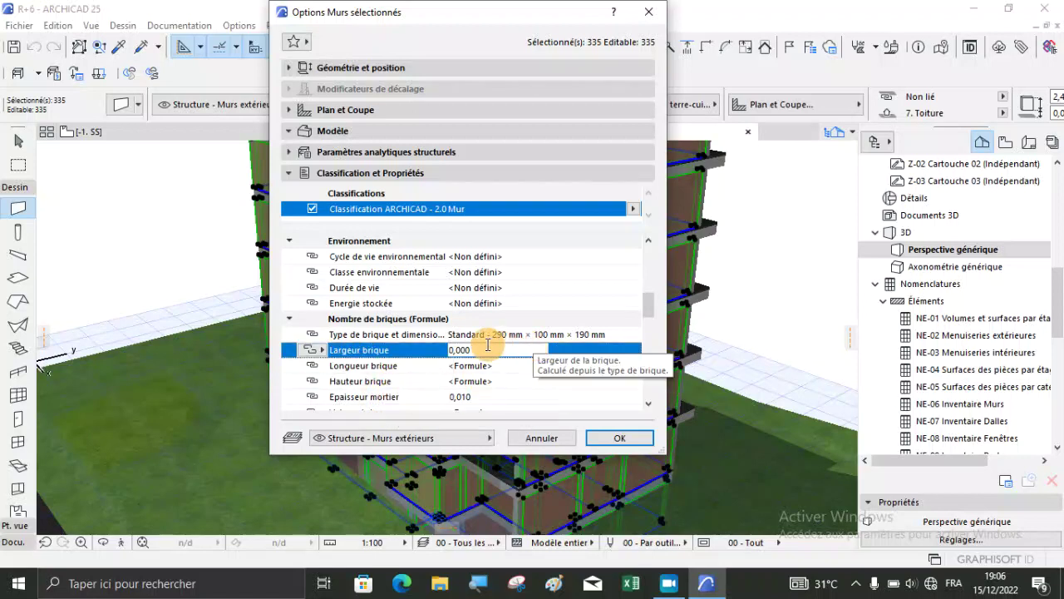
pyautogui.click(389, 352)
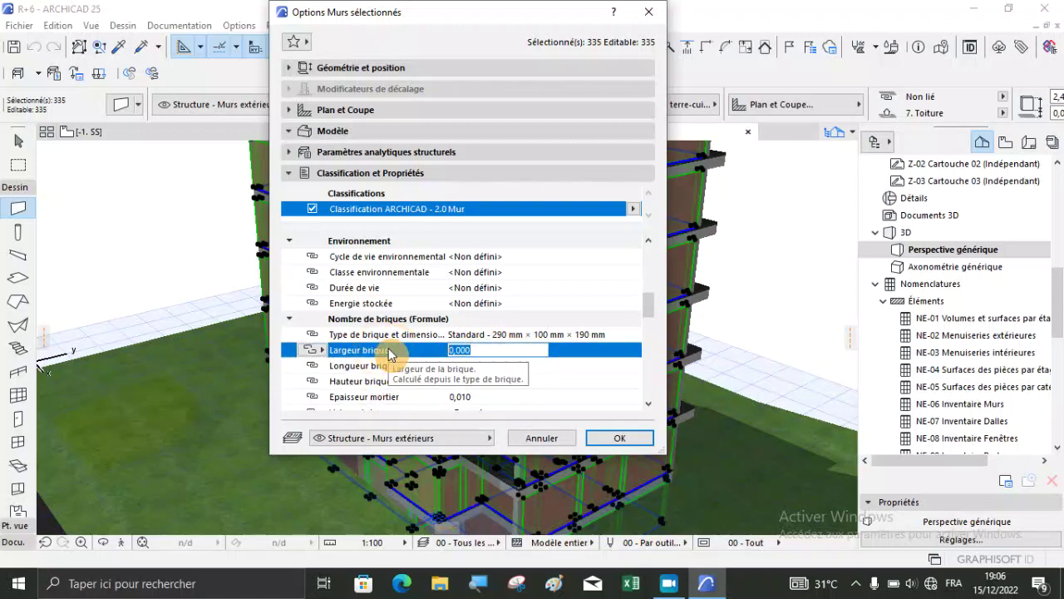
pyautogui.click(542, 437)
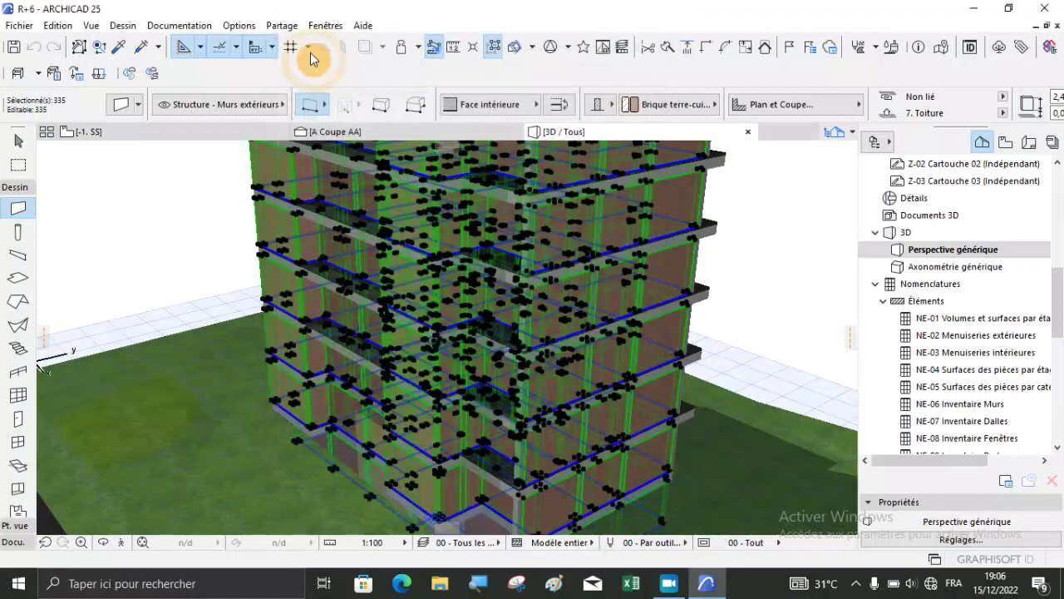
# Set the project's working length unit to centimètre
pyautogui.click(239, 25)
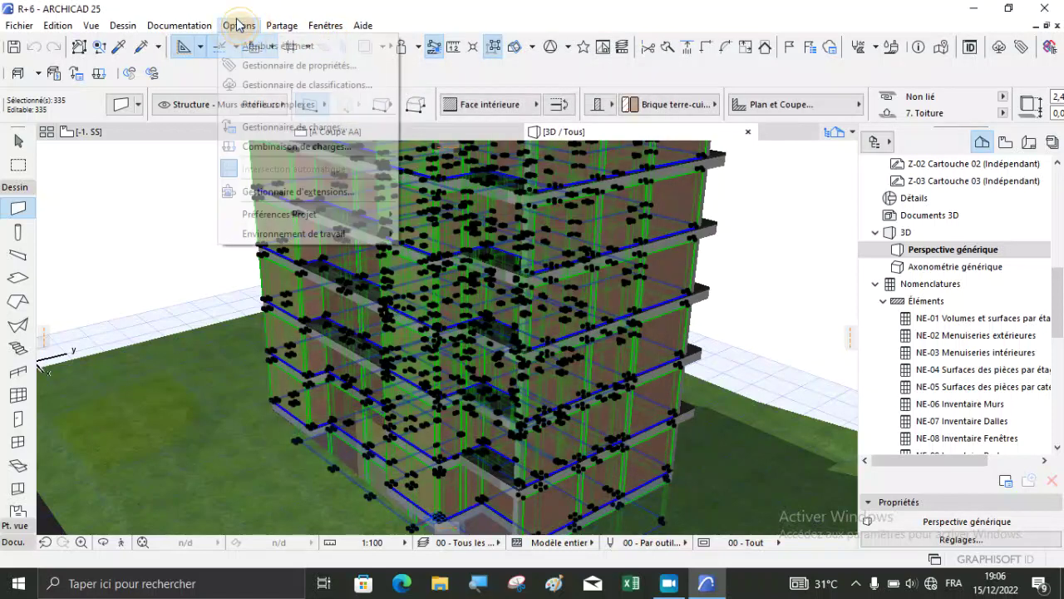
pyautogui.moveTo(305, 209)
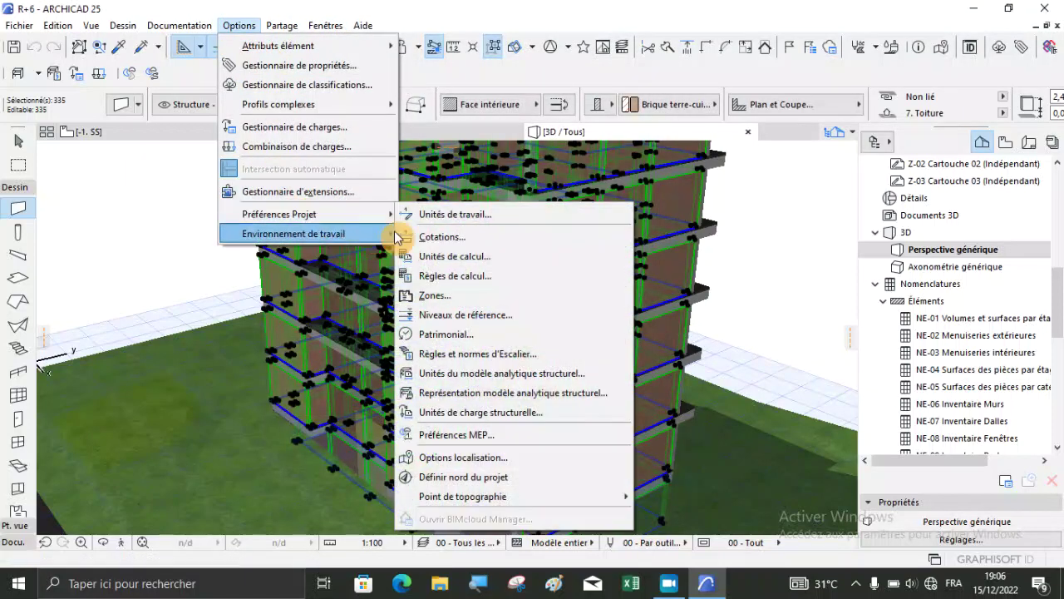
pyautogui.click(471, 215)
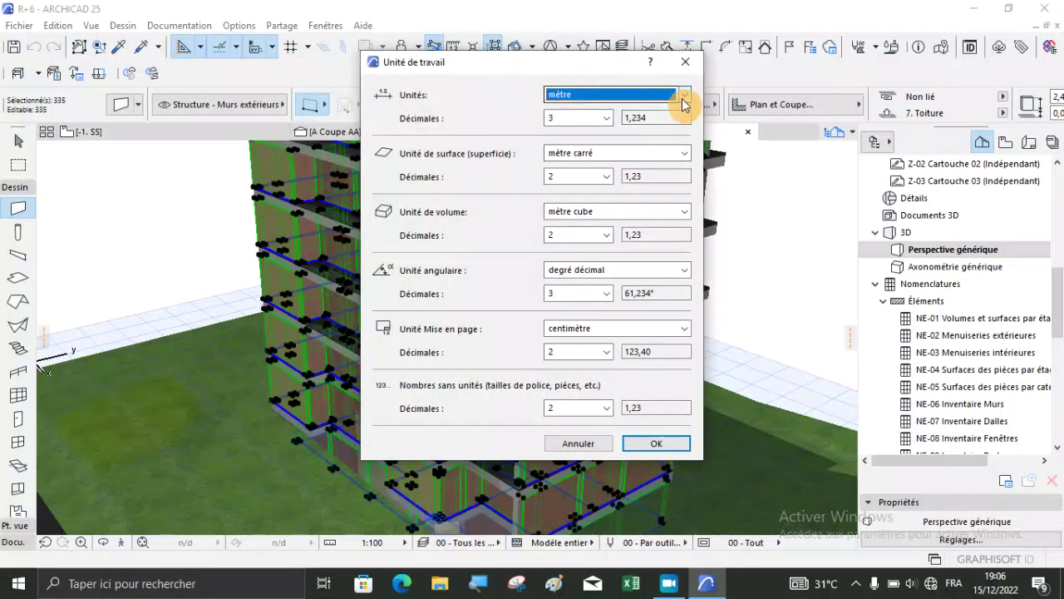
pyautogui.click(675, 98)
pyautogui.click(582, 136)
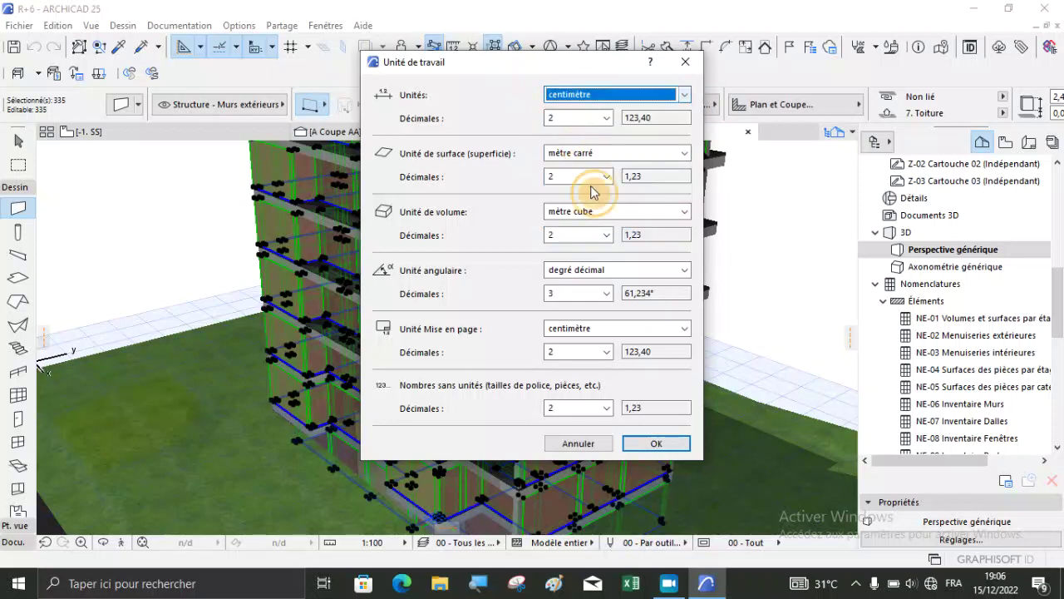
pyautogui.click(631, 441)
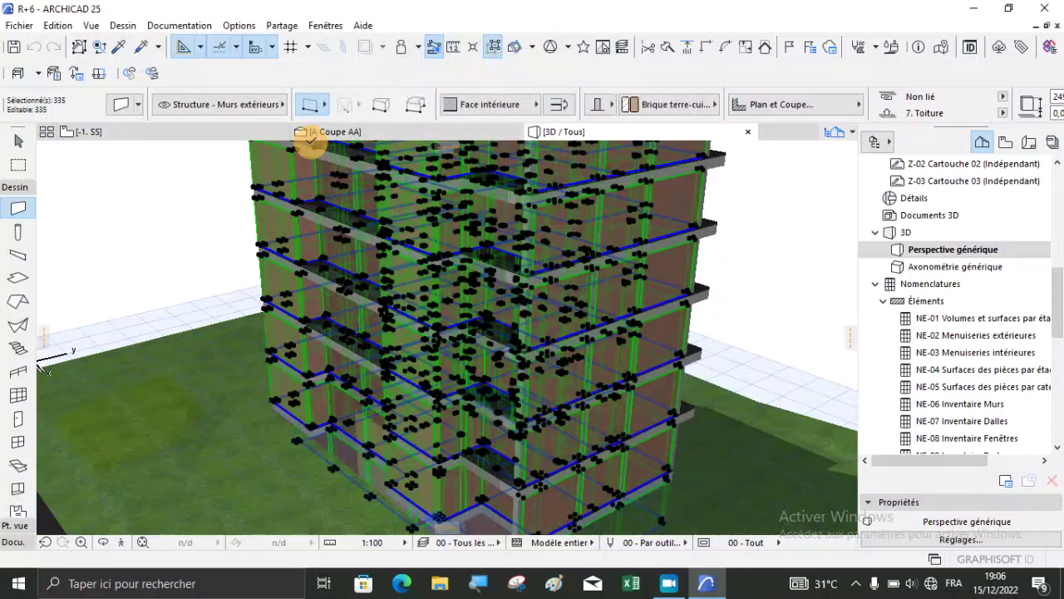
# Override the brick width (Largeur brique) of the selected walls with a custom value of 15 cm
pyautogui.click(126, 104)
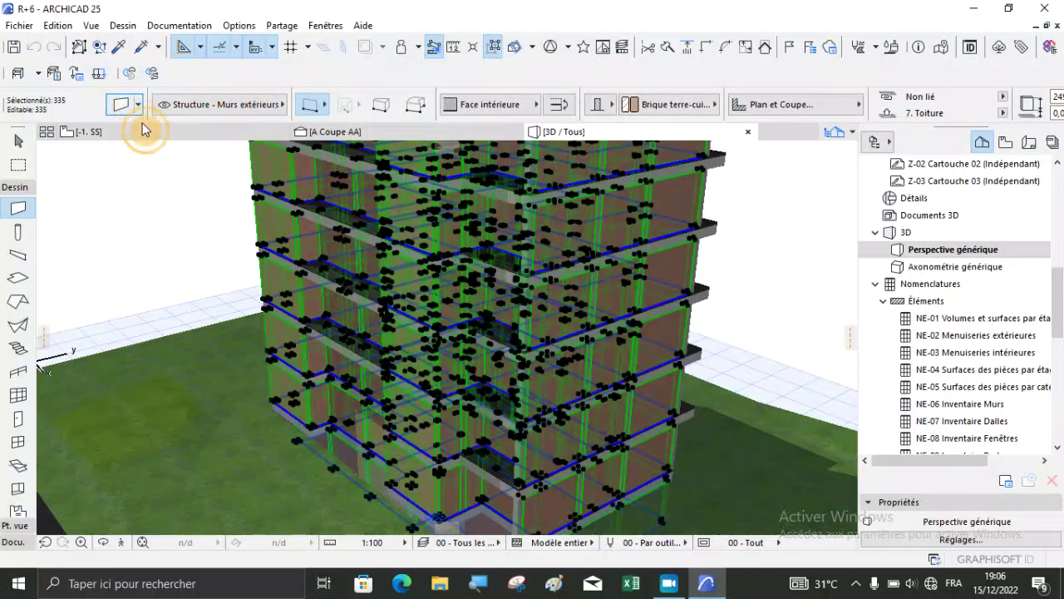
pyautogui.scroll(-2, 514, 330)
pyautogui.scroll(-10, 514, 331)
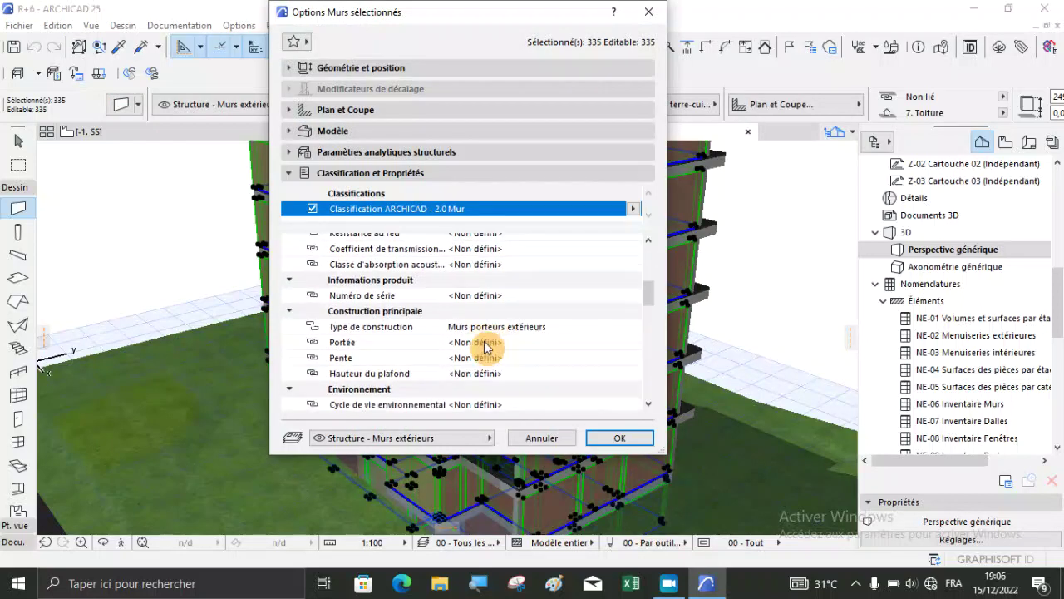
pyautogui.scroll(-2, 478, 370)
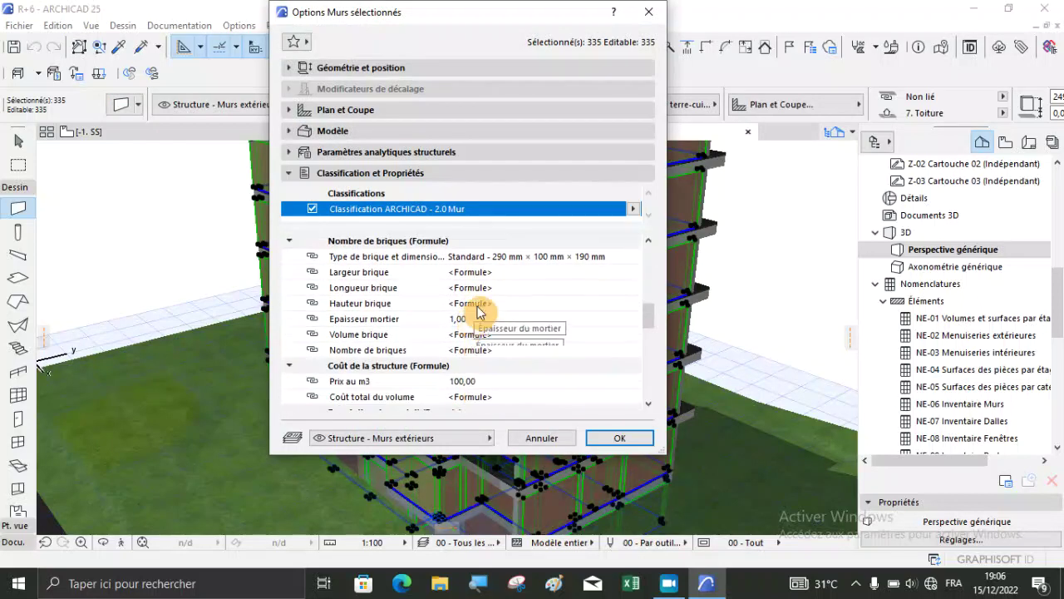
pyautogui.click(321, 274)
pyautogui.click(321, 275)
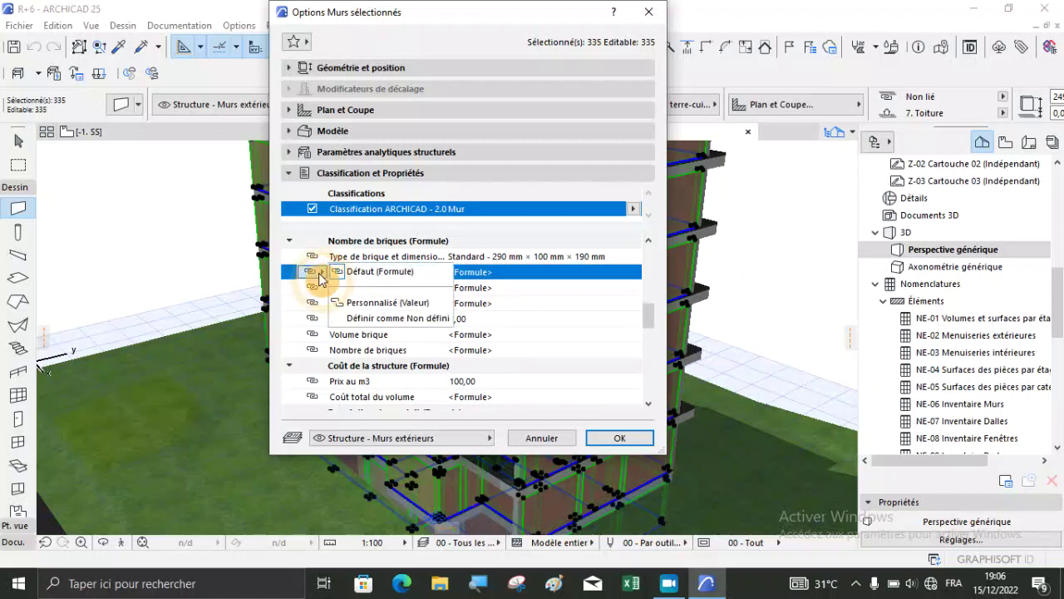
pyautogui.click(347, 303)
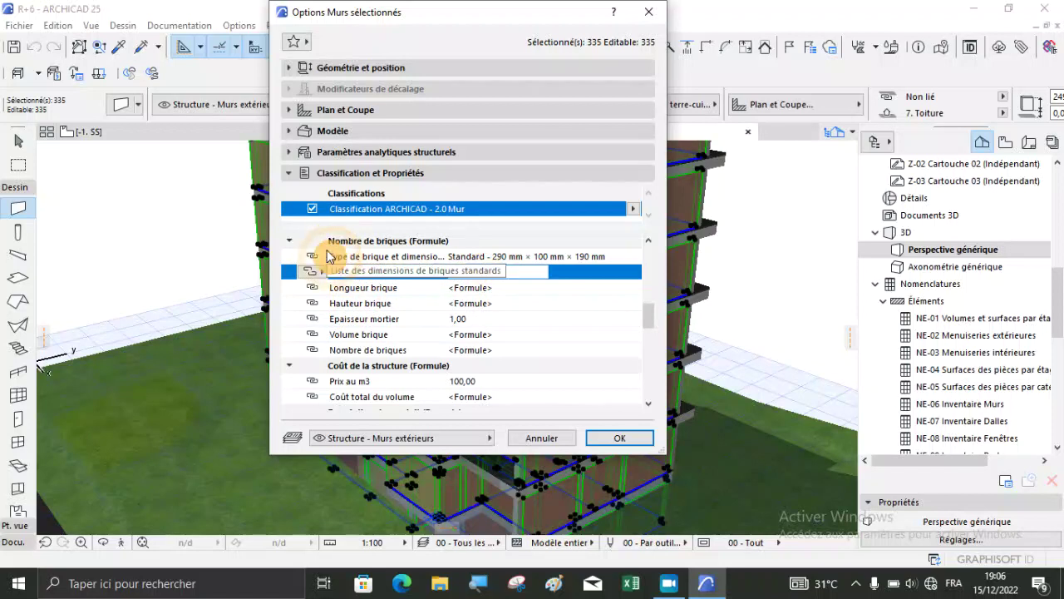
pyautogui.write('0,15')
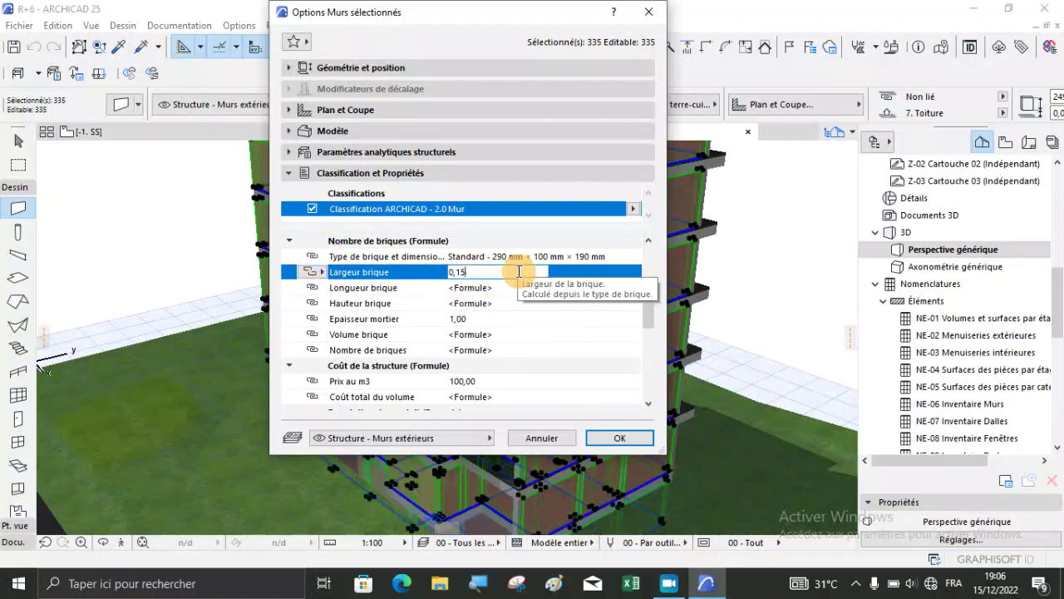
pyautogui.click(280, 307)
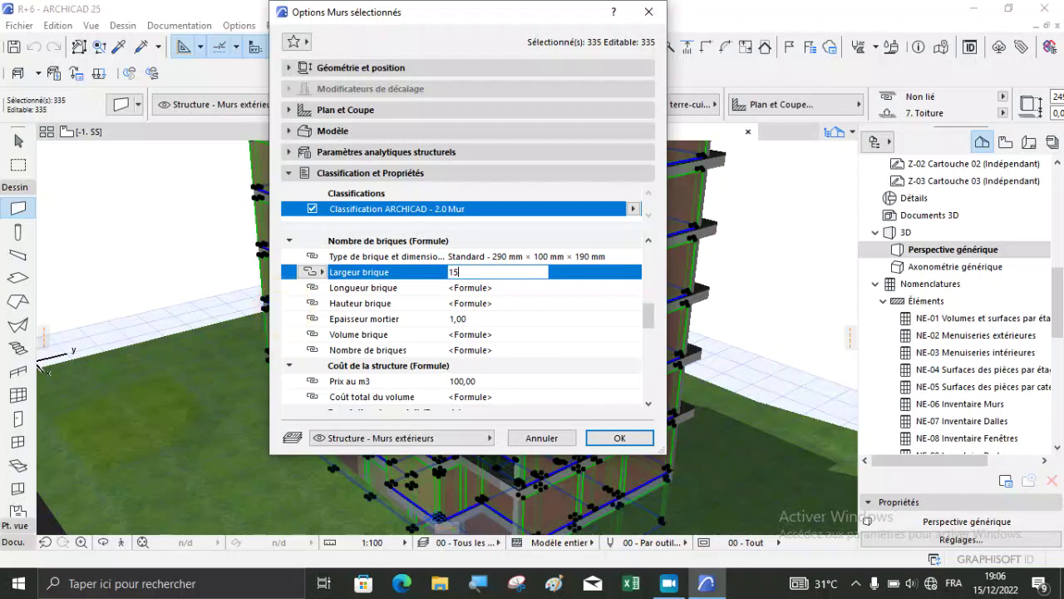
pyautogui.write('15')
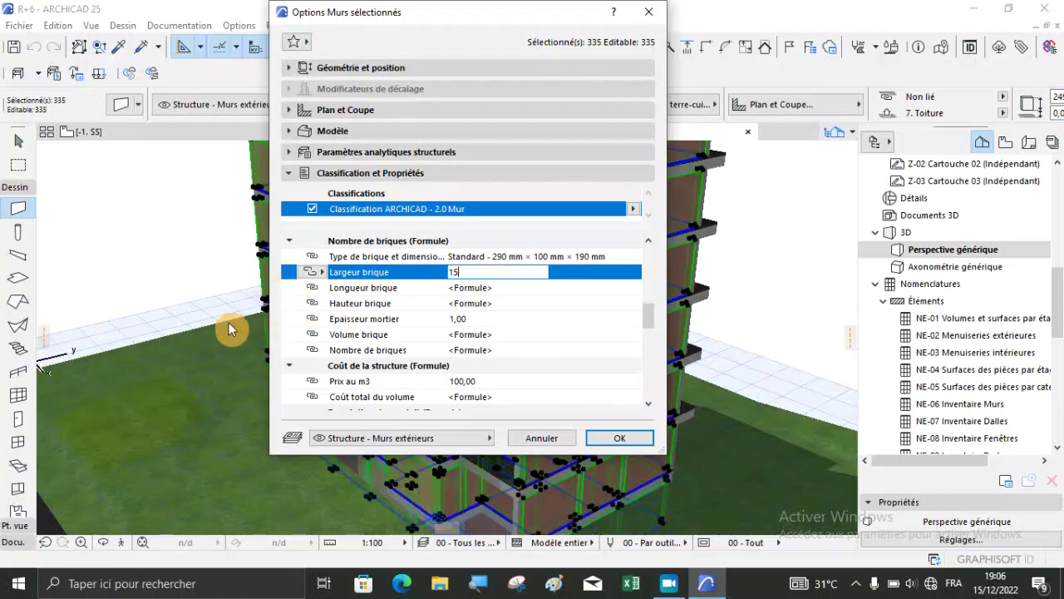
# Override the brick length (Longueur brique) of the selected walls with a custom value of 40 cm
pyautogui.click(319, 291)
pyautogui.click(321, 287)
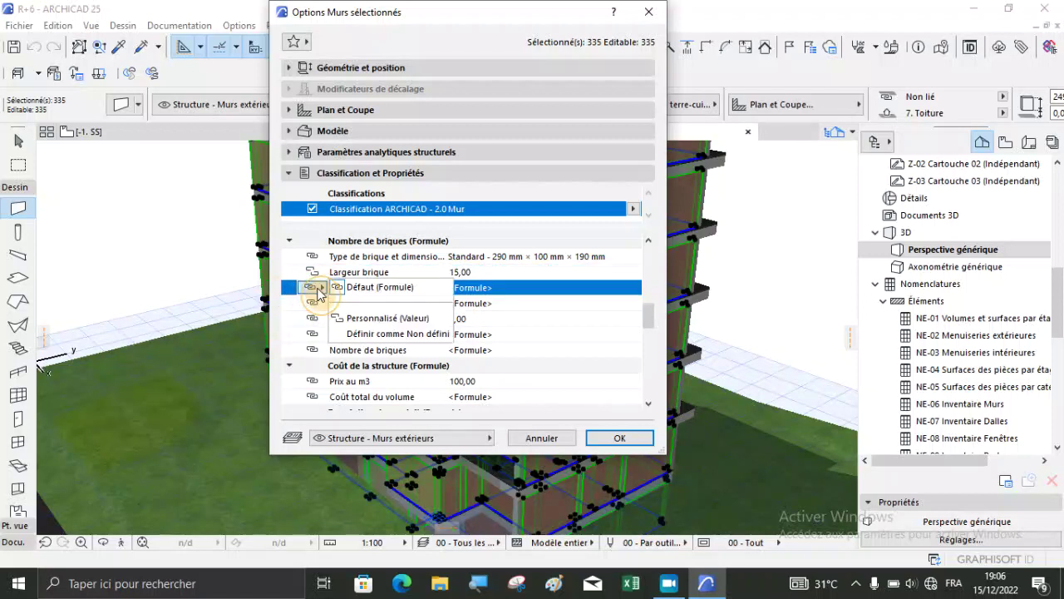
pyautogui.click(368, 319)
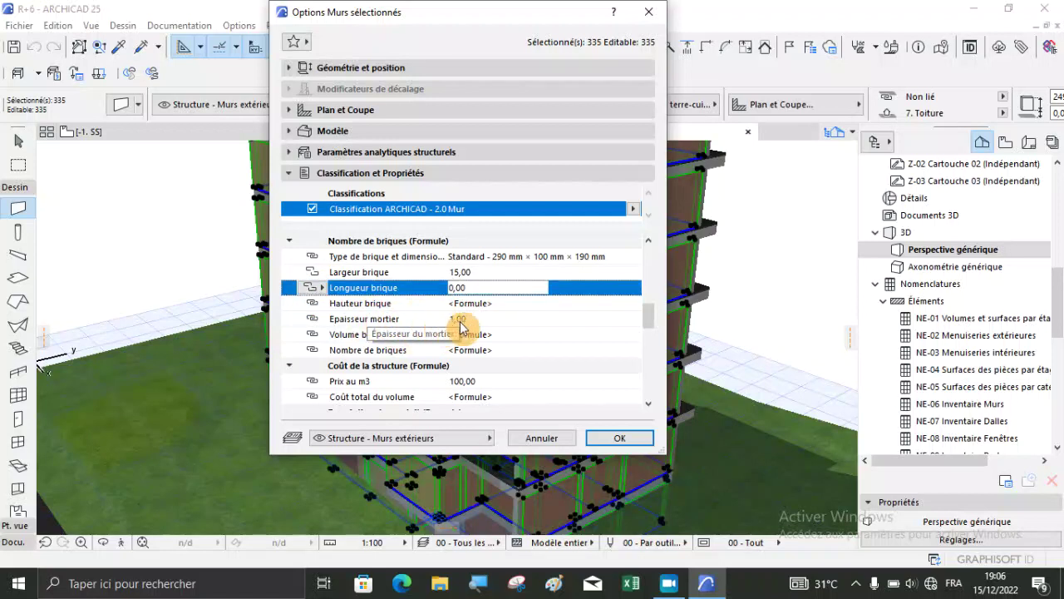
pyautogui.click(471, 276)
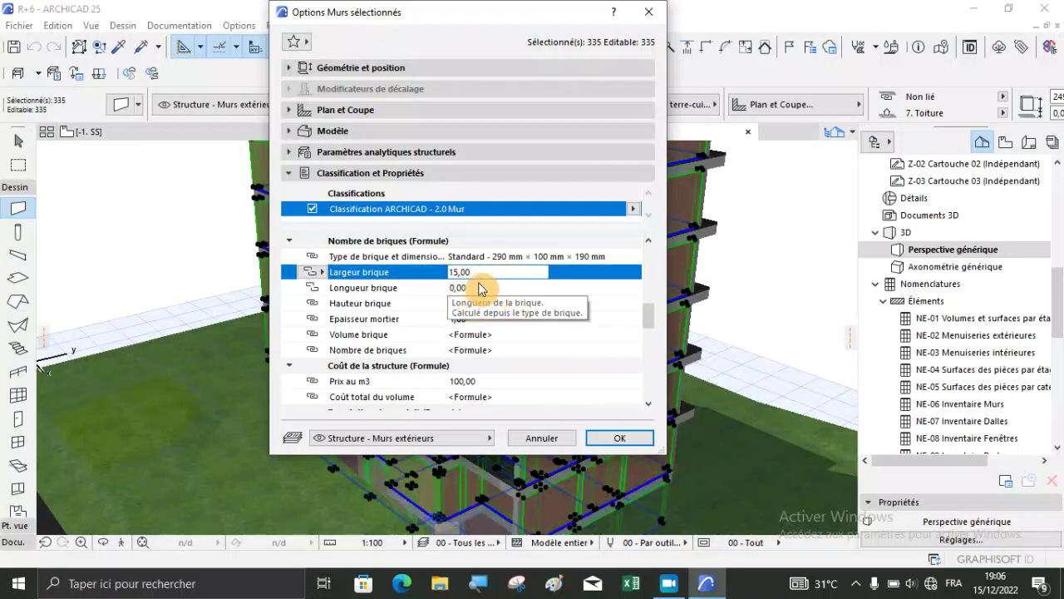
pyautogui.click(470, 289)
pyautogui.click(317, 292)
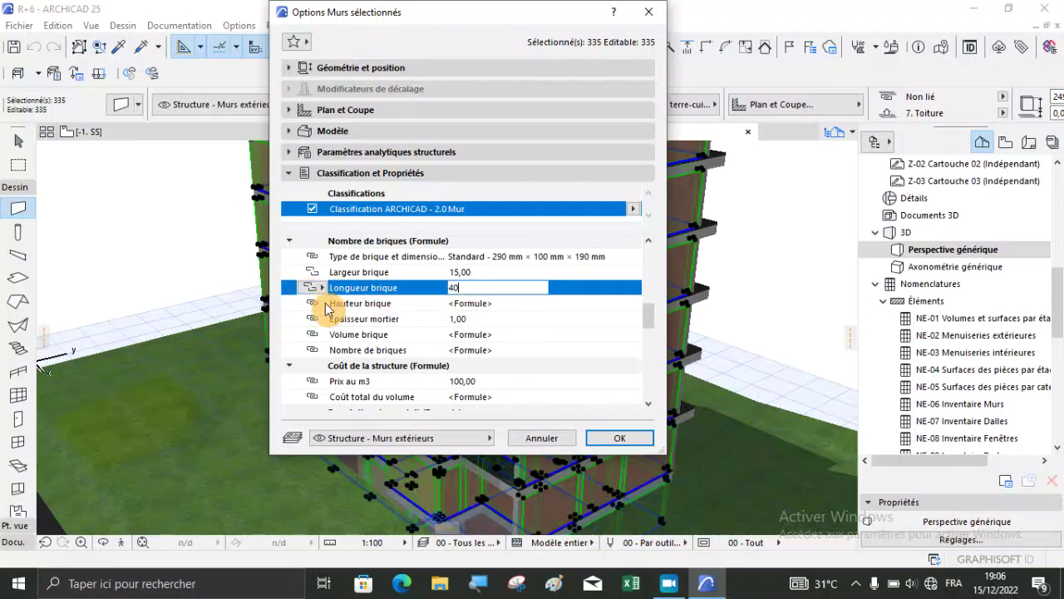
# Override the brick height (Hauteur brique) of the selected walls with a custom value of 20 cm
pyautogui.click(316, 303)
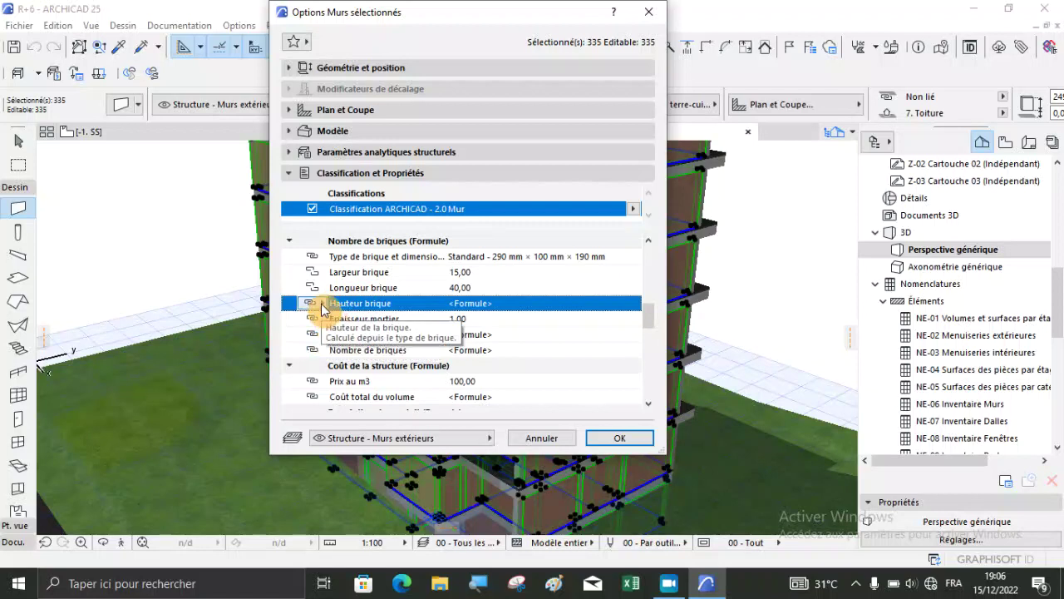
pyautogui.click(317, 302)
pyautogui.click(366, 331)
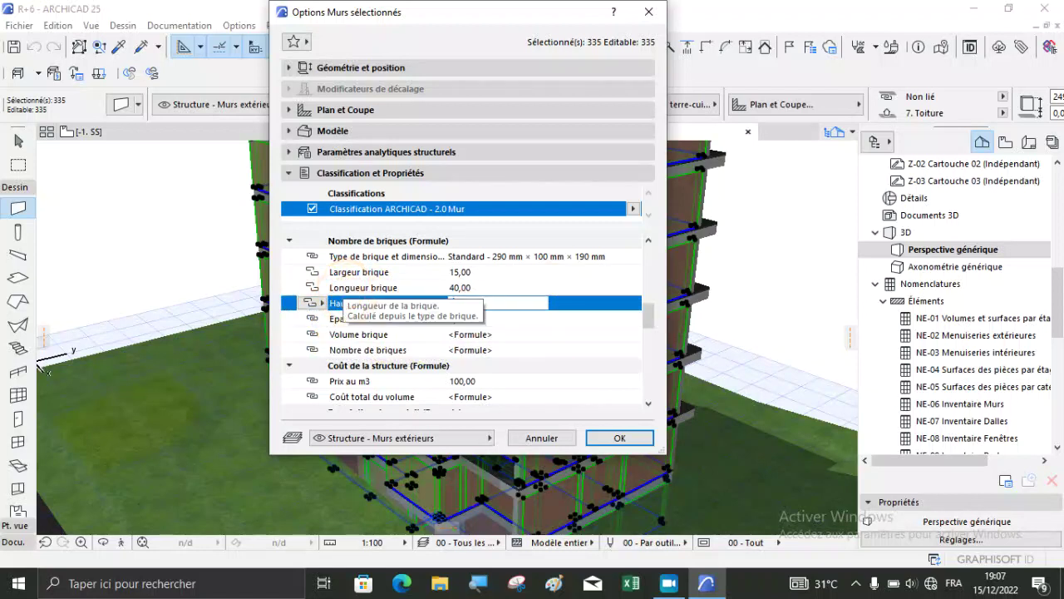
pyautogui.write('20')
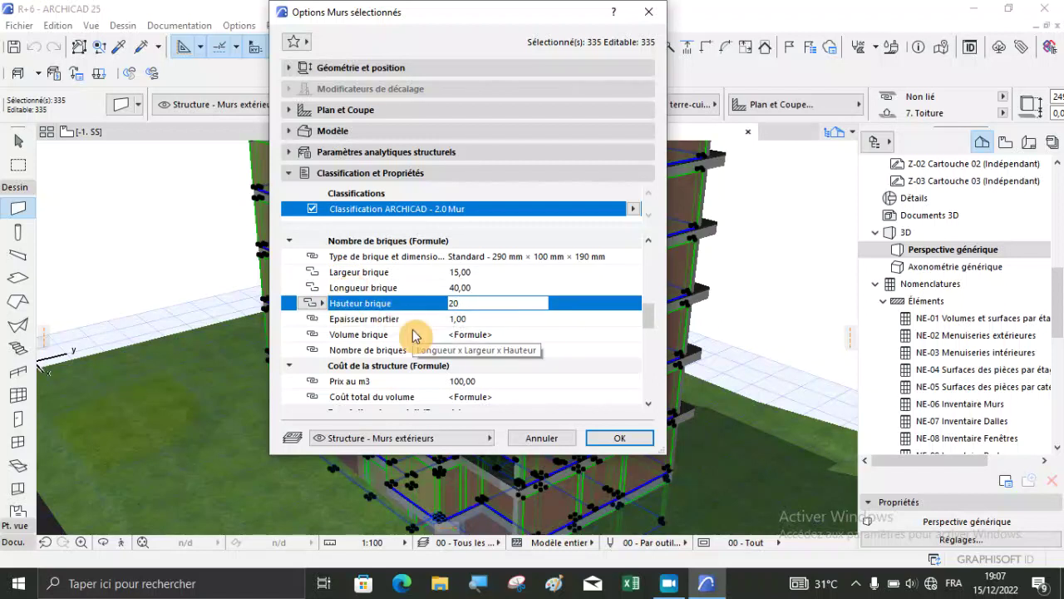
# Set the mortar thickness (Epaisseur mortier) to 2 cm, apply the wall settings and clear the selection
pyautogui.click(473, 320)
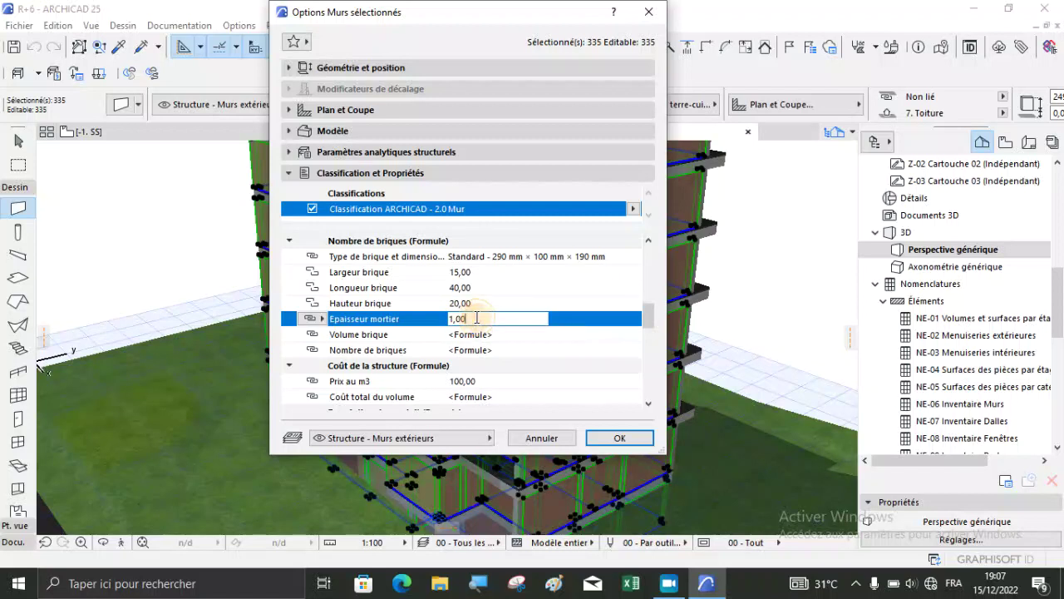
pyautogui.doubleClick(471, 319)
pyautogui.write('2')
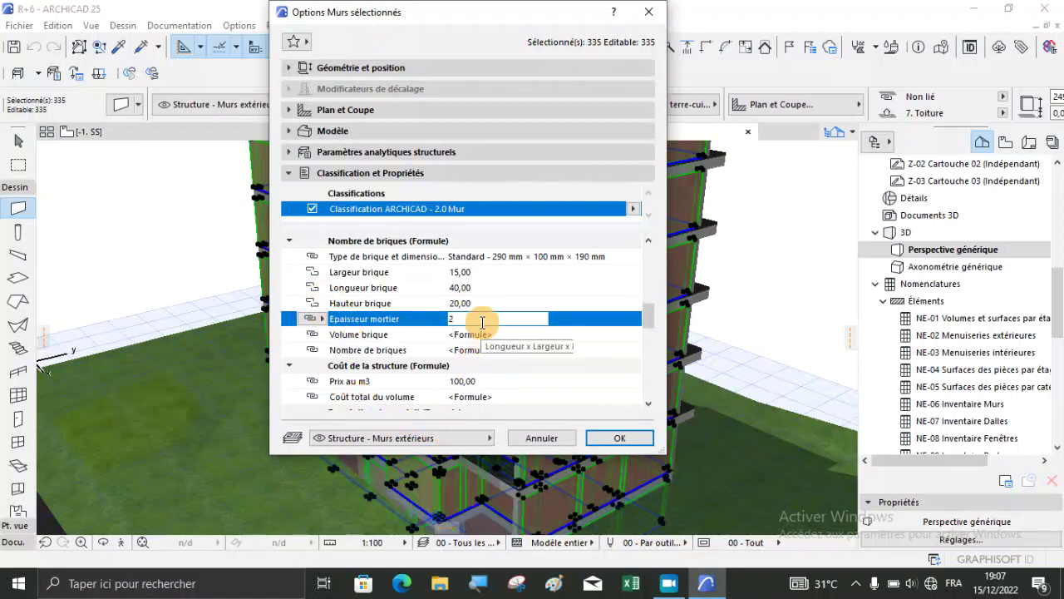
pyautogui.click(615, 438)
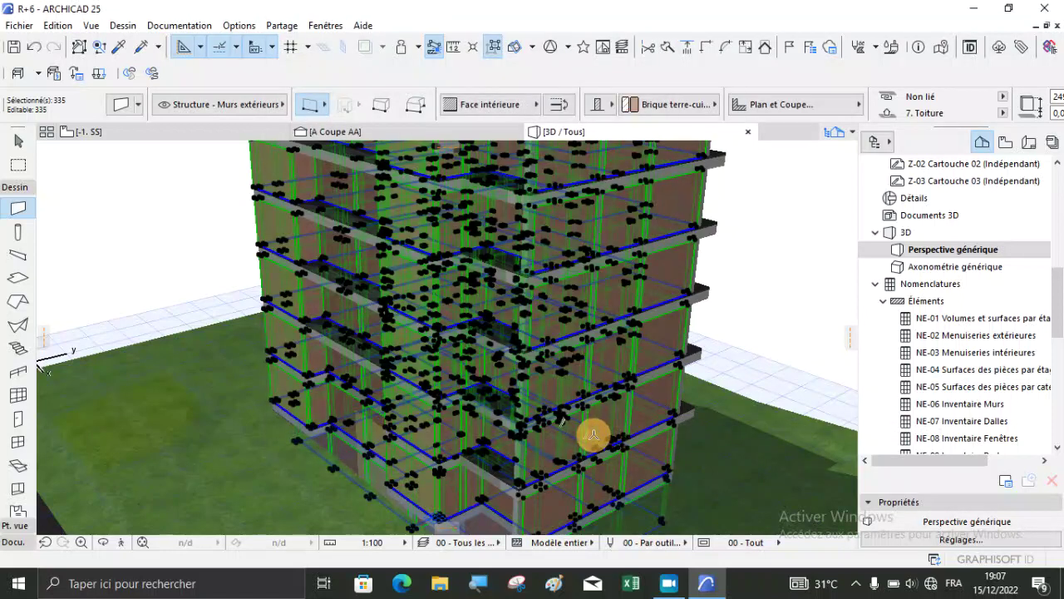
pyautogui.press('Escape')
# Browse the project structure down to the element schedules listed under Nomenclatures
pyautogui.scroll(2, 646, 283)
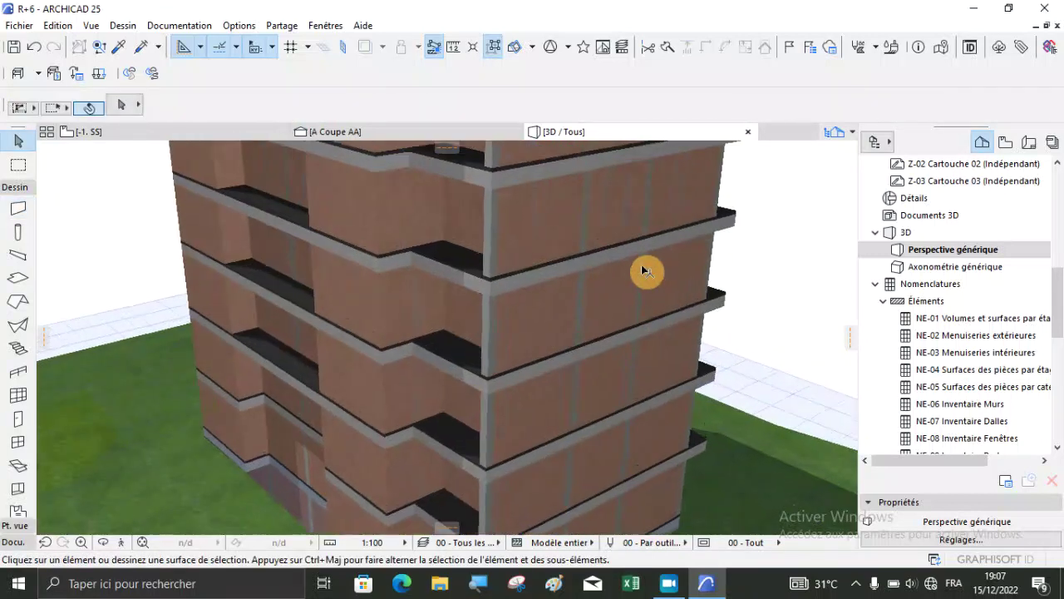
pyautogui.scroll(-1, 542, 327)
pyautogui.scroll(1, 418, 404)
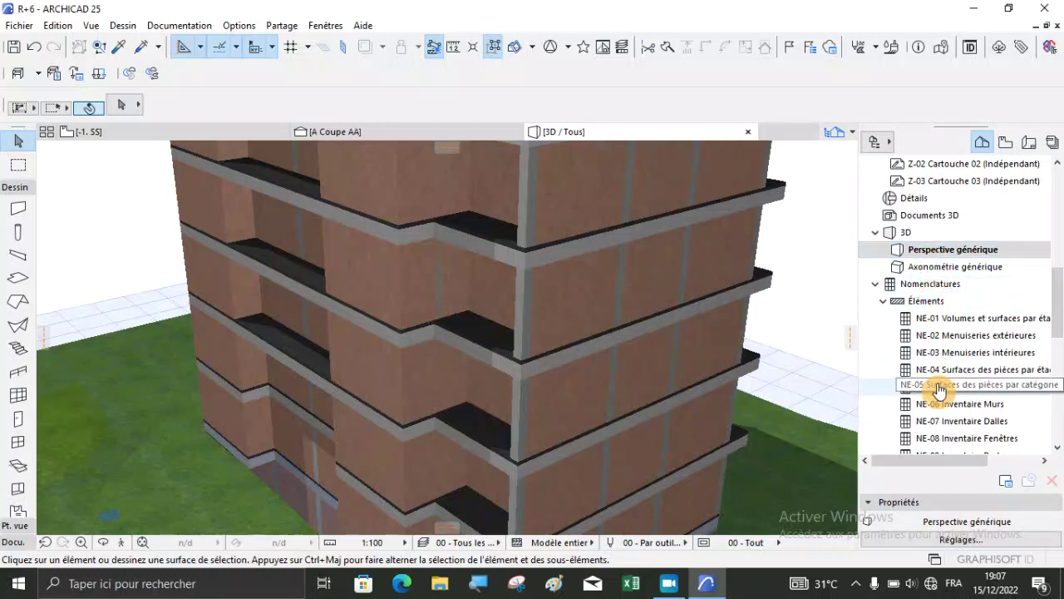
pyautogui.scroll(5, 914, 262)
pyautogui.scroll(3, 913, 258)
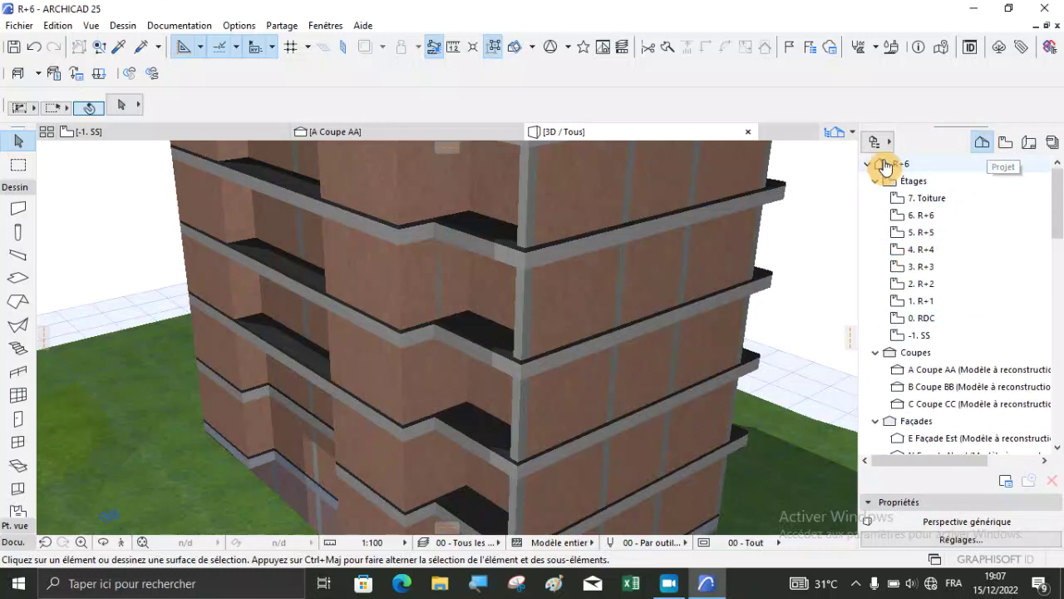
pyautogui.click(986, 149)
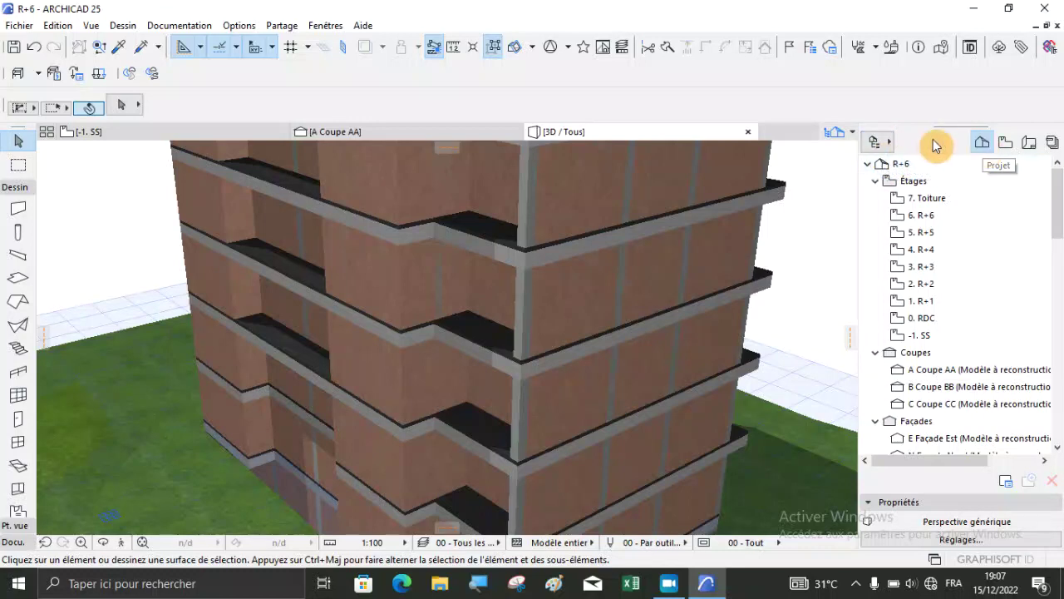
pyautogui.click(886, 145)
pyautogui.click(888, 146)
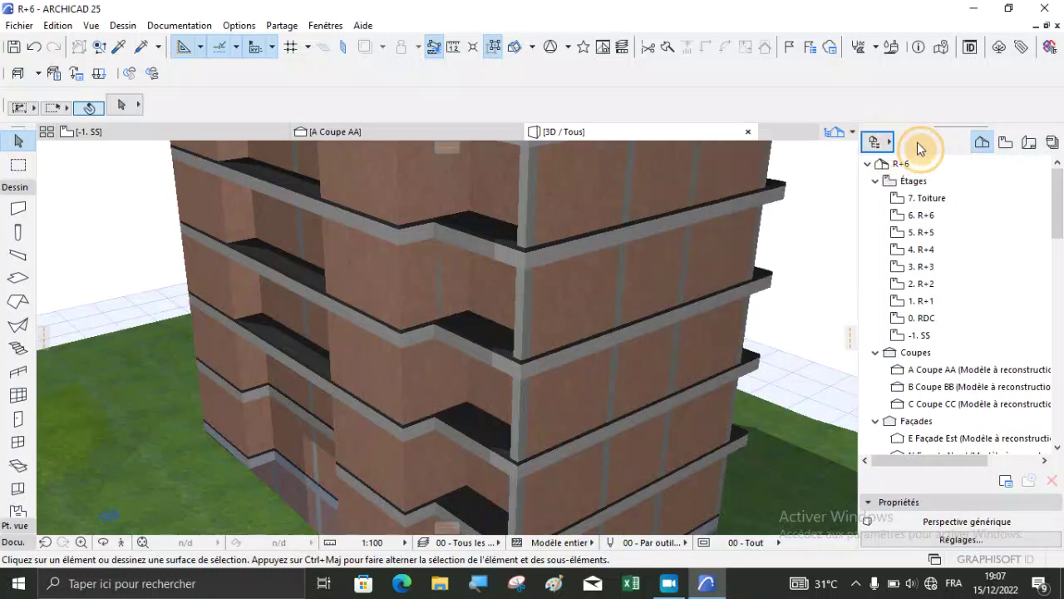
pyautogui.scroll(-3, 919, 399)
pyautogui.scroll(-3, 910, 291)
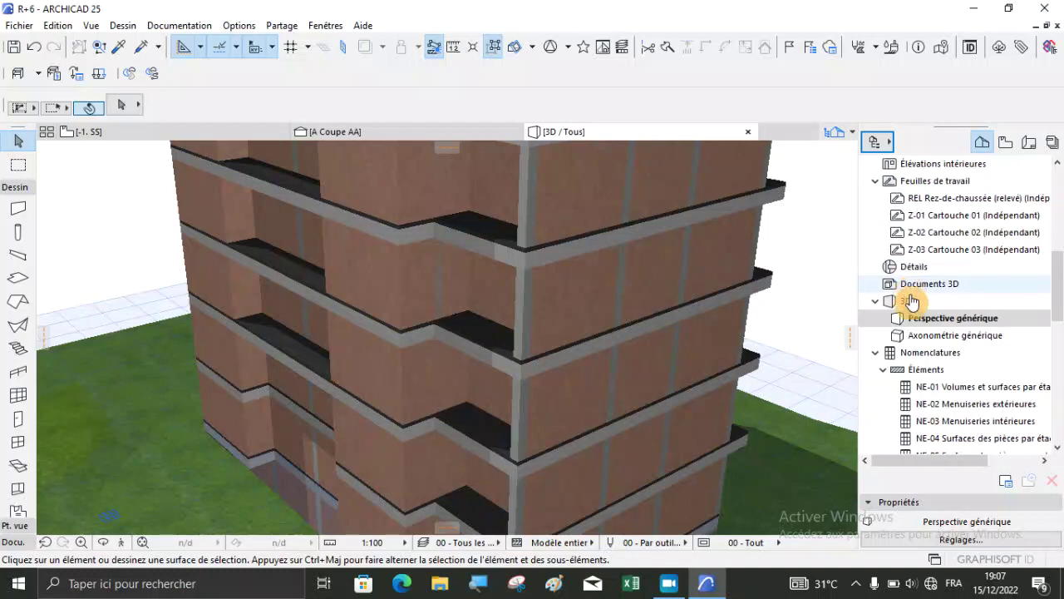
pyautogui.scroll(-2, 903, 341)
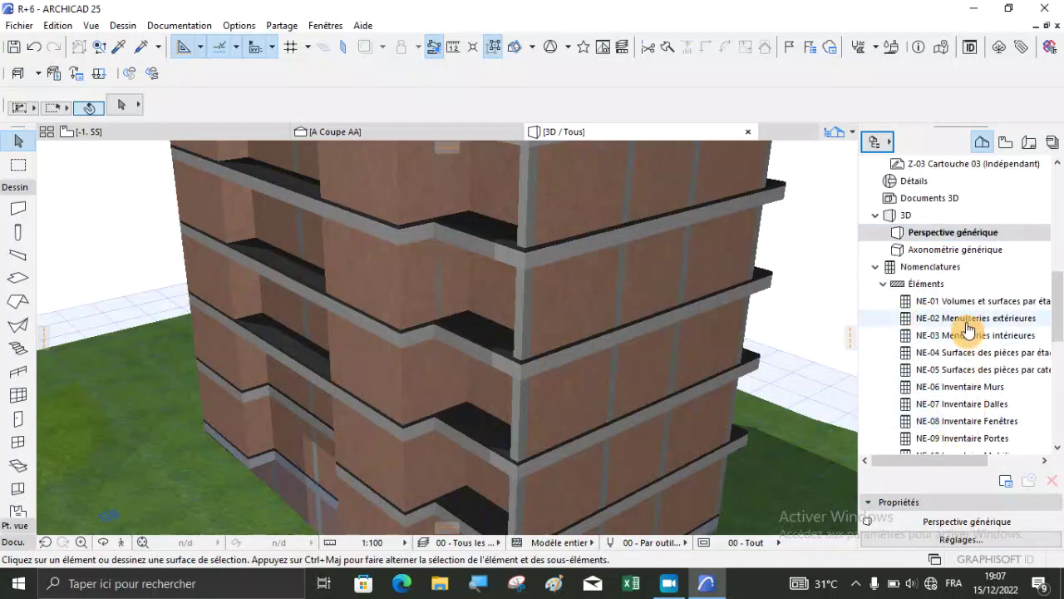
pyautogui.scroll(-2, 964, 333)
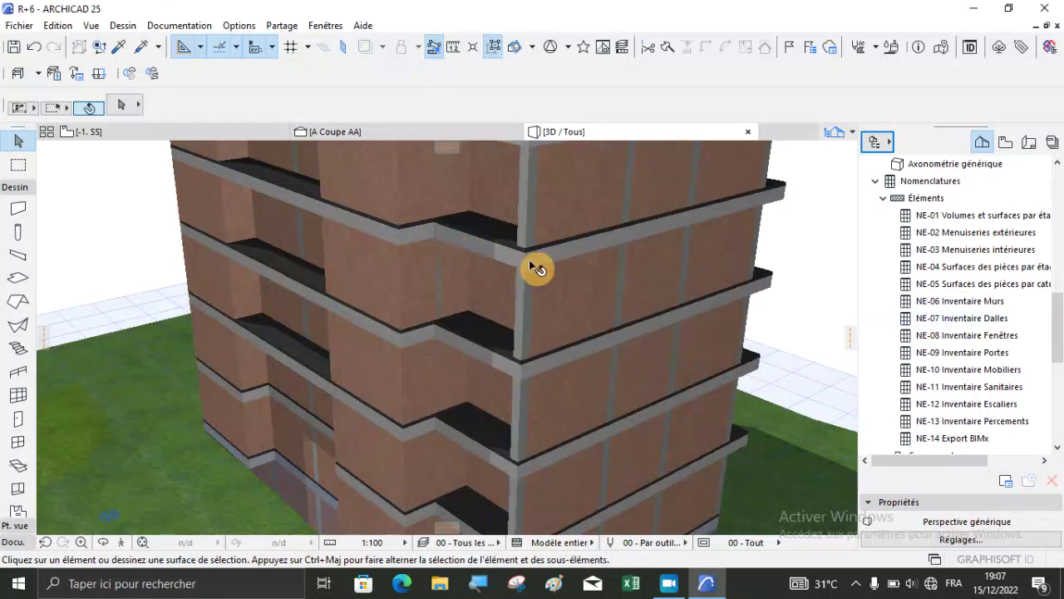
# Open the NE-06 Inventaire Murs schedule from the Nomenclatures elements
pyautogui.scroll(3, 553, 260)
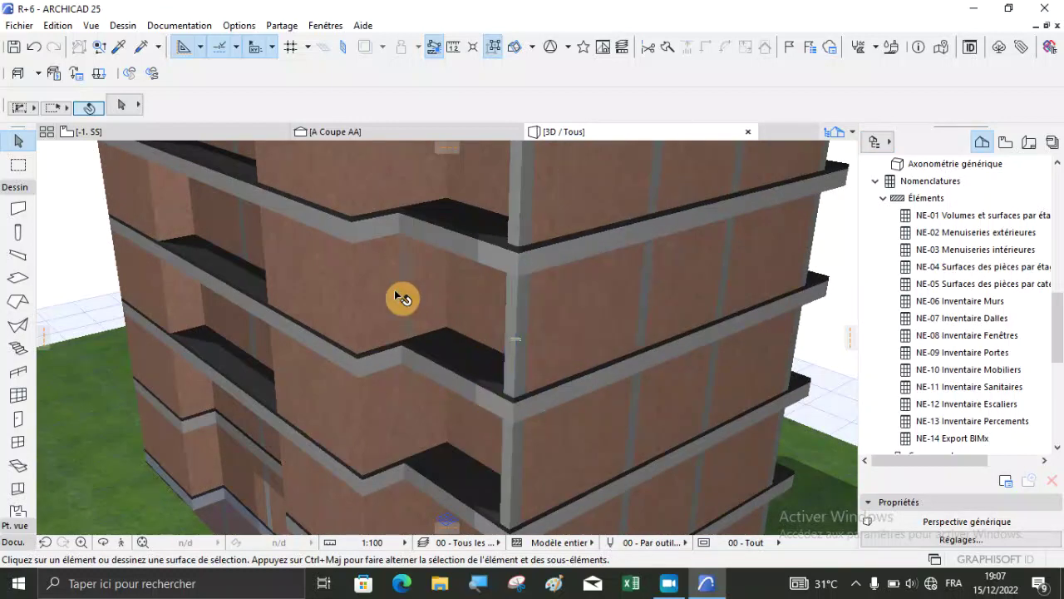
pyautogui.scroll(3, 408, 297)
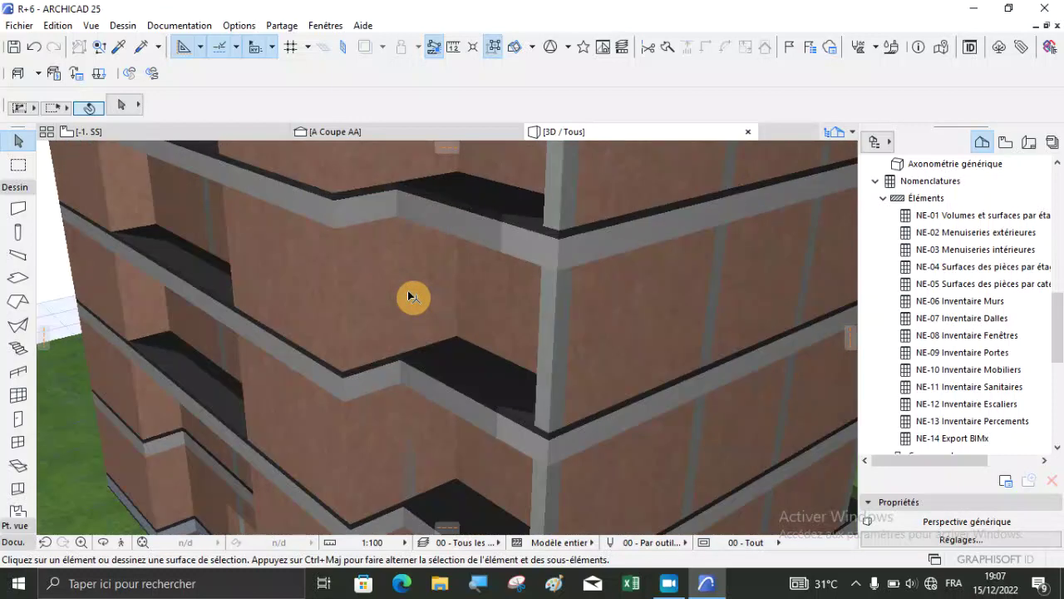
pyautogui.scroll(2, 409, 295)
pyautogui.scroll(-2, 419, 297)
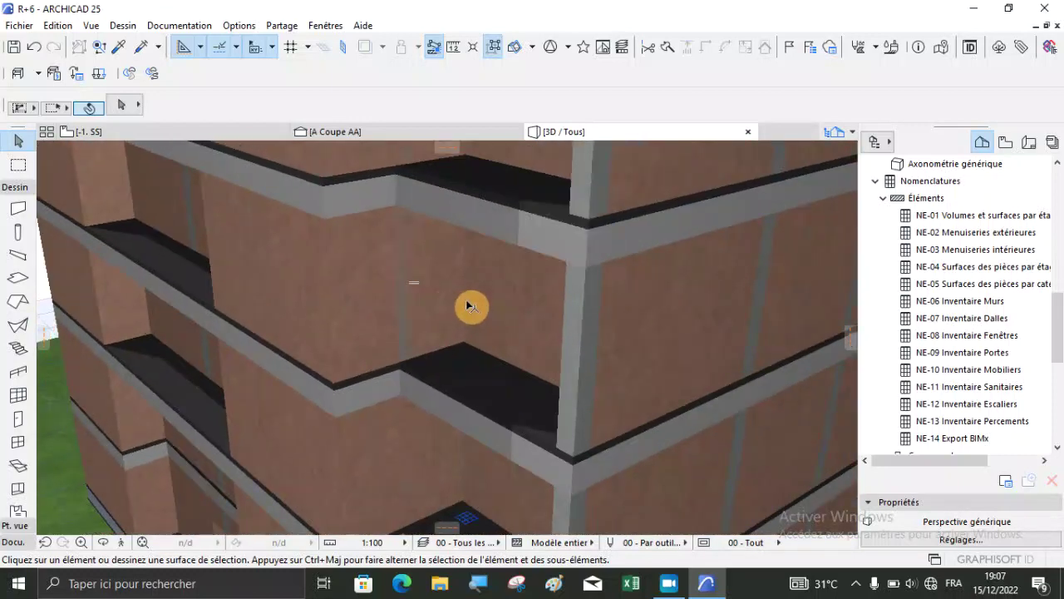
pyautogui.scroll(-1, 467, 304)
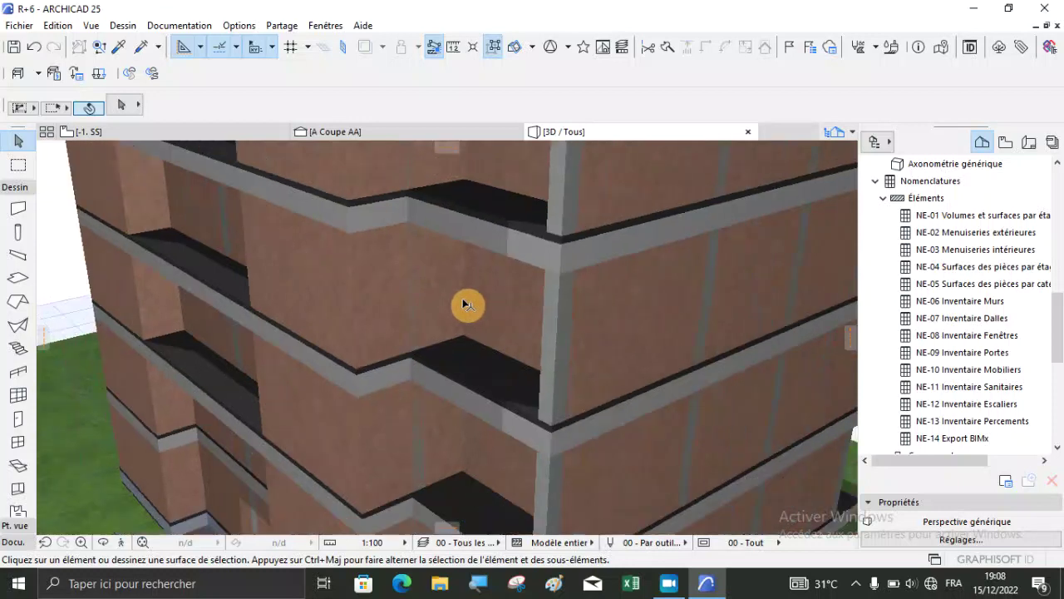
pyautogui.click(971, 301)
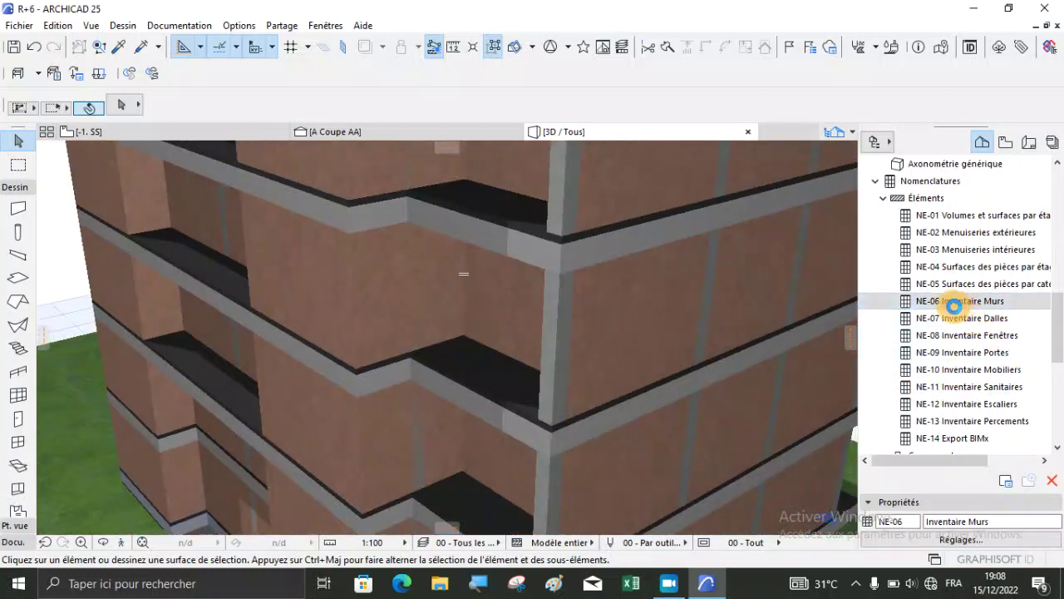
pyautogui.doubleClick(945, 301)
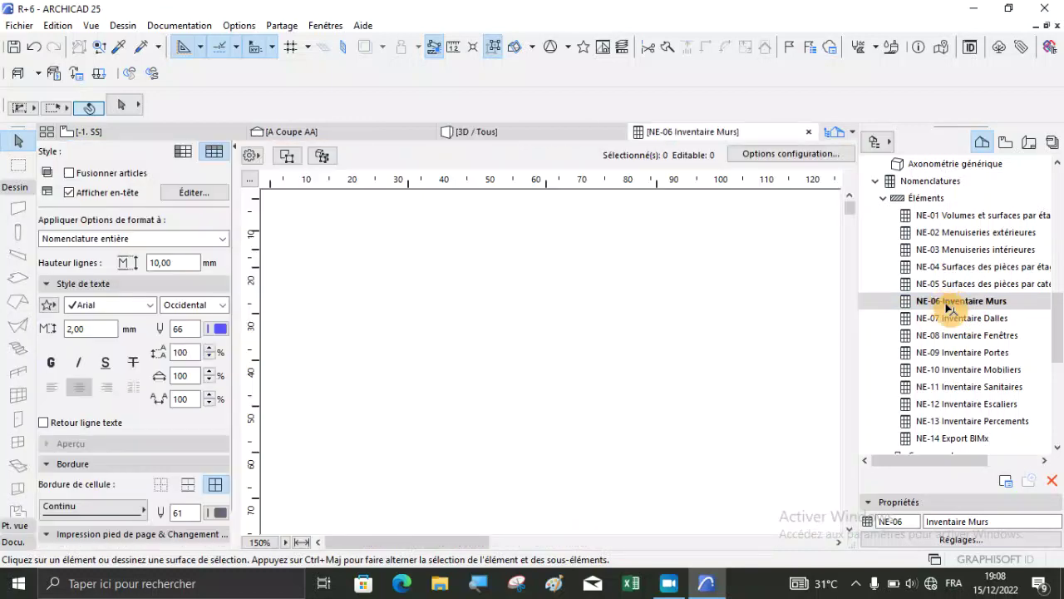
# Examine the wall entries of the schedule, with their identifiers, previews and construction materials
pyautogui.scroll(-5, 489, 349)
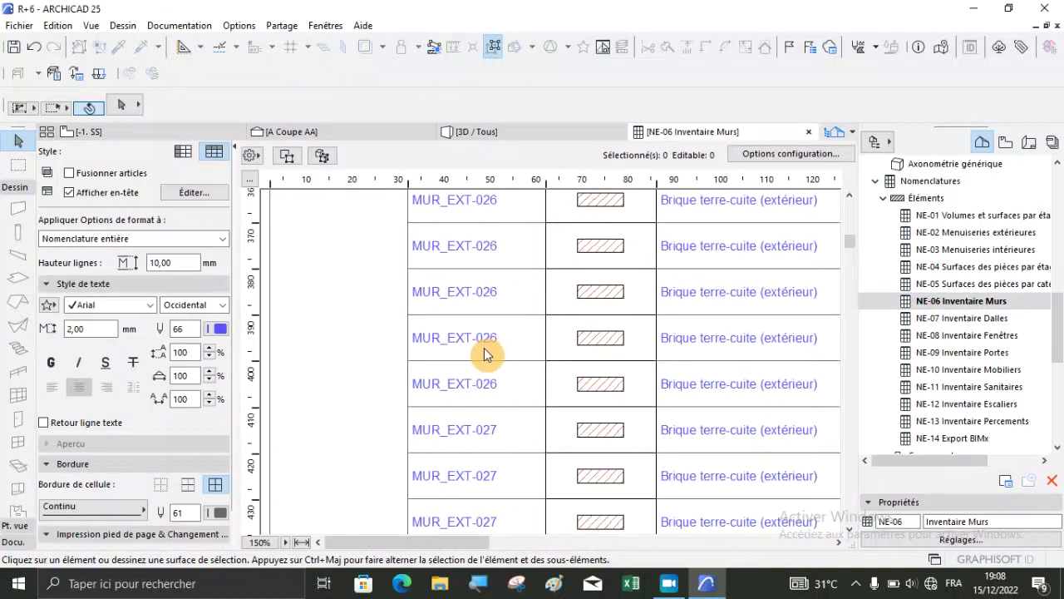
pyautogui.scroll(5, 484, 347)
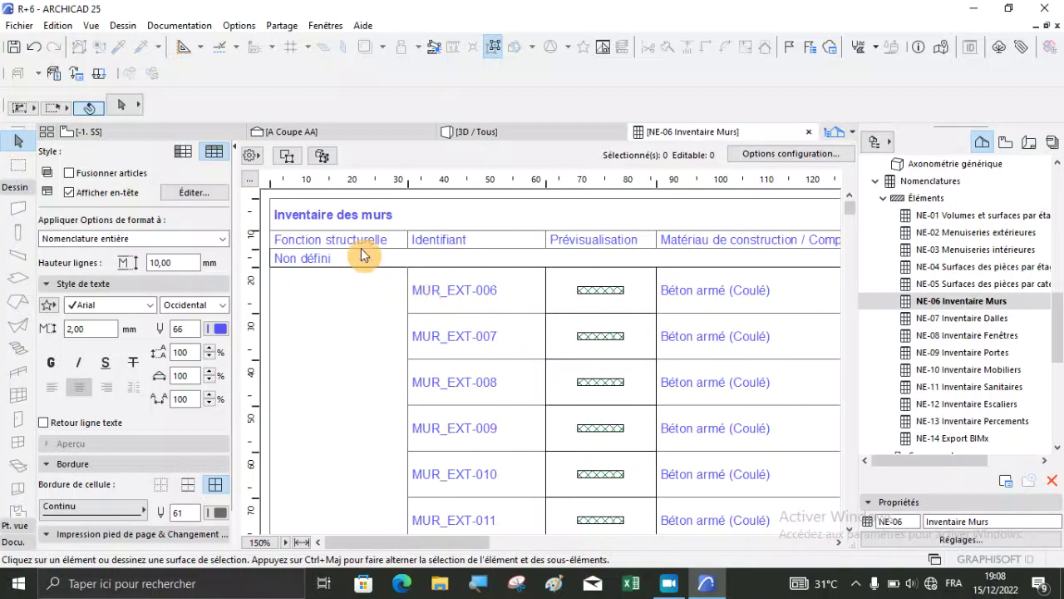
pyautogui.scroll(-5, 479, 313)
pyautogui.scroll(-15, 479, 313)
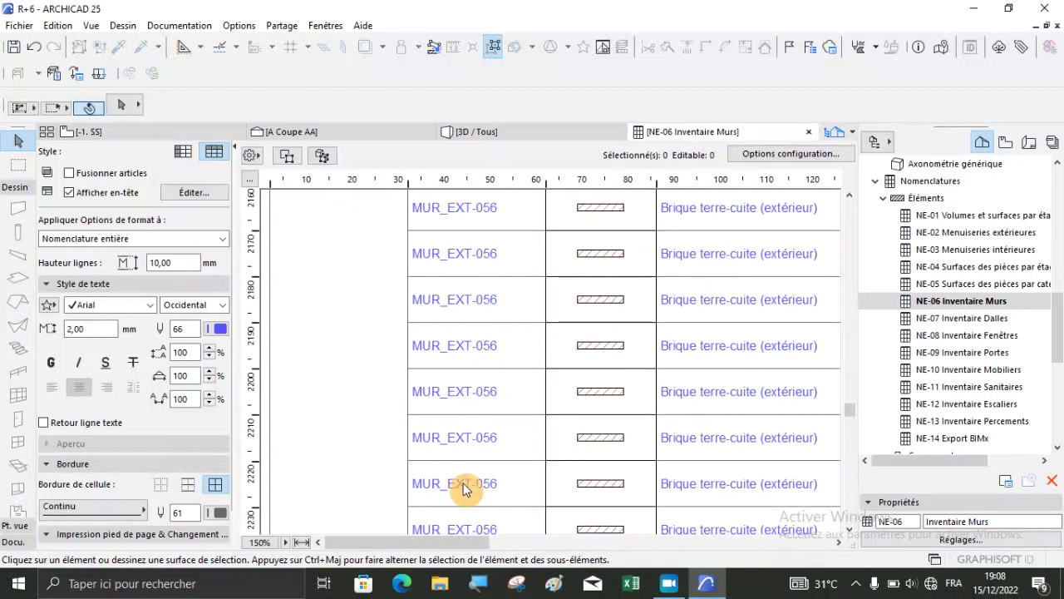
pyautogui.scroll(-10, 463, 480)
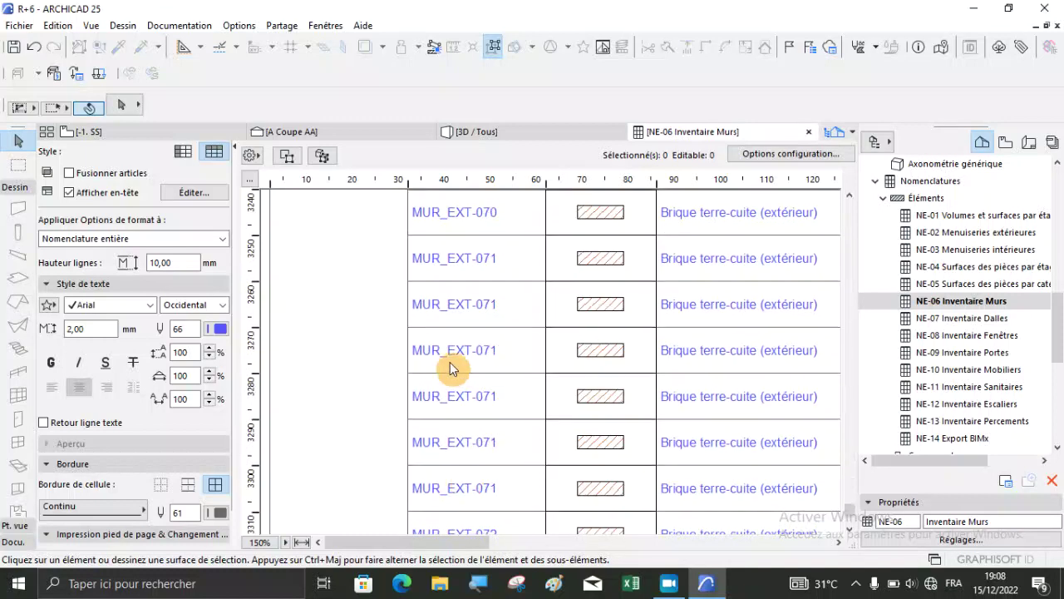
pyautogui.scroll(-1, 450, 368)
pyautogui.scroll(10, 449, 367)
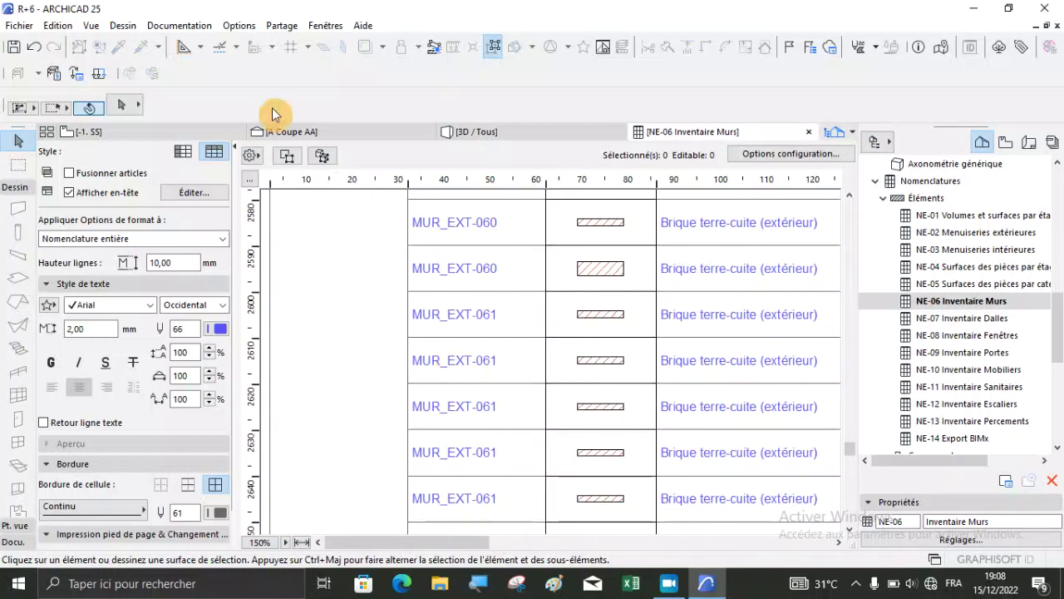
# Check the ID of one exterior brick wall on floor R+3 in its settings from the 3D view
pyautogui.click(475, 131)
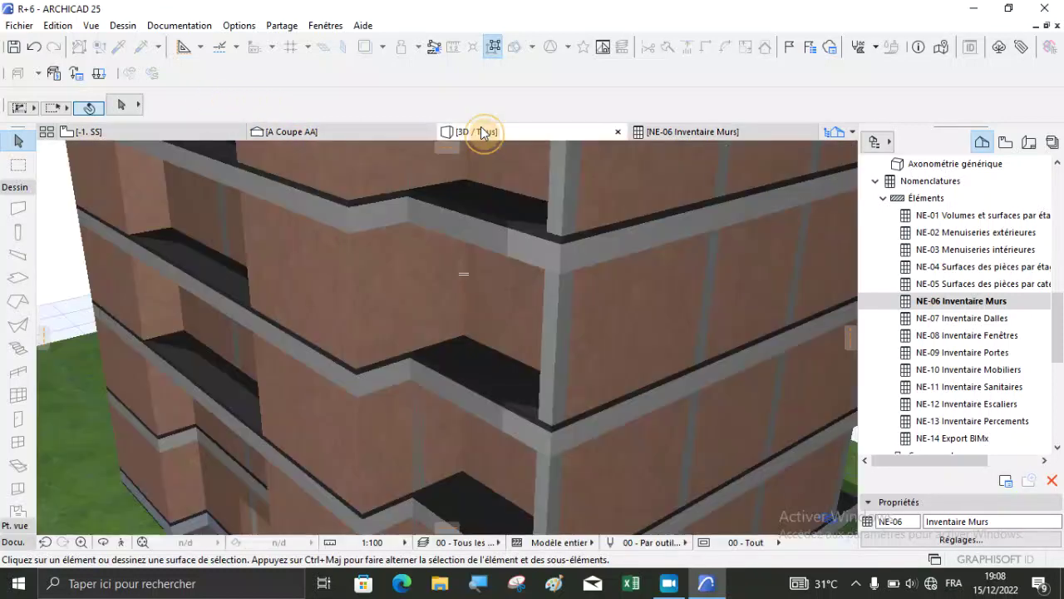
pyautogui.click(342, 318)
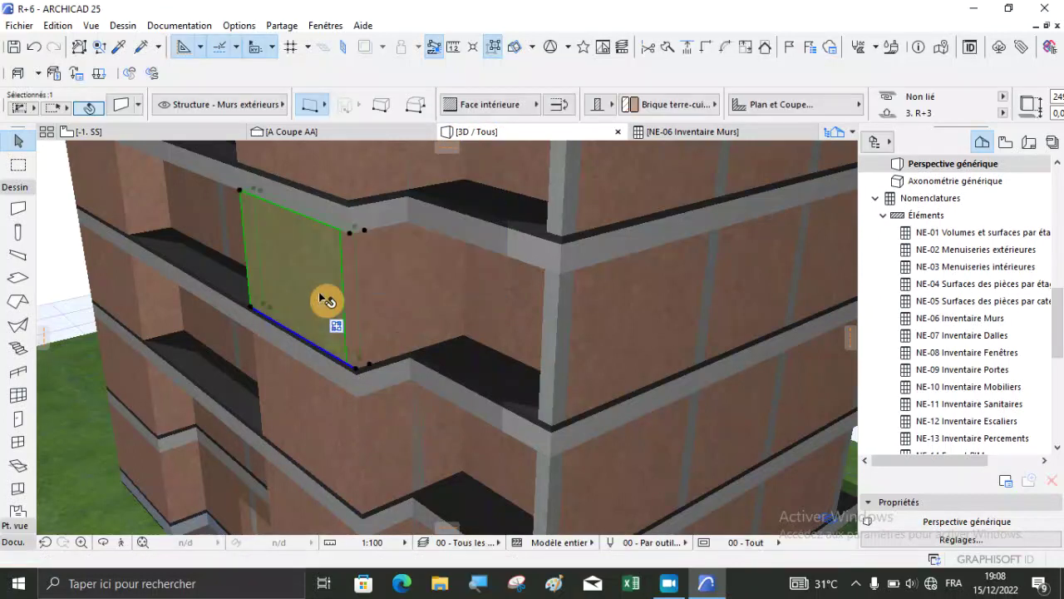
pyautogui.click(121, 108)
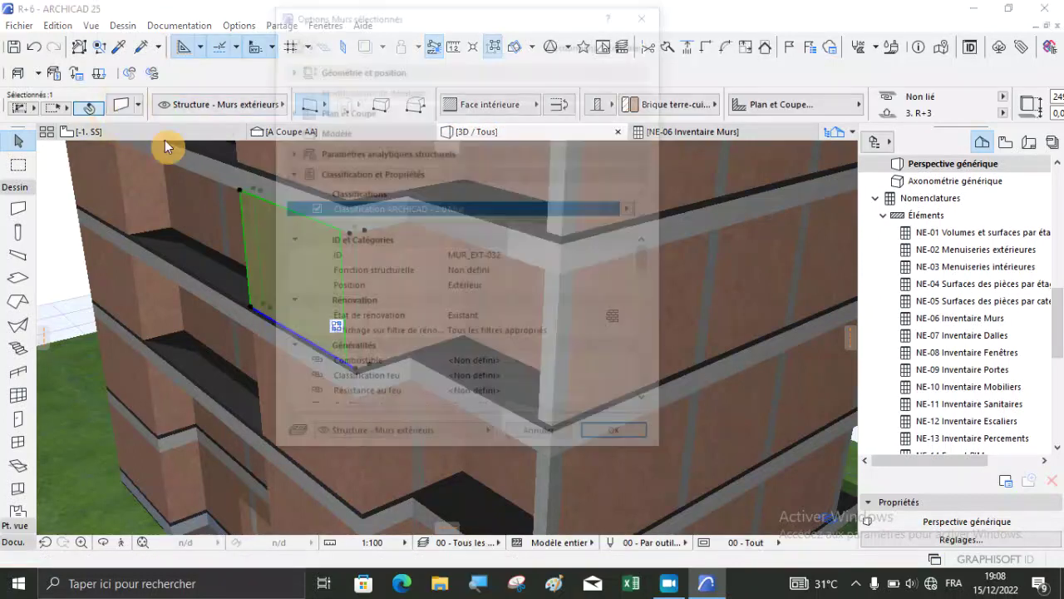
pyautogui.scroll(-2, 487, 380)
pyautogui.scroll(2, 484, 382)
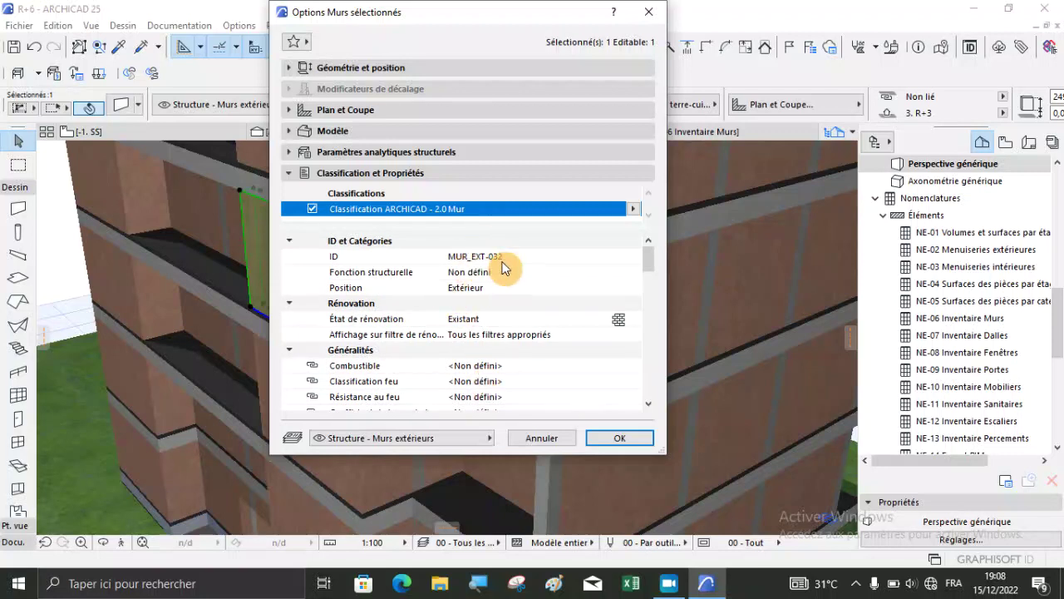
pyautogui.click(611, 439)
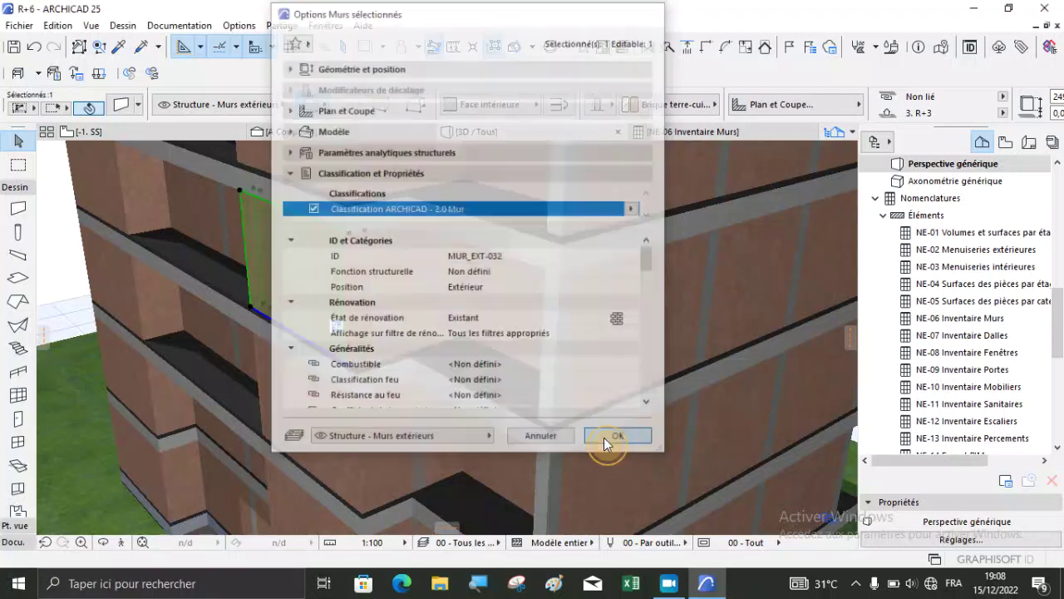
# Return to the NE-06 Inventaire Murs schedule and open its configuration options
pyautogui.click(695, 133)
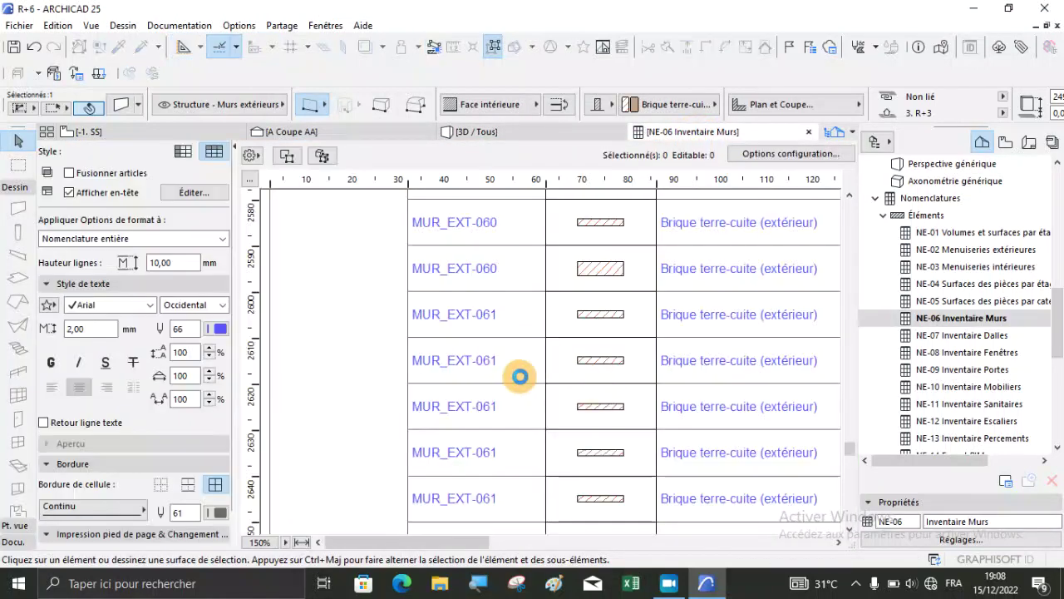
pyautogui.scroll(10, 489, 326)
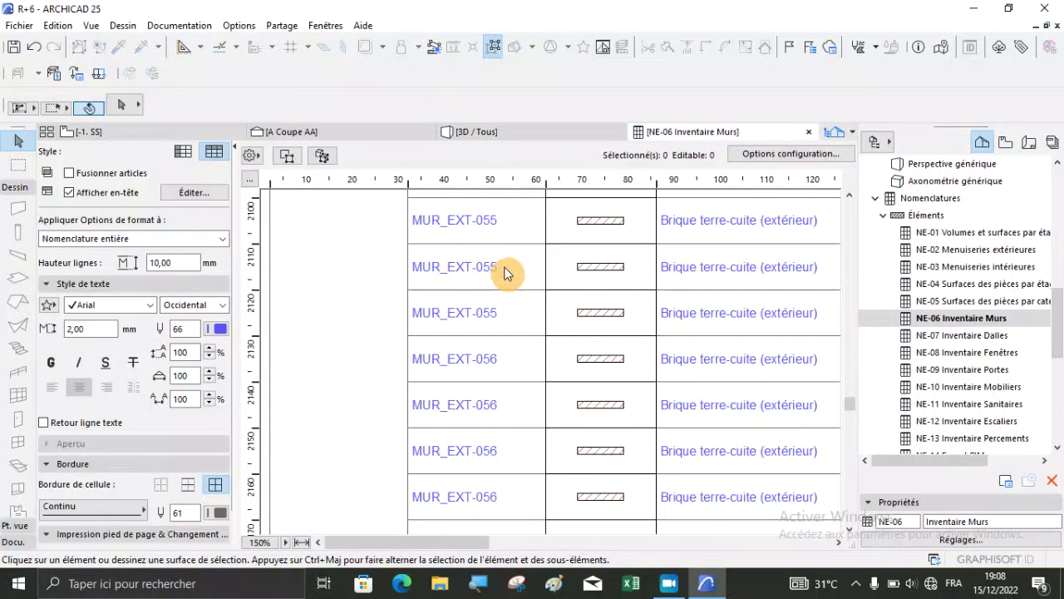
pyautogui.scroll(5, 524, 283)
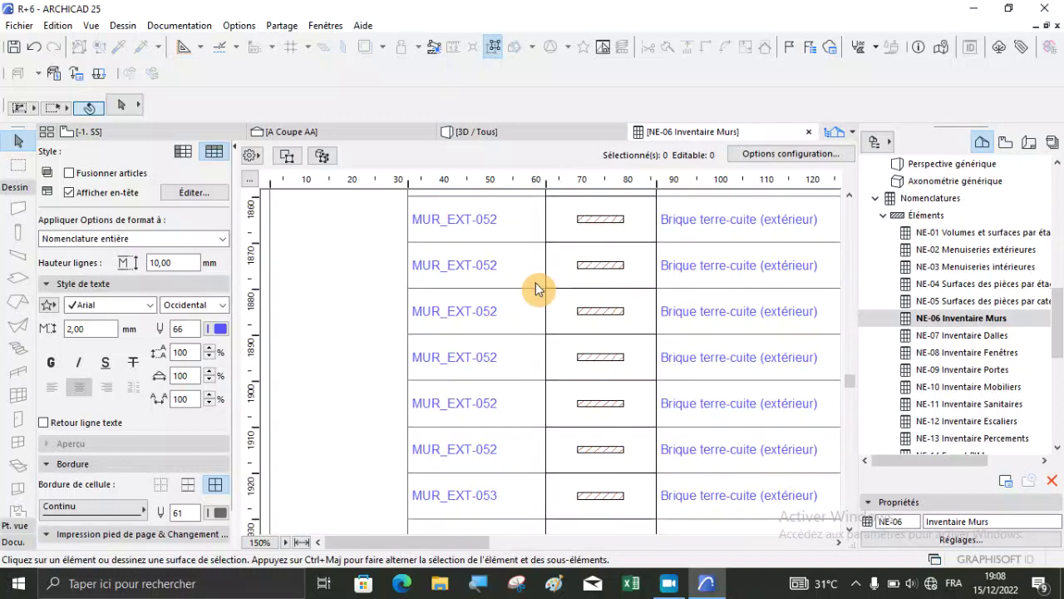
pyautogui.scroll(20, 536, 289)
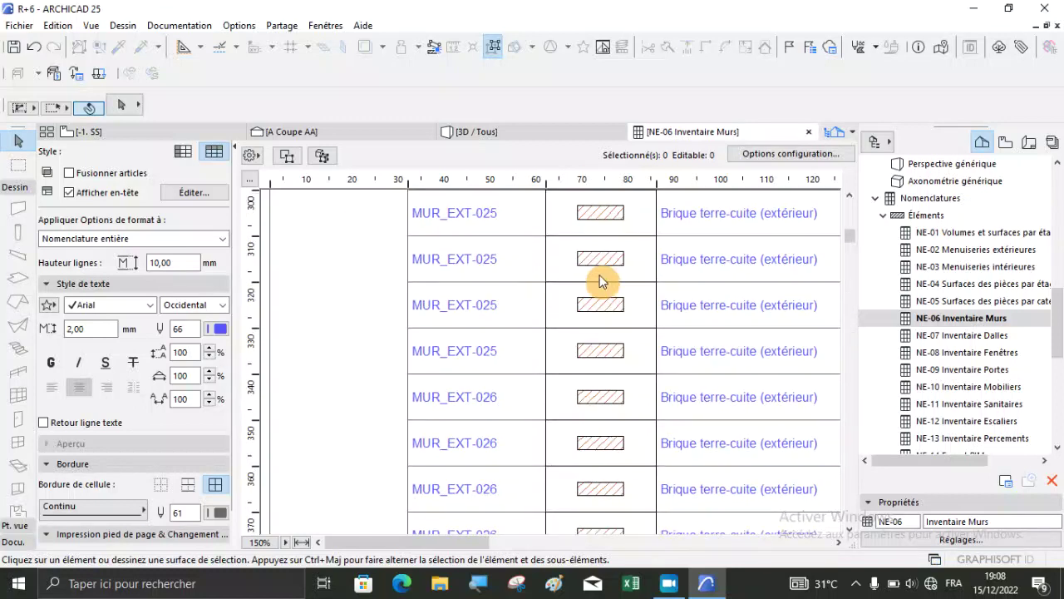
pyautogui.click(773, 155)
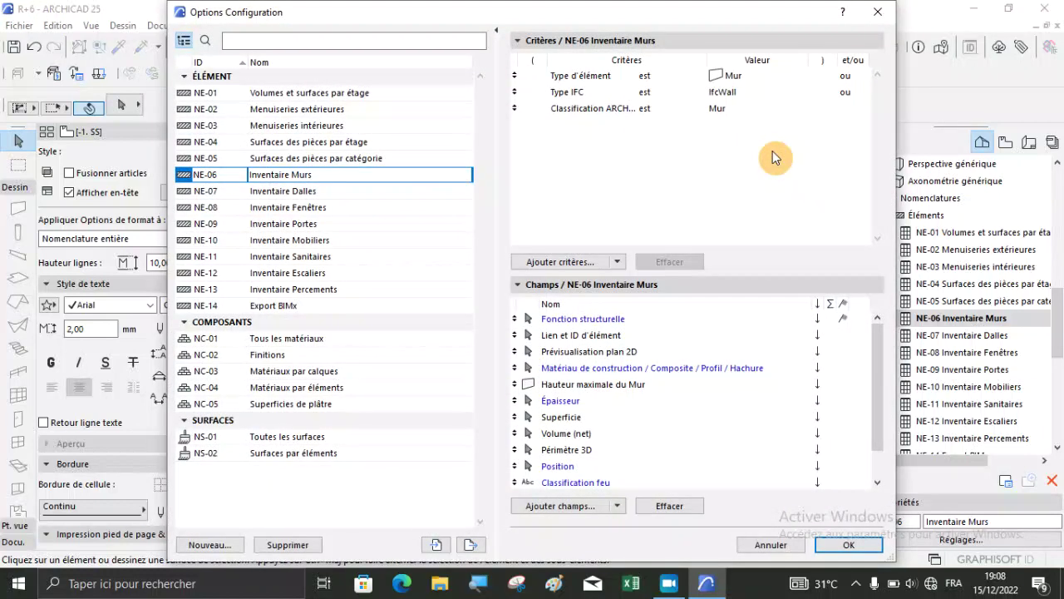
# Remove the Résistance au feu, Classification feu, Position, Périmètre 3D and Lien et ID d'élément fields from the NE-06 schedule
pyautogui.scroll(-1, 618, 375)
pyautogui.scroll(-1, 618, 379)
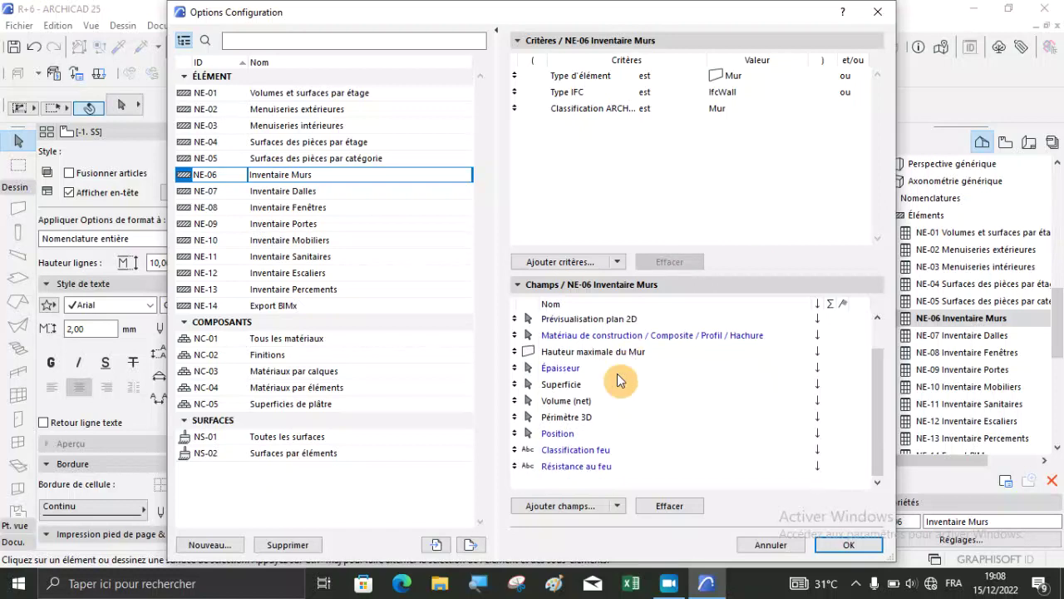
pyautogui.click(603, 469)
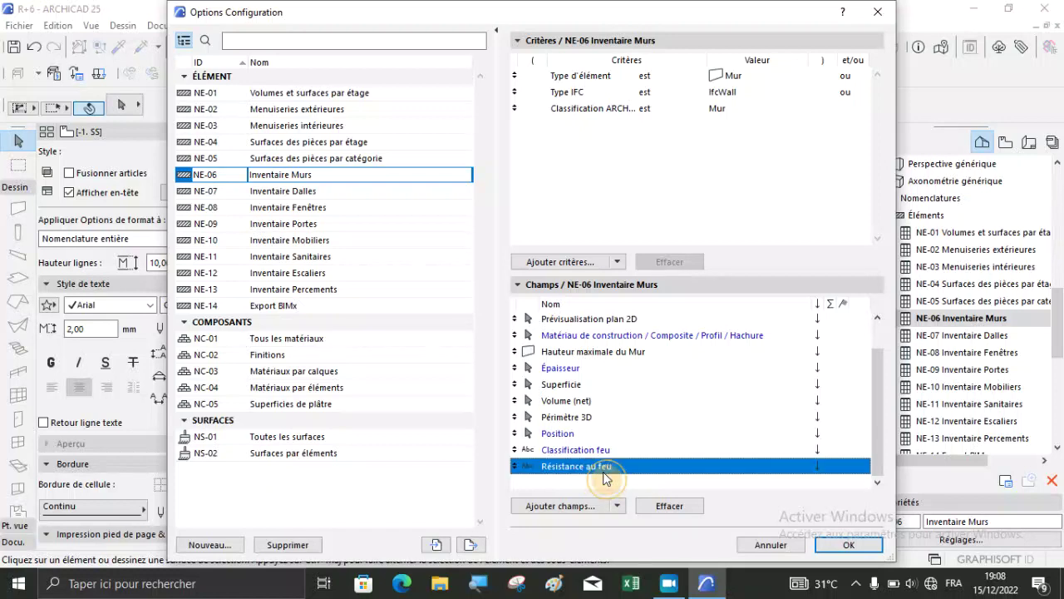
pyautogui.click(687, 505)
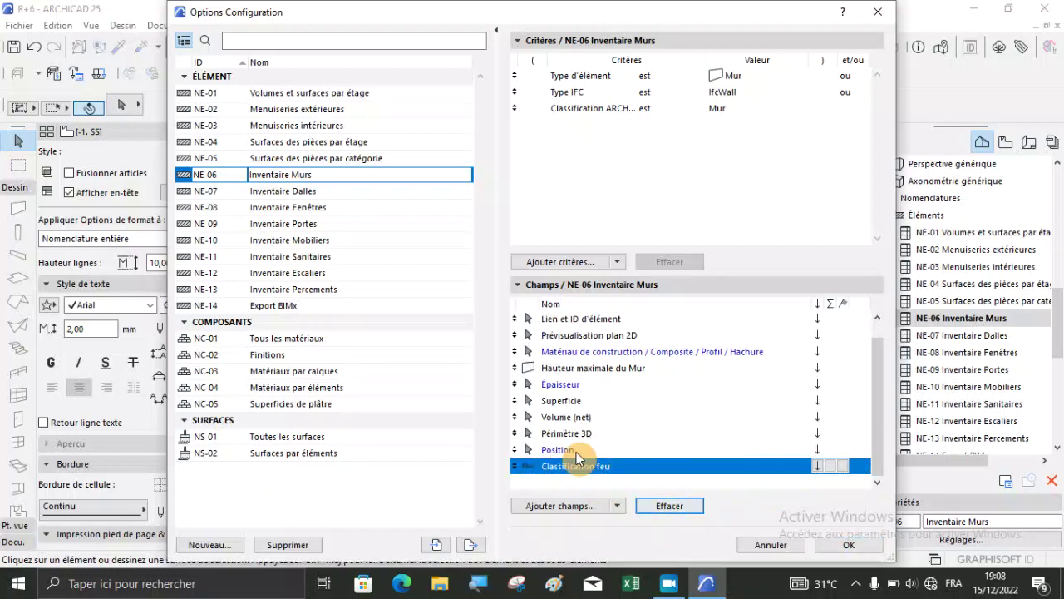
pyautogui.click(682, 502)
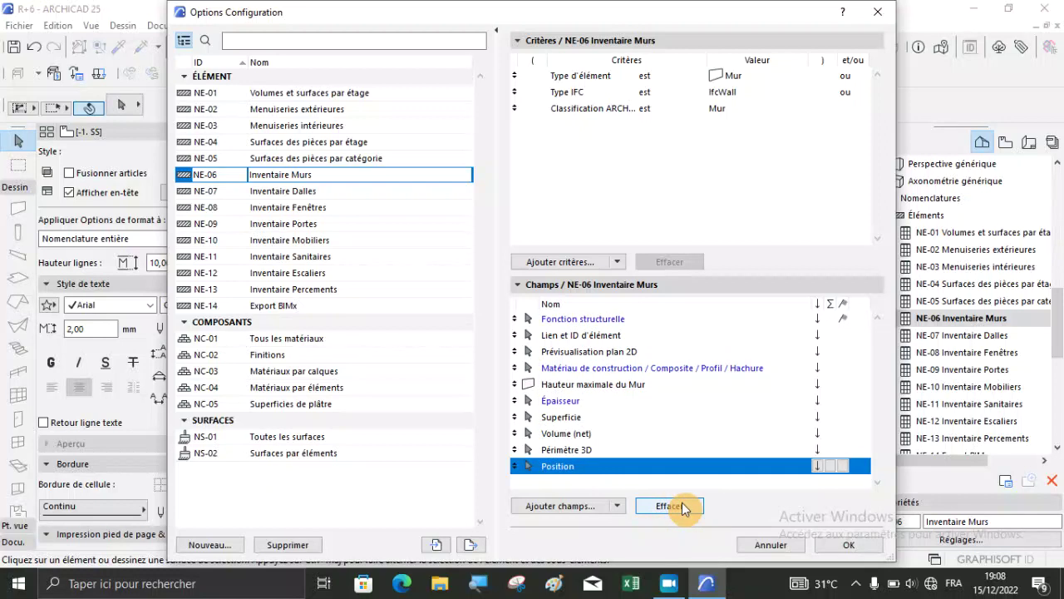
pyautogui.click(682, 502)
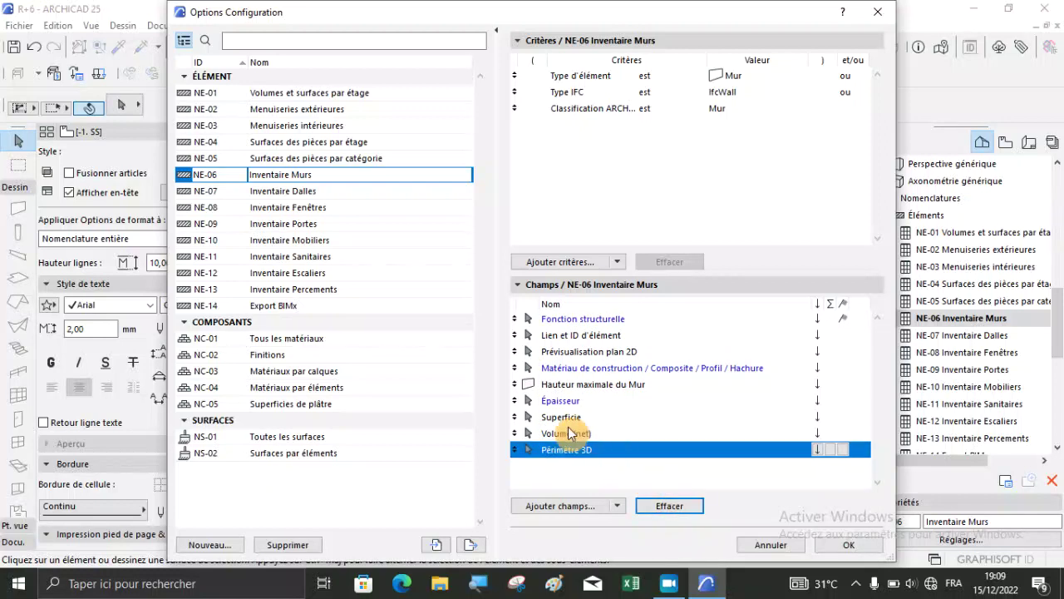
pyautogui.click(671, 505)
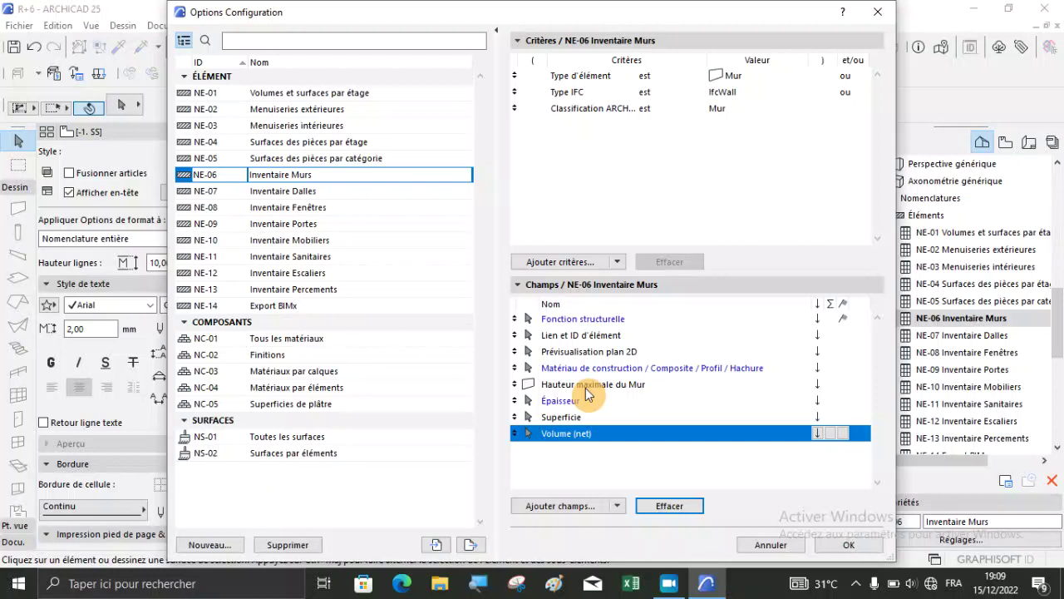
pyautogui.click(580, 337)
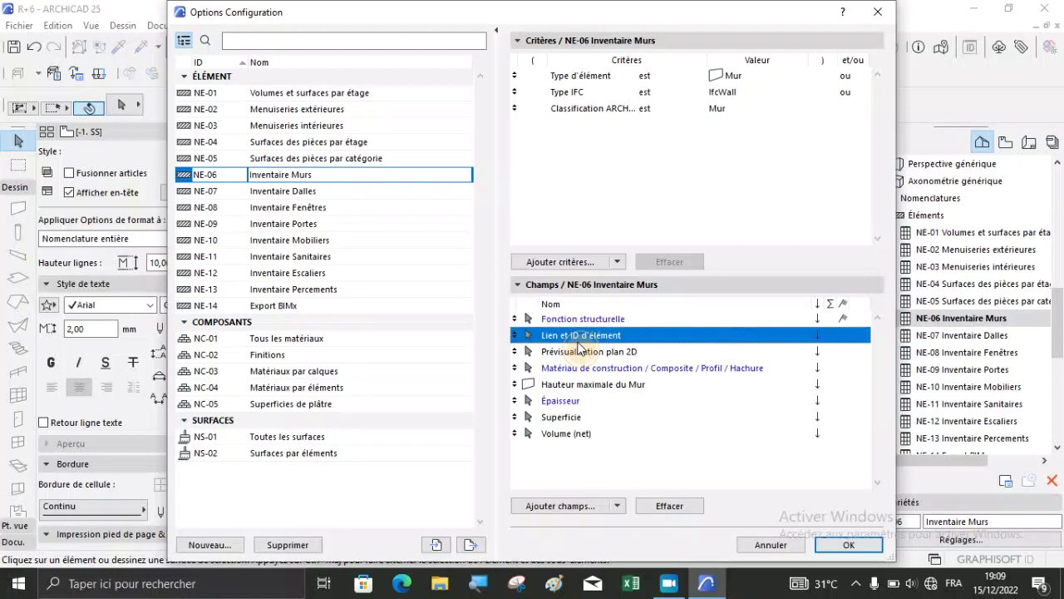
pyautogui.click(672, 507)
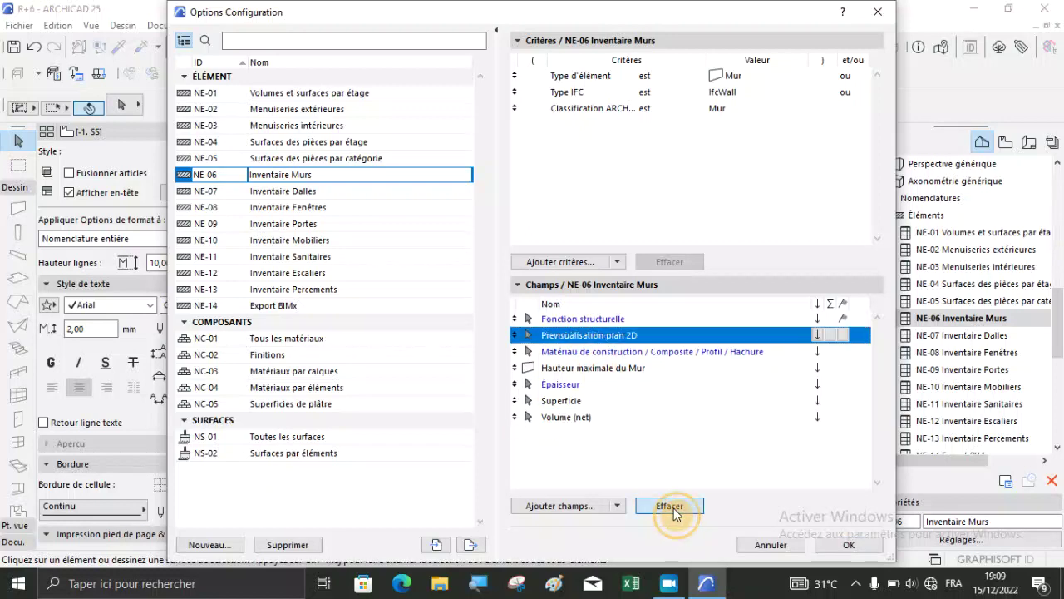
pyautogui.click(563, 507)
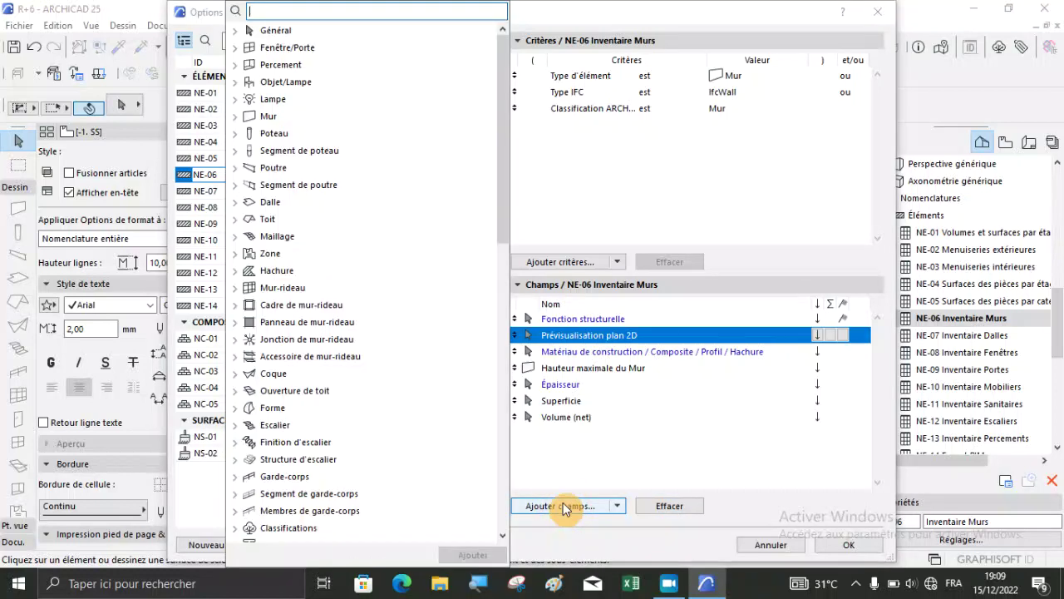
pyautogui.click(624, 197)
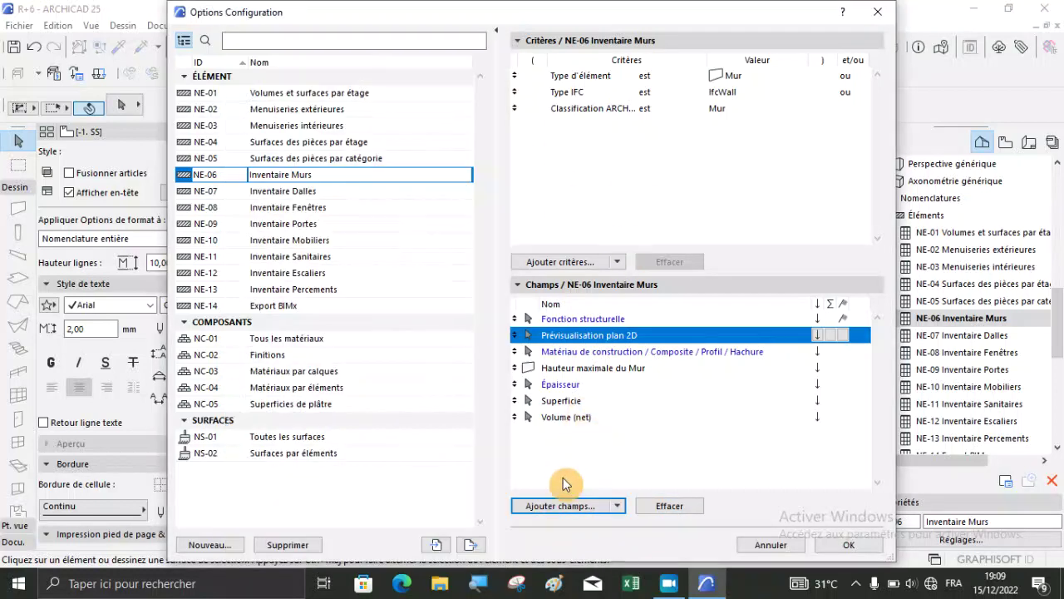
pyautogui.click(554, 506)
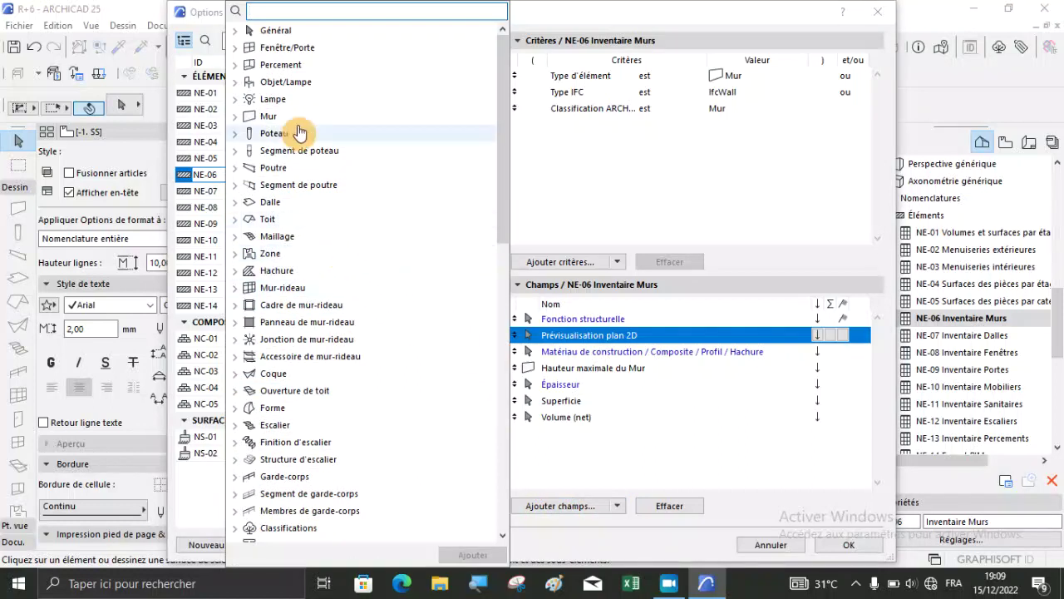
pyautogui.scroll(-12, 349, 299)
pyautogui.scroll(3, 325, 353)
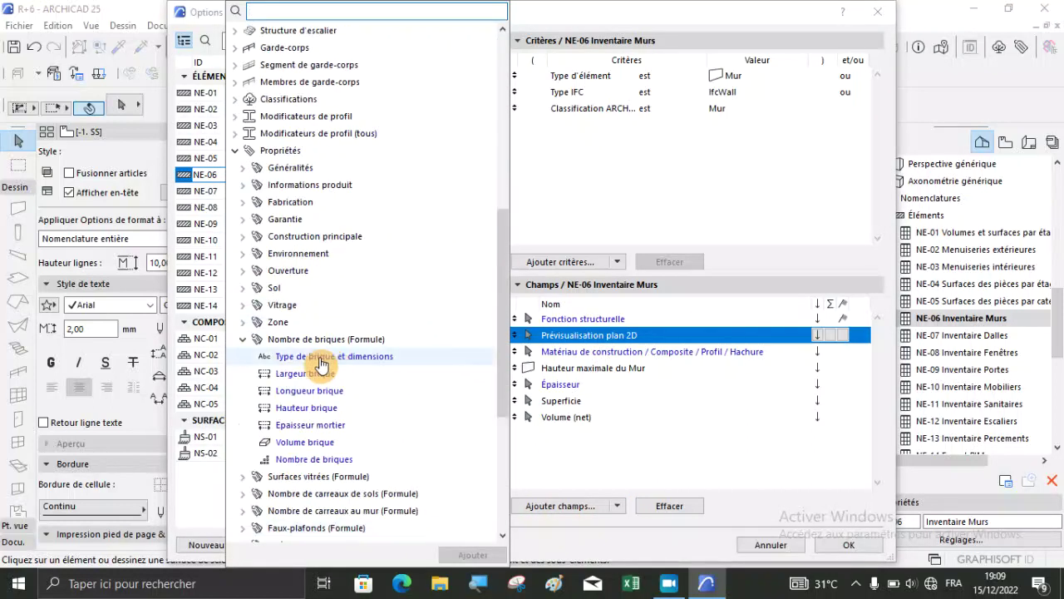
pyautogui.click(243, 341)
pyautogui.scroll(7, 375, 321)
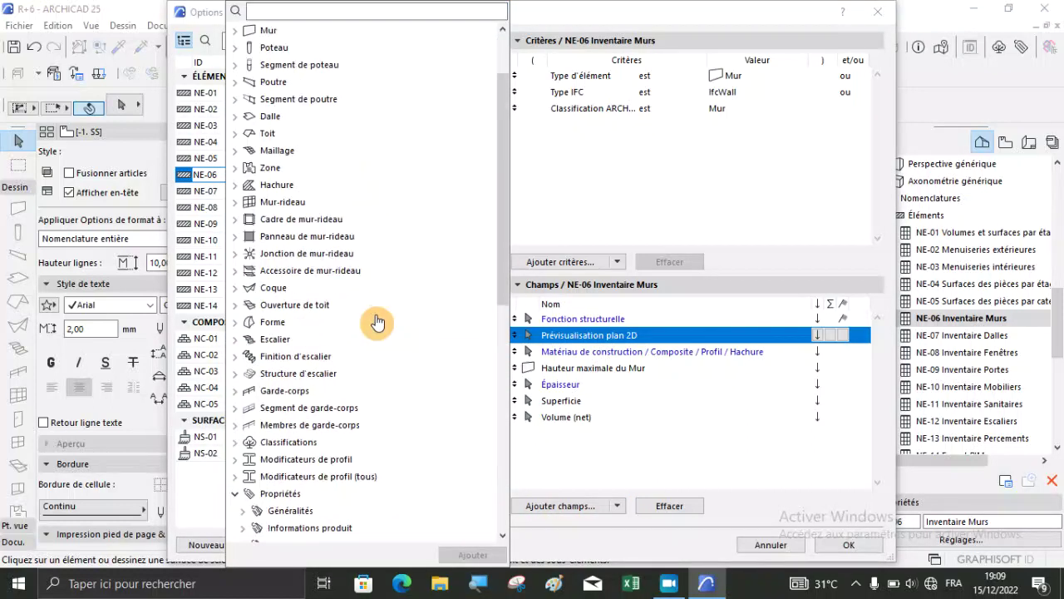
pyautogui.scroll(-2, 264, 438)
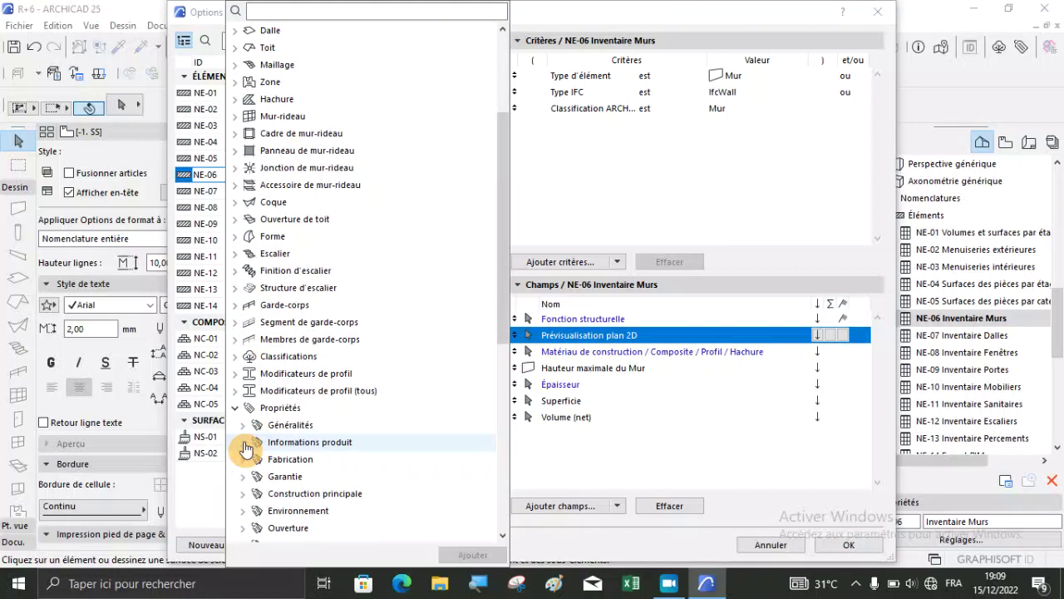
pyautogui.click(234, 408)
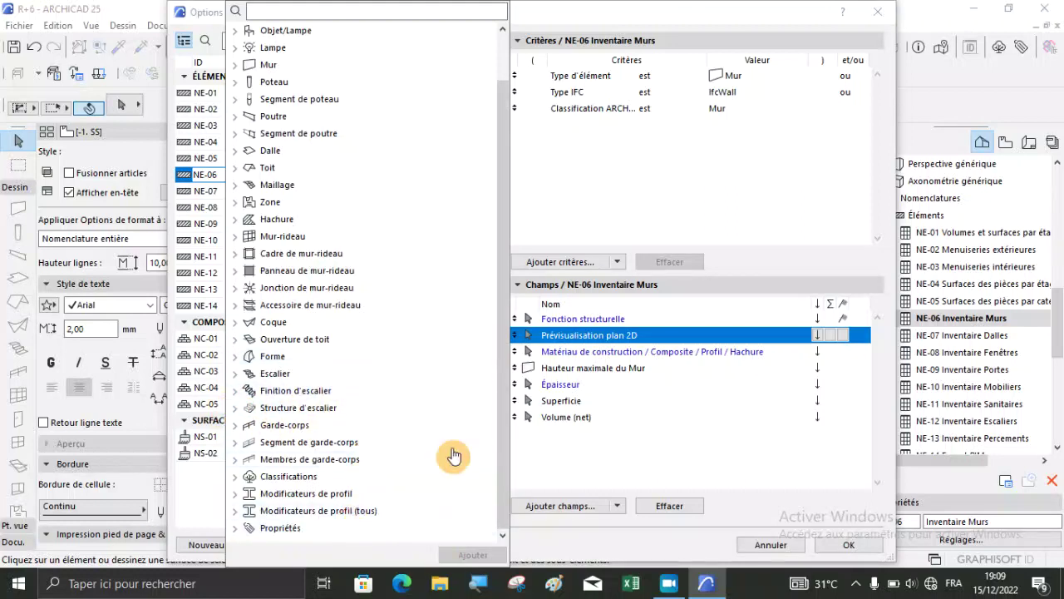
pyautogui.click(584, 510)
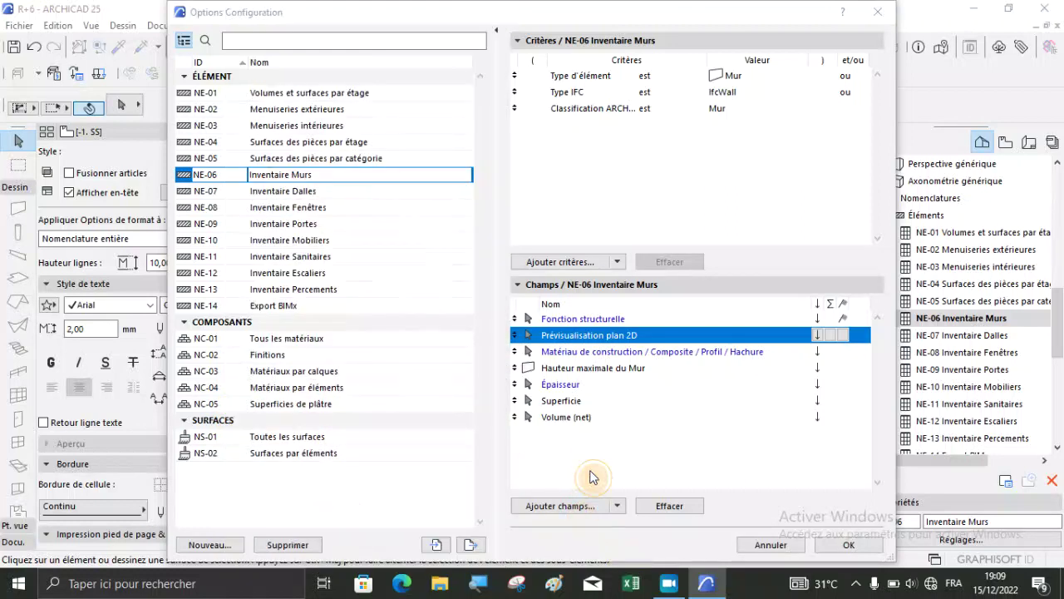
# Add the Nombre de briques (Formule) properties Largeur brique, Longueur brique, Hauteur brique, Epaisseur mortier and Nombre de briques as schedule fields
pyautogui.click(547, 510)
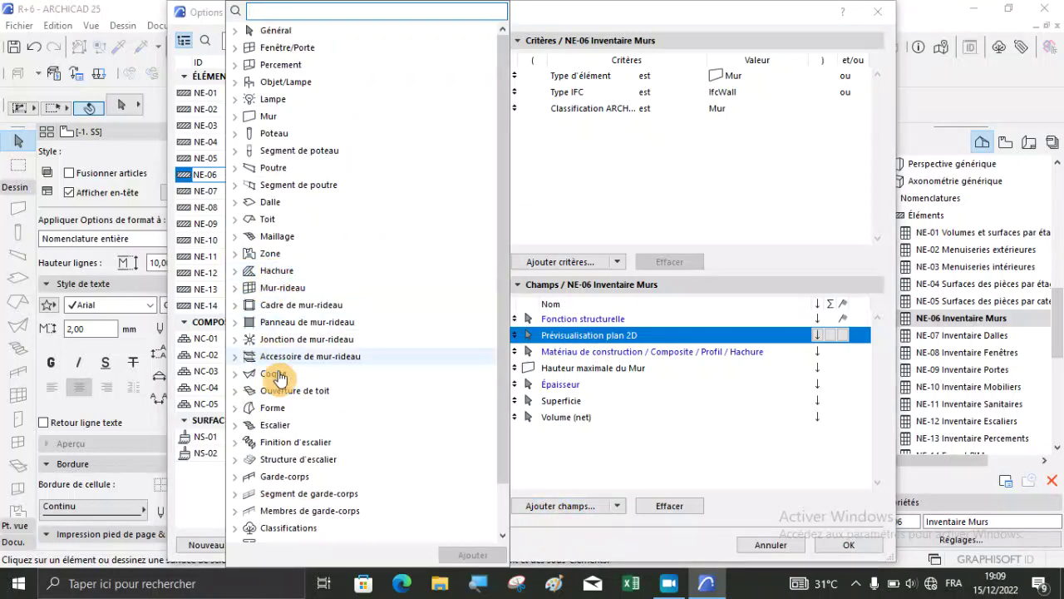
pyautogui.scroll(-1, 250, 449)
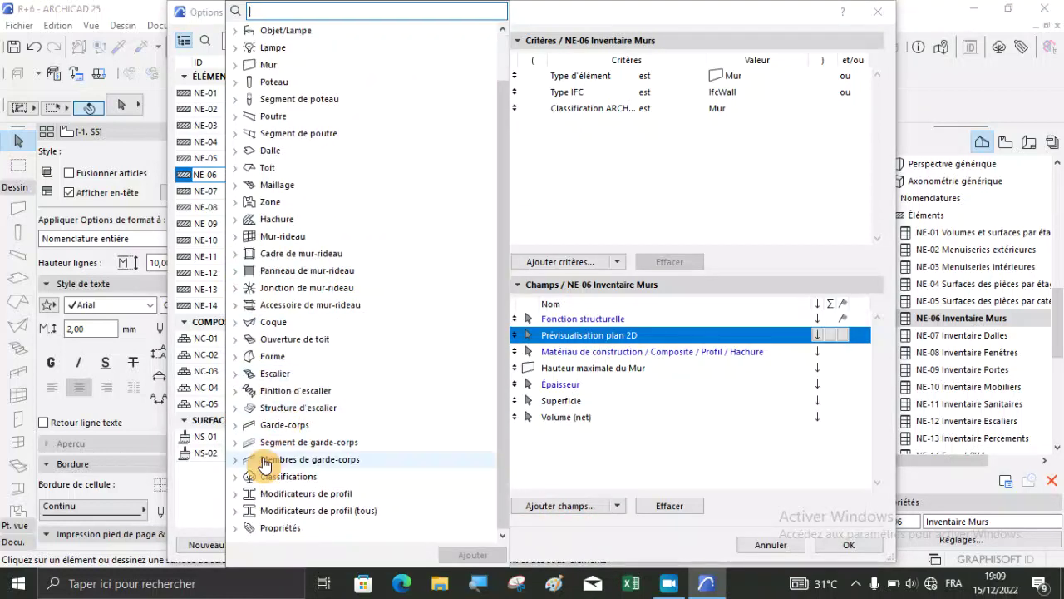
pyautogui.click(234, 529)
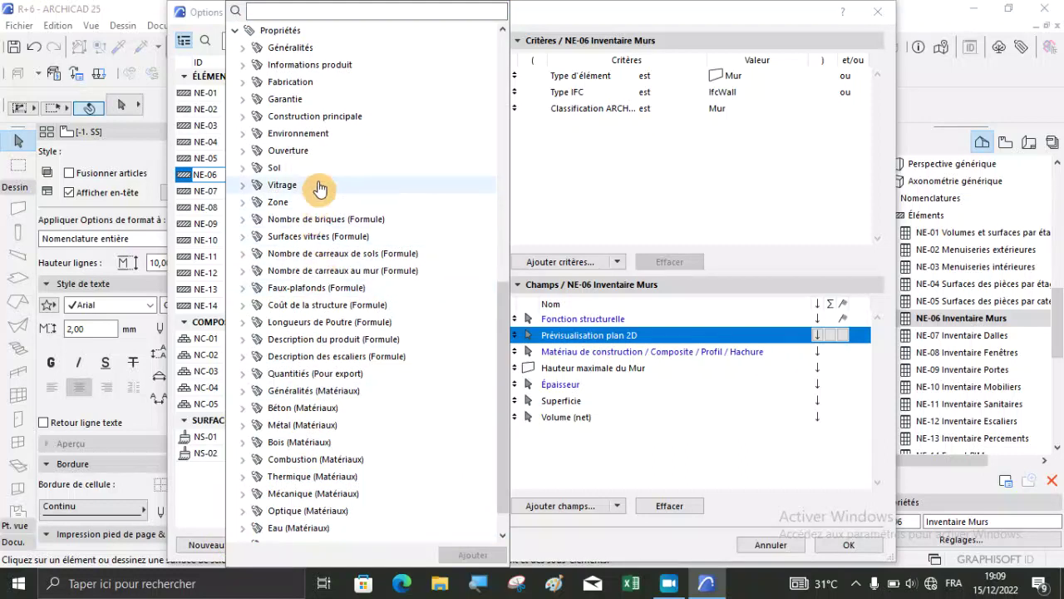
pyautogui.click(243, 221)
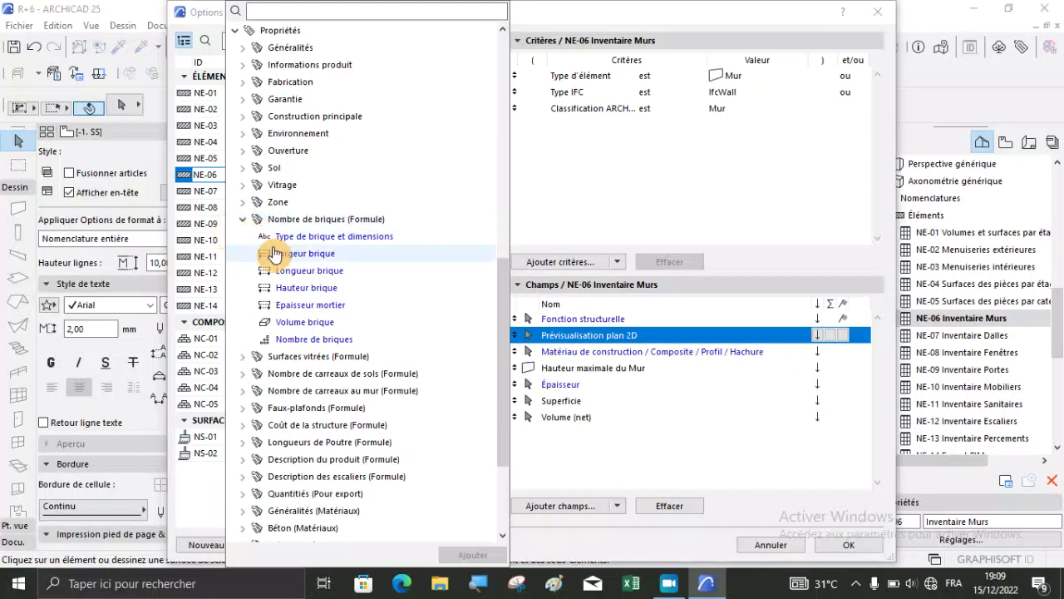
pyautogui.click(302, 263)
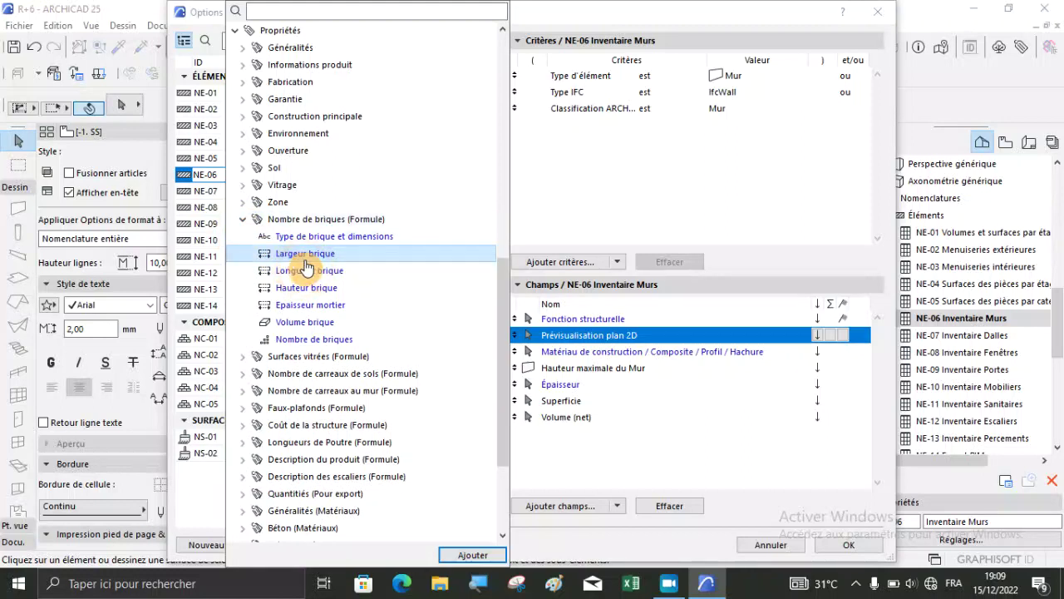
pyautogui.click(313, 277)
pyautogui.keyDown('ctrl'); pyautogui.click(311, 262); pyautogui.keyUp('ctrl')
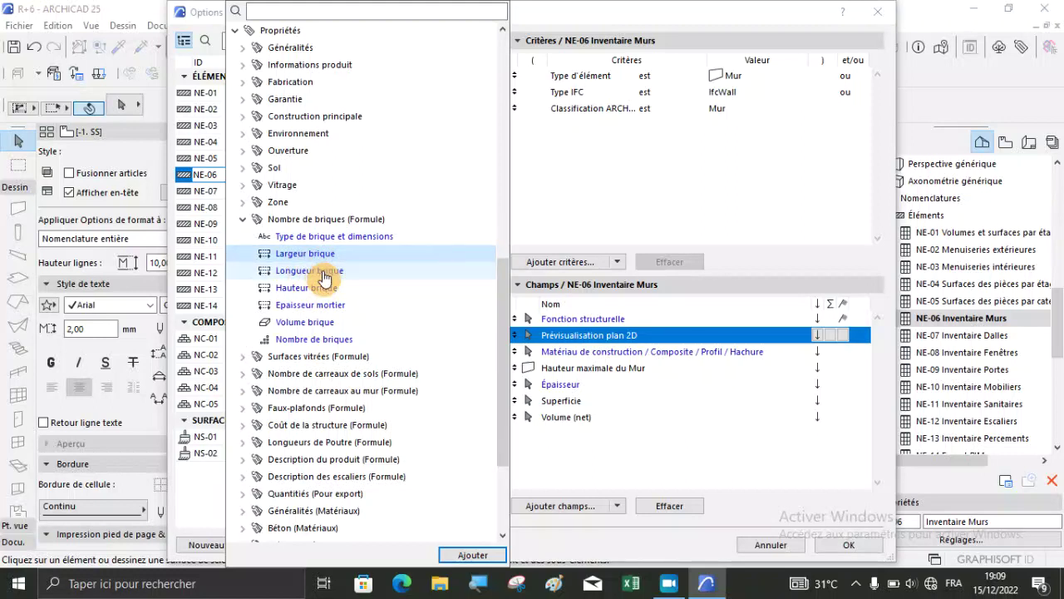
pyautogui.keyDown('ctrl'); pyautogui.click(336, 287); pyautogui.keyUp('ctrl')
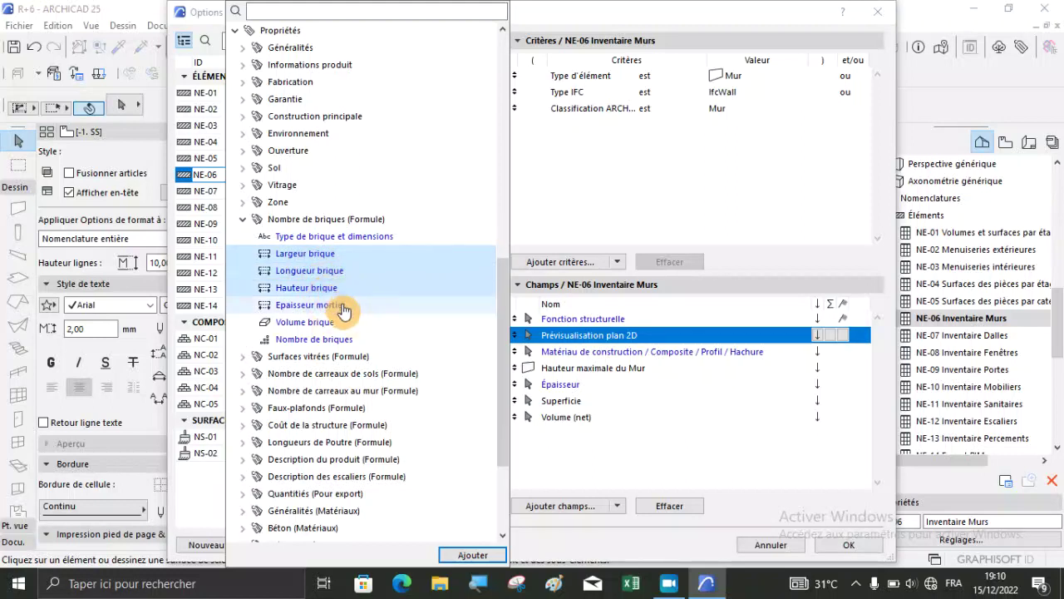
pyautogui.keyDown('ctrl'); pyautogui.click(344, 310); pyautogui.keyUp('ctrl')
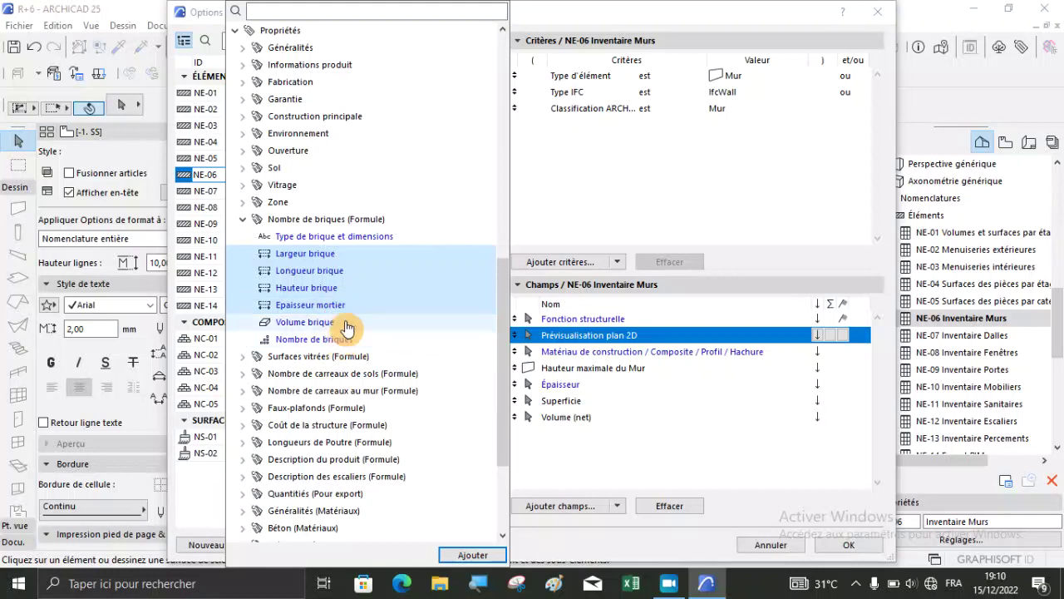
pyautogui.keyDown('ctrl'); pyautogui.click(354, 340); pyautogui.keyUp('ctrl')
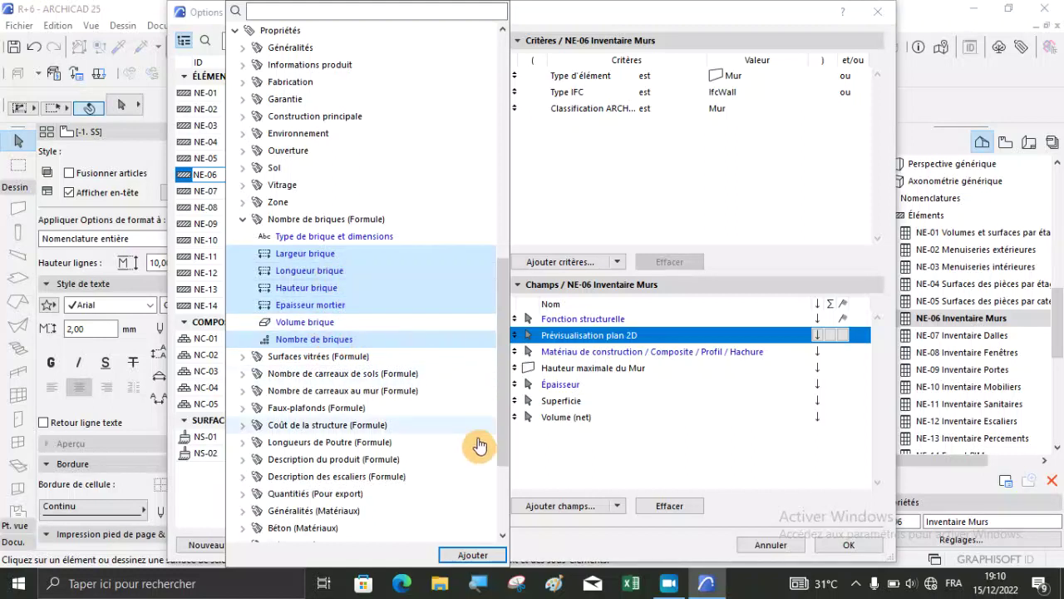
pyautogui.click(497, 557)
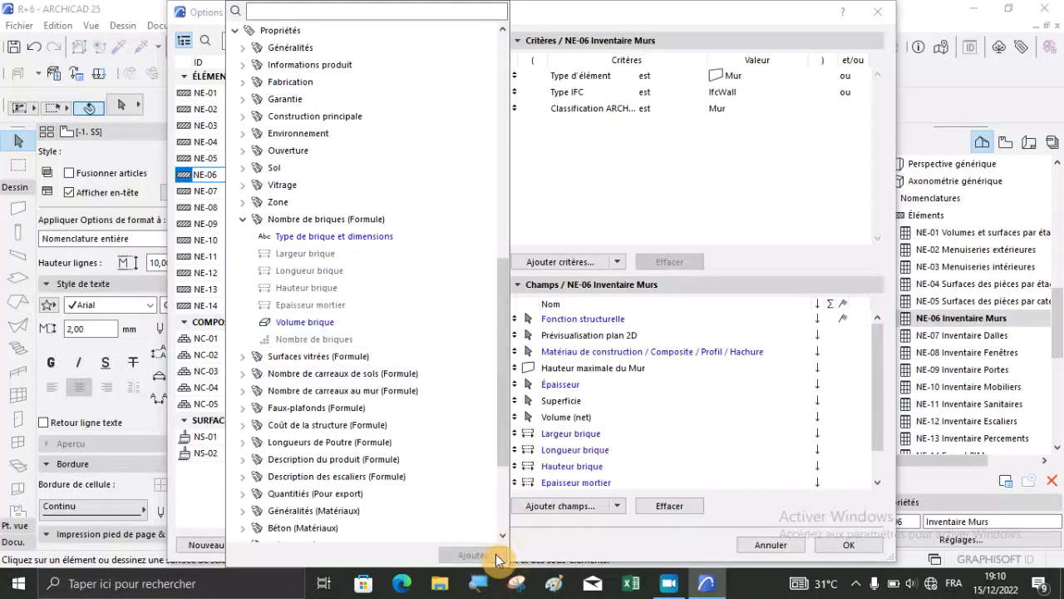
pyautogui.click(242, 218)
pyautogui.click(663, 222)
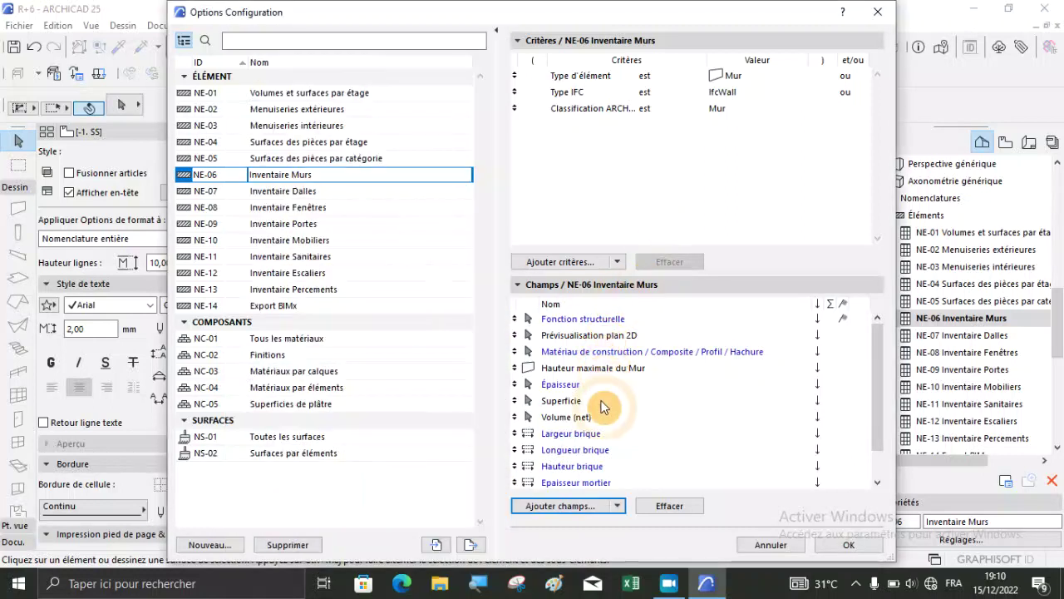
# Turn on the sum for the Nombre de briques field in the NE-06 schedule
pyautogui.scroll(-2, 612, 428)
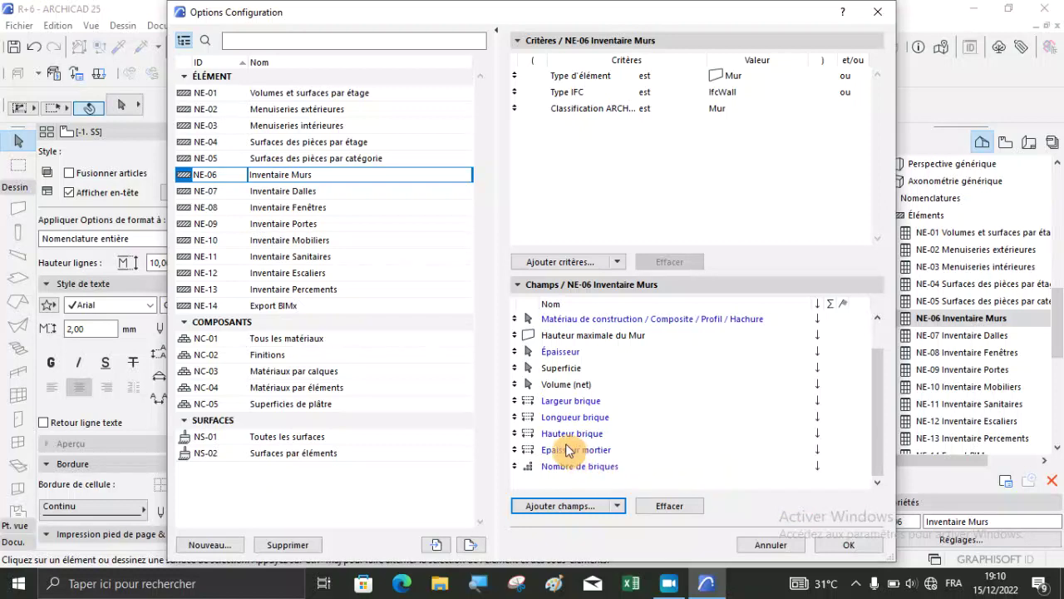
pyautogui.click(578, 469)
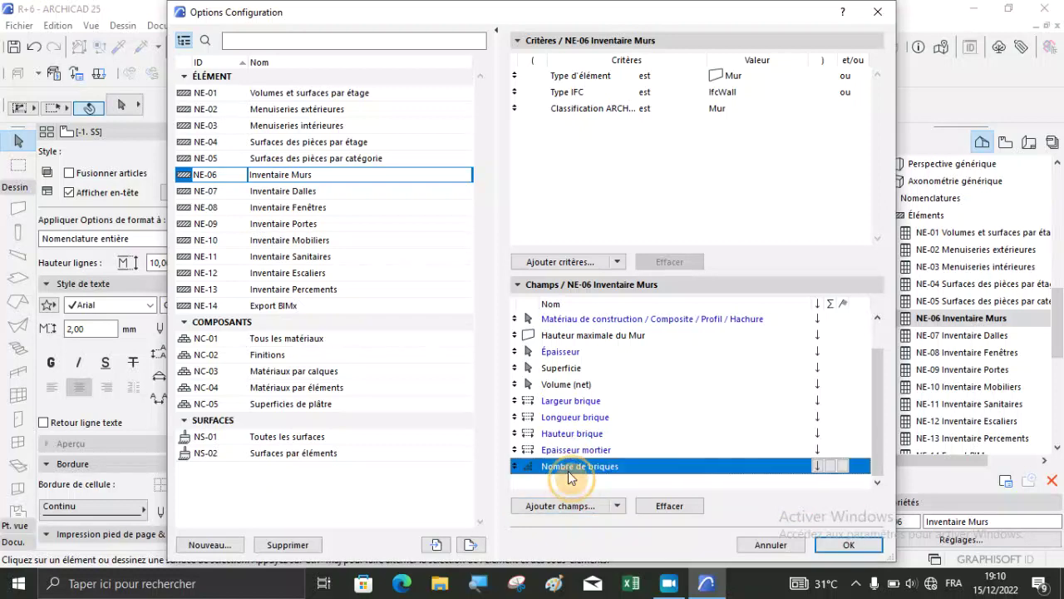
pyautogui.click(829, 469)
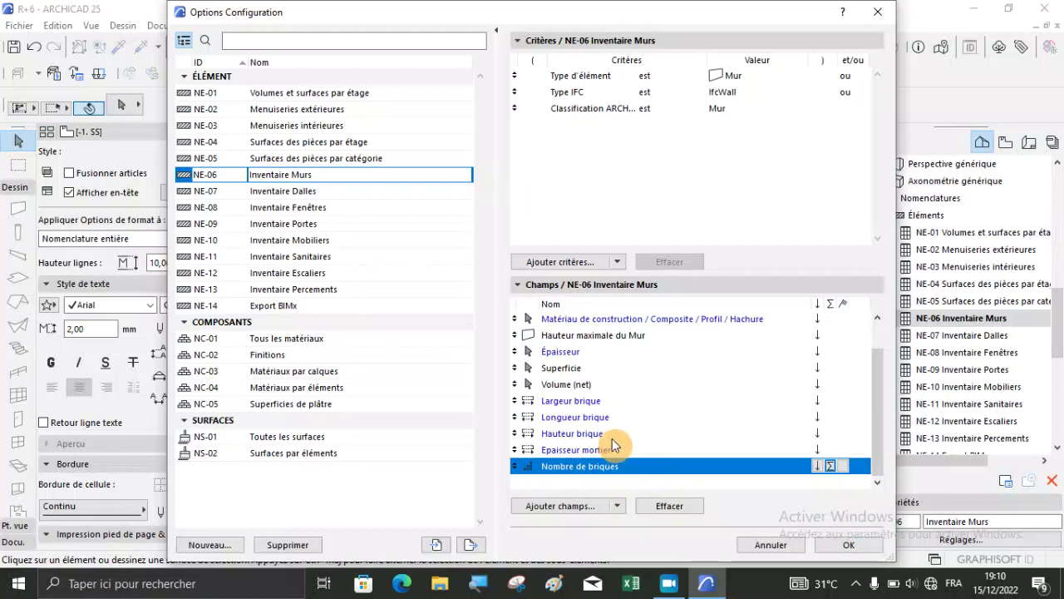
# Turn on the sum for the Volume (net) and Superficie fields in the NE-06 schedule and apply the configuration
pyautogui.click(603, 387)
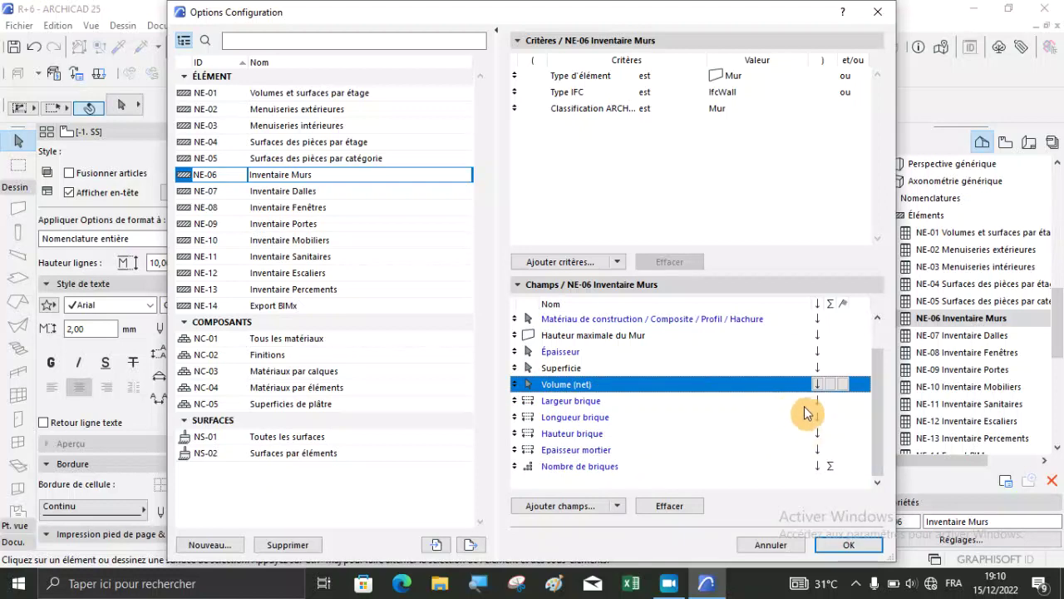
pyautogui.click(831, 384)
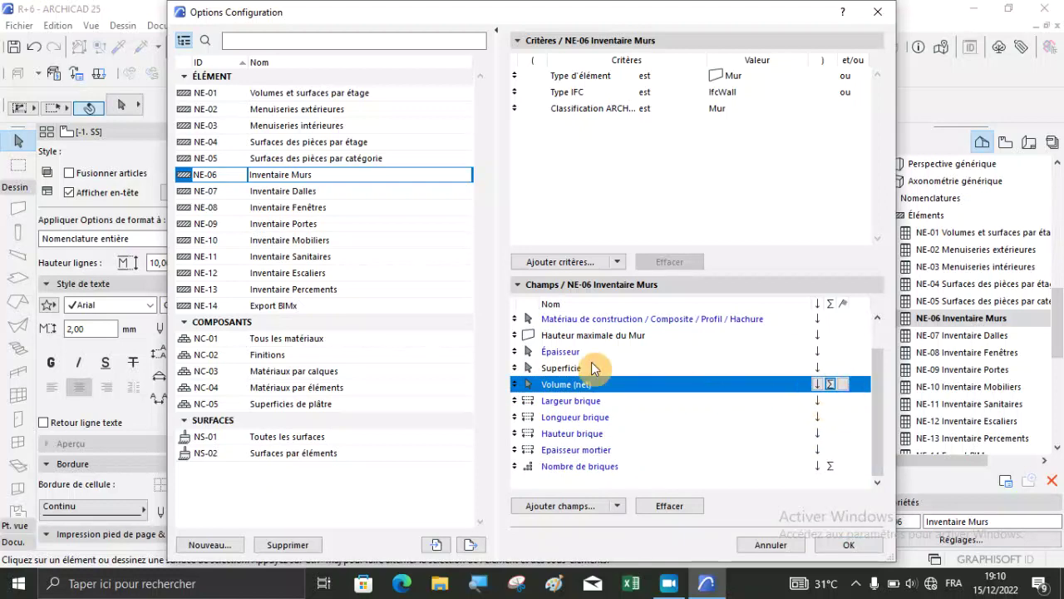
pyautogui.click(566, 369)
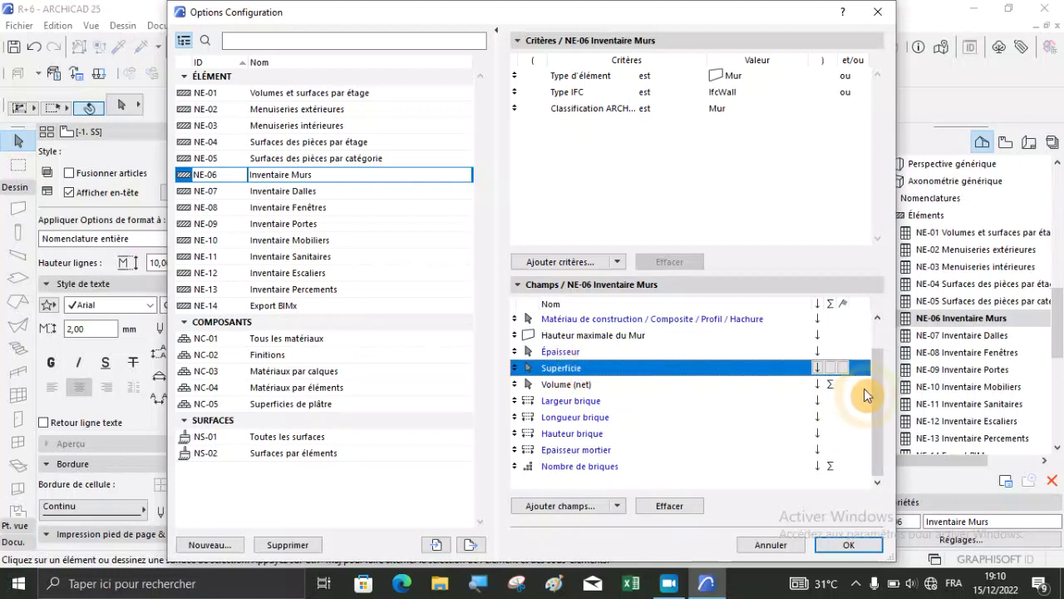
pyautogui.click(832, 367)
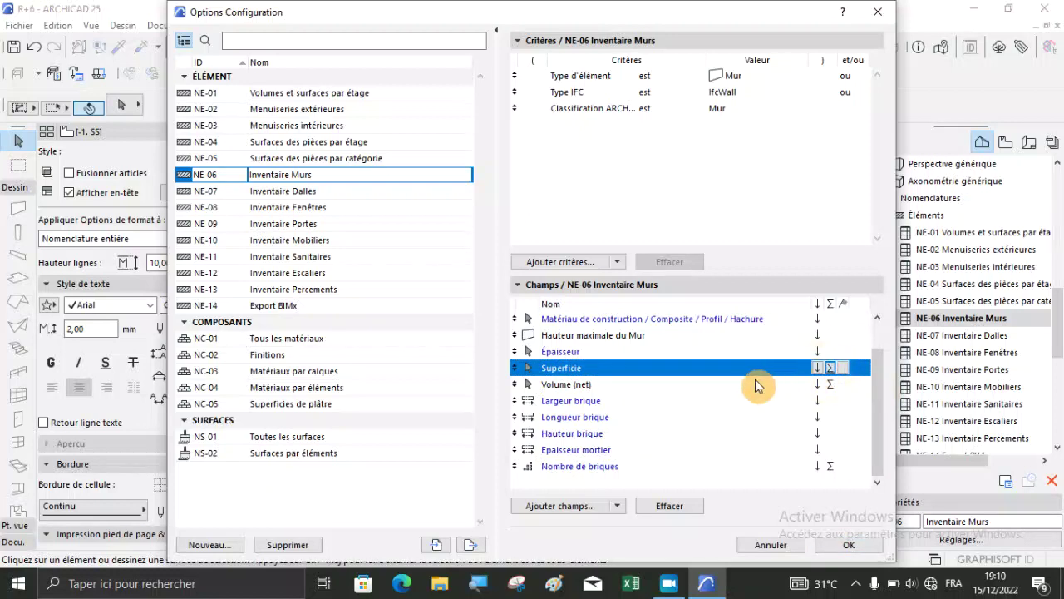
pyautogui.scroll(1, 755, 379)
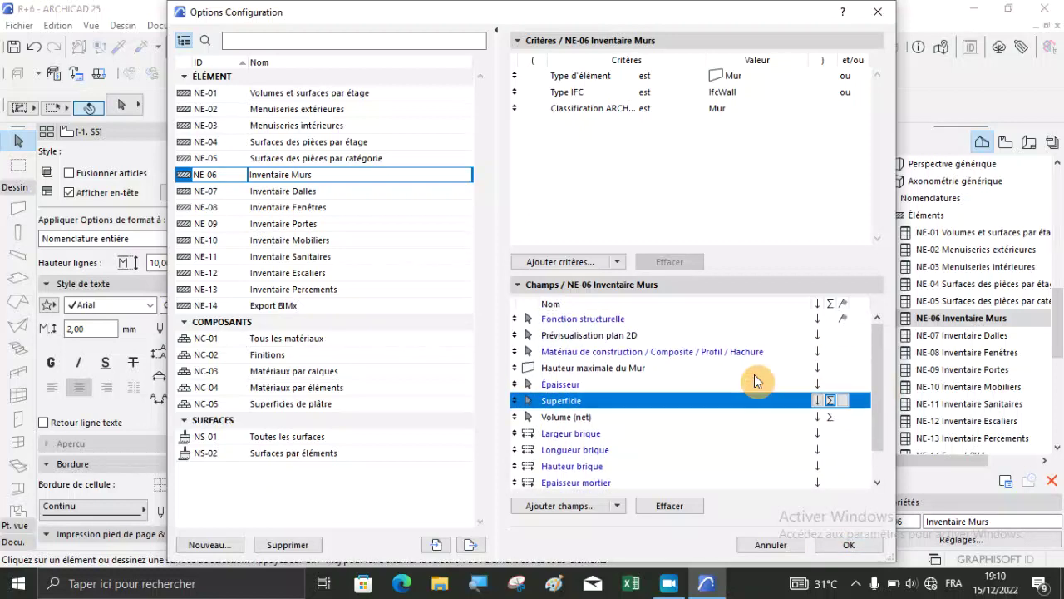
pyautogui.scroll(-1, 755, 378)
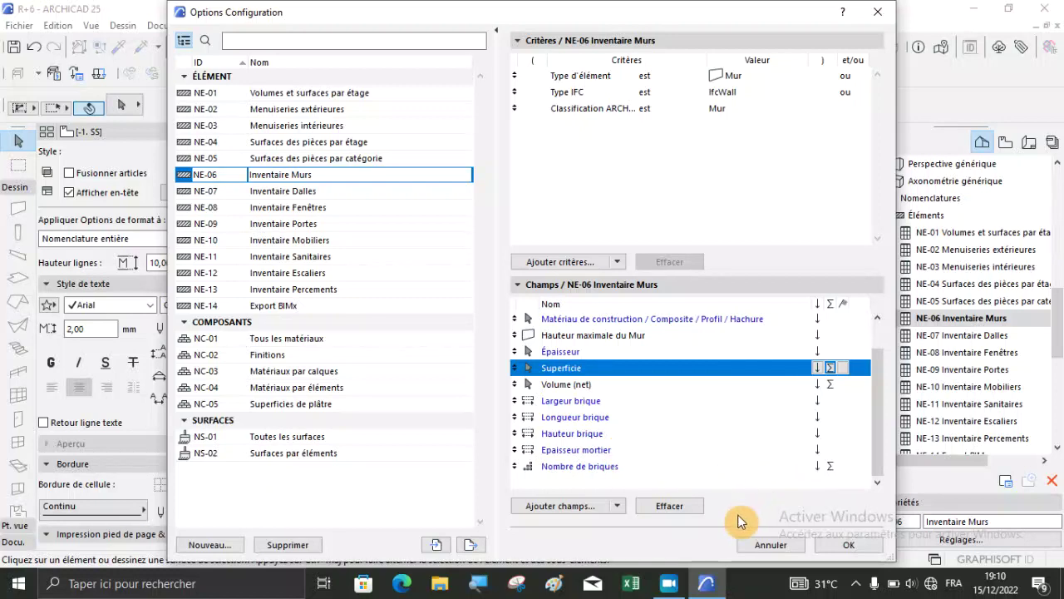
pyautogui.click(827, 545)
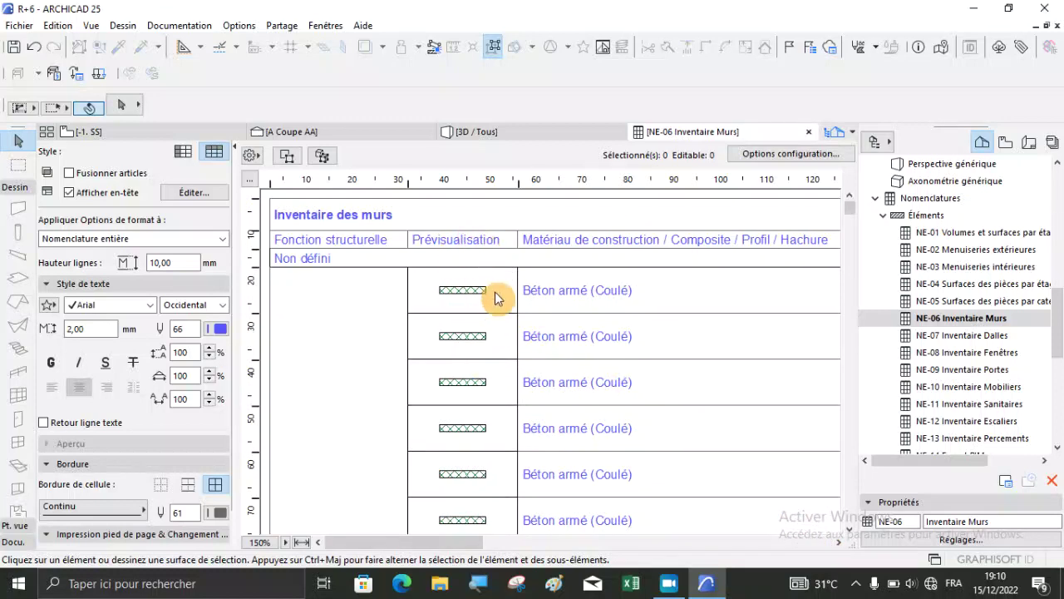
# Remove the Prévisualisation plan 2D and Matériau de construction / Composite / Profil / Hachure fields from the NE-06 schedule configuration
pyautogui.click(809, 156)
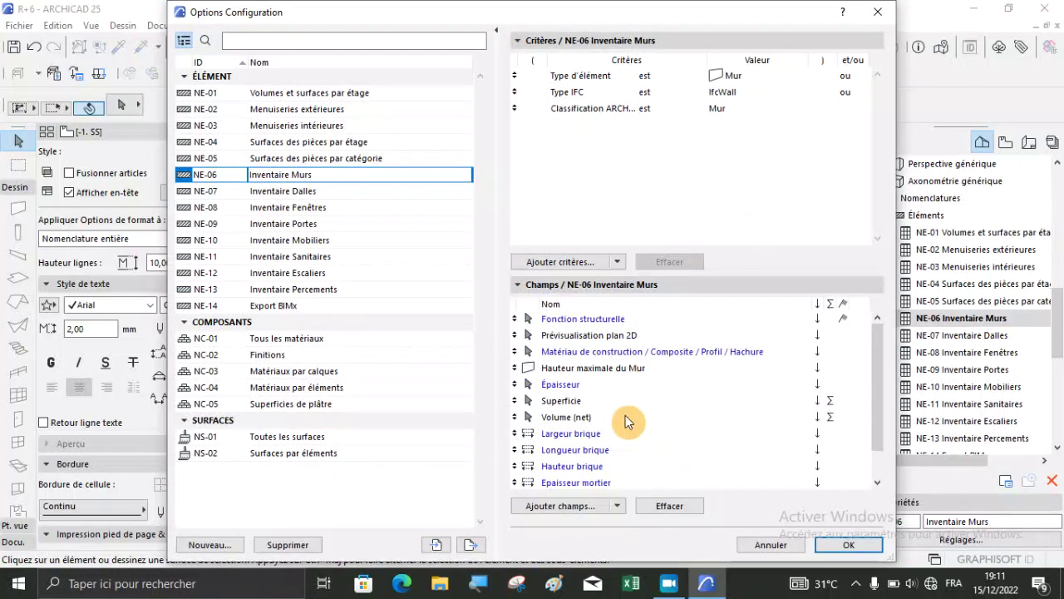
pyautogui.scroll(-2, 625, 415)
pyautogui.scroll(2, 625, 415)
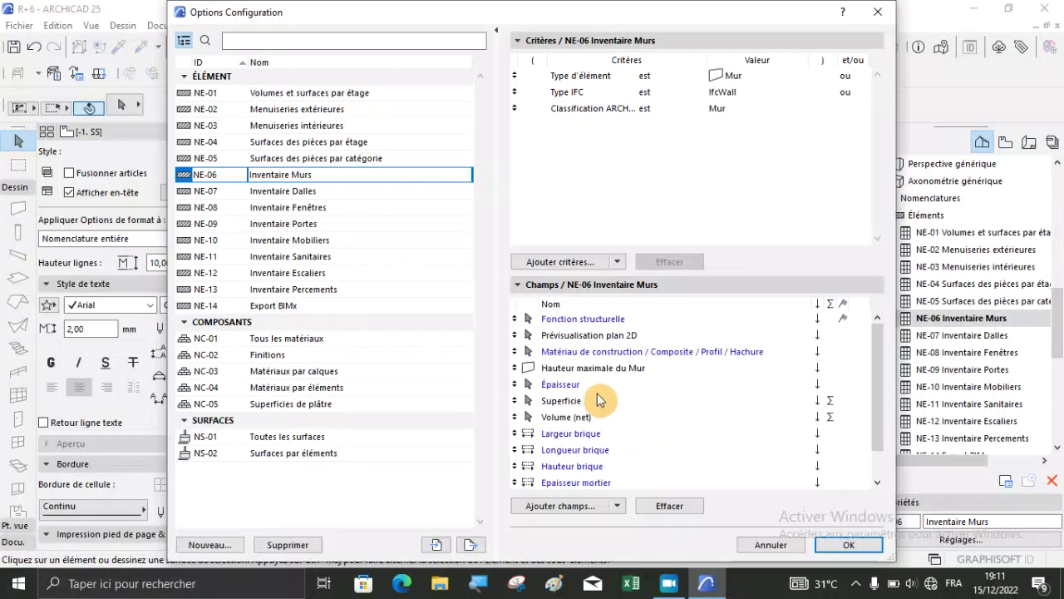
pyautogui.click(565, 336)
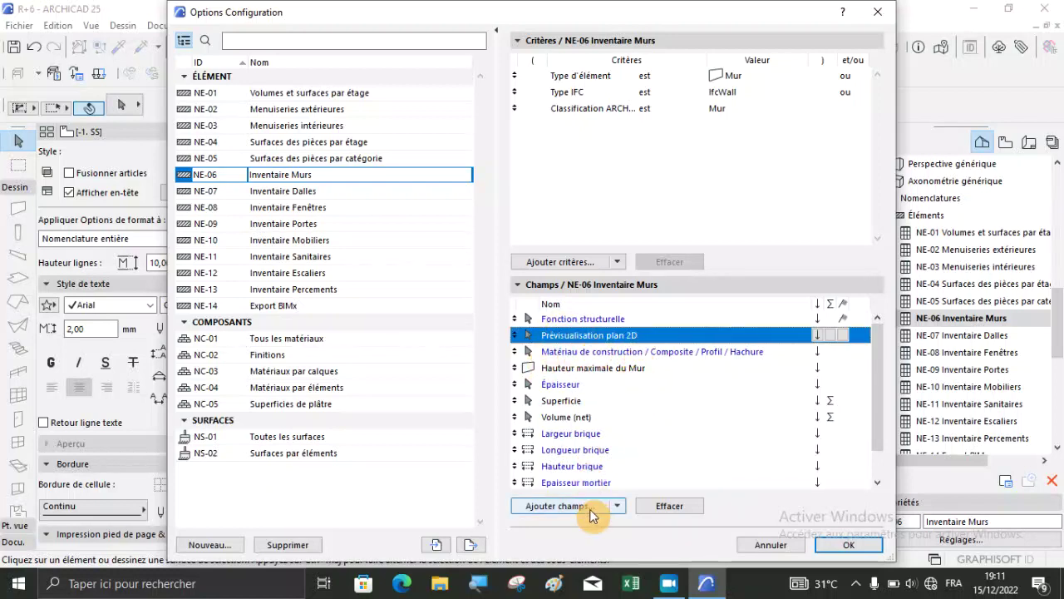
pyautogui.click(663, 506)
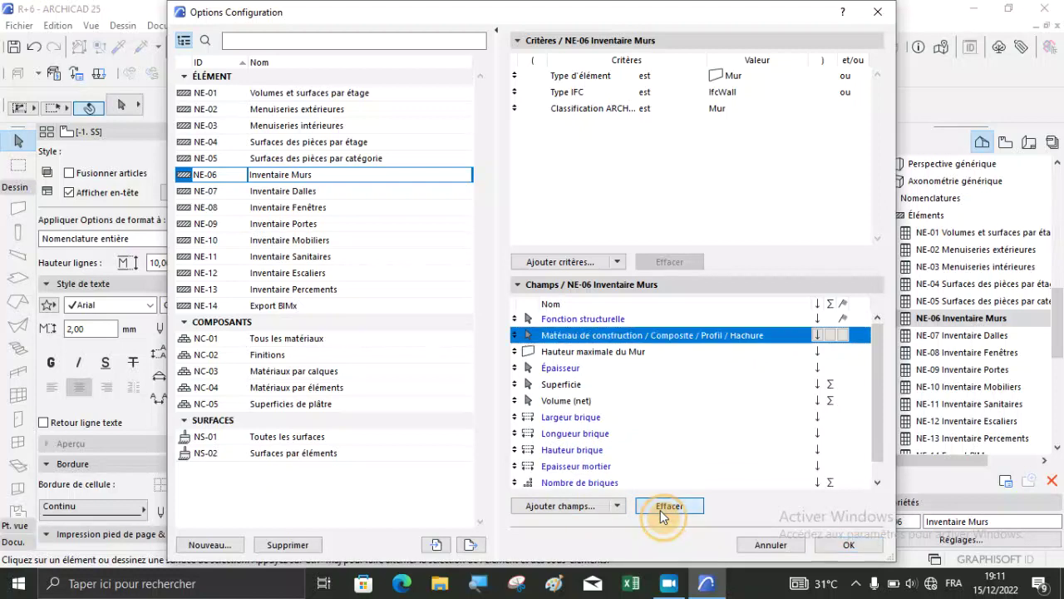
pyautogui.click(580, 320)
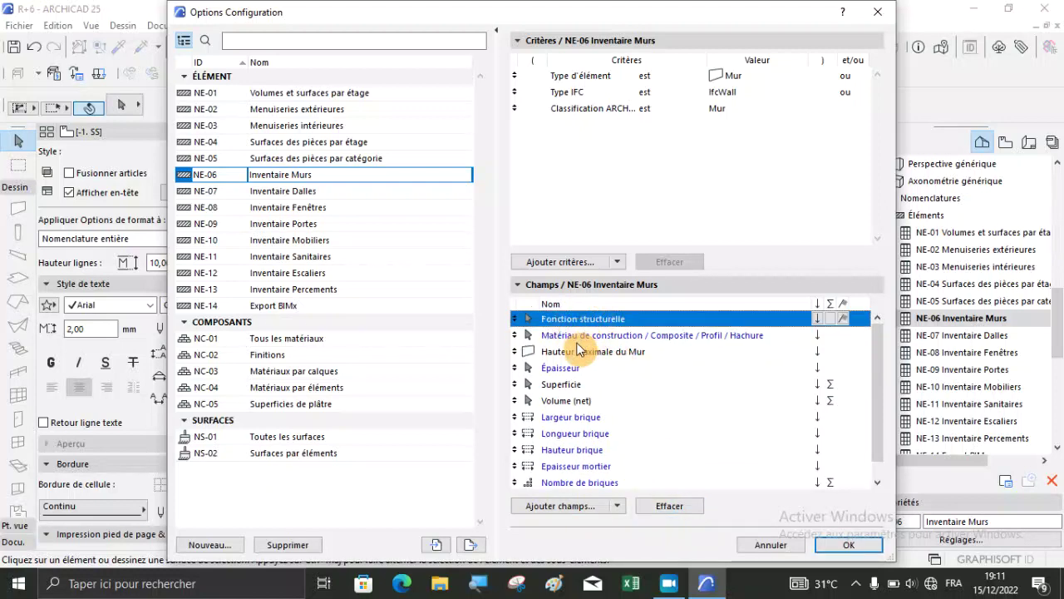
pyautogui.click(584, 339)
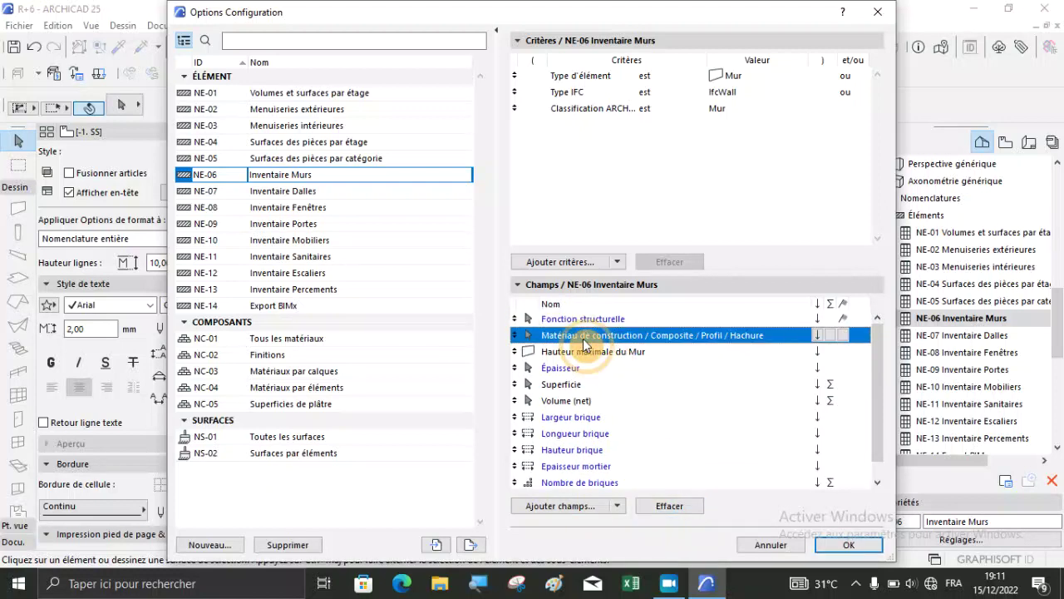
pyautogui.click(670, 511)
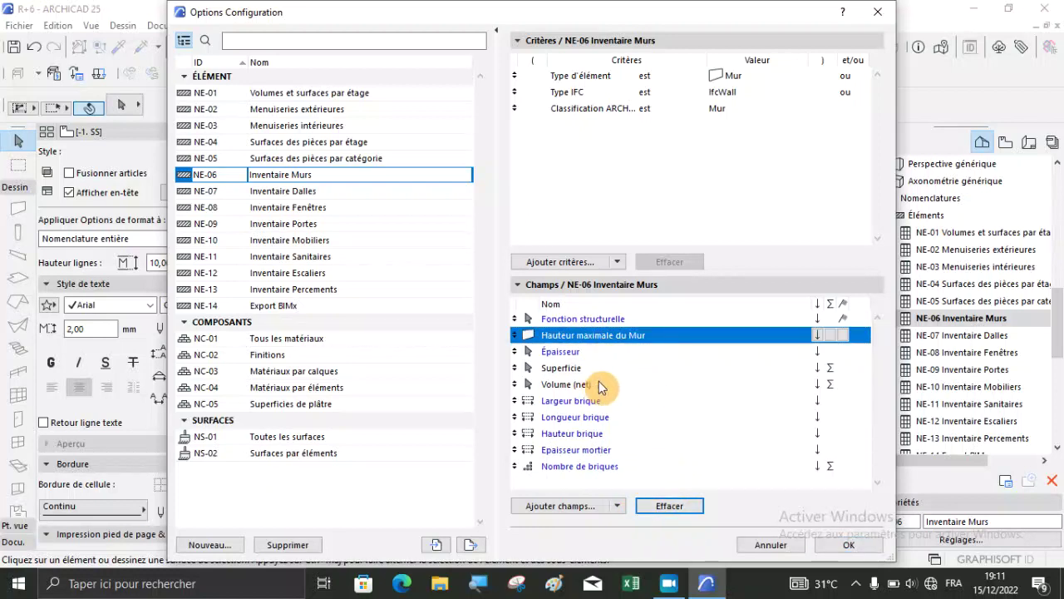
pyautogui.click(849, 544)
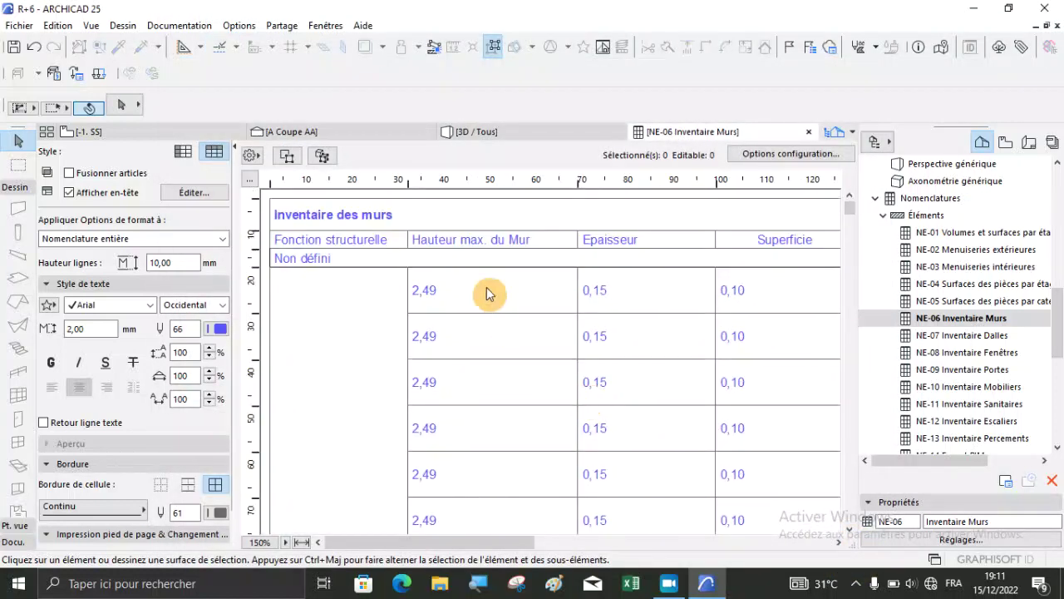
# Examine the Inventaire des murs schedule across all columns and down to the totals row, checking brick dimensions and number of bricks
pyautogui.scroll(-20, 497, 258)
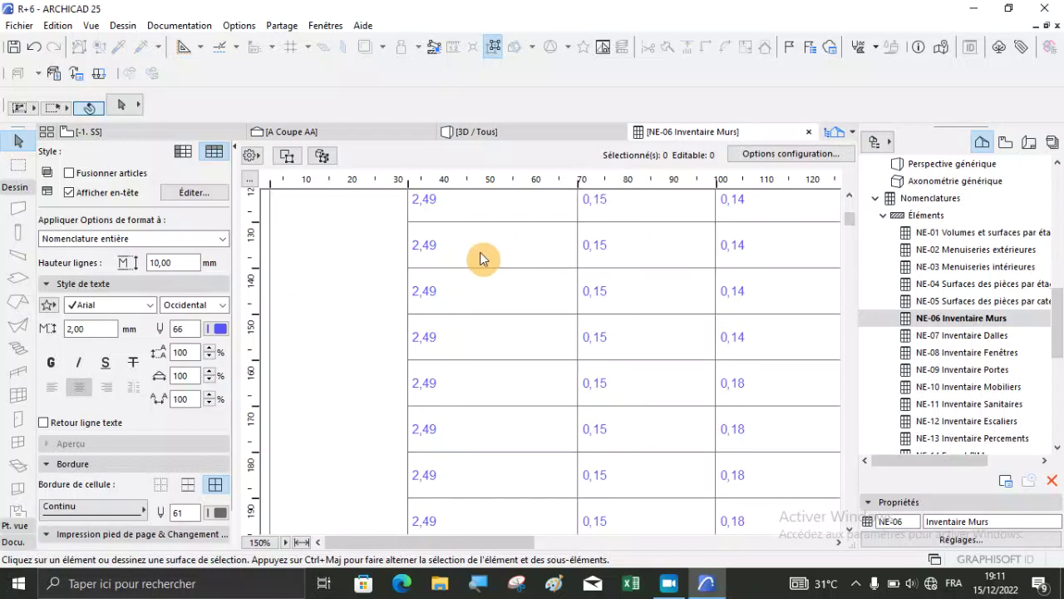
pyautogui.scroll(20, 472, 396)
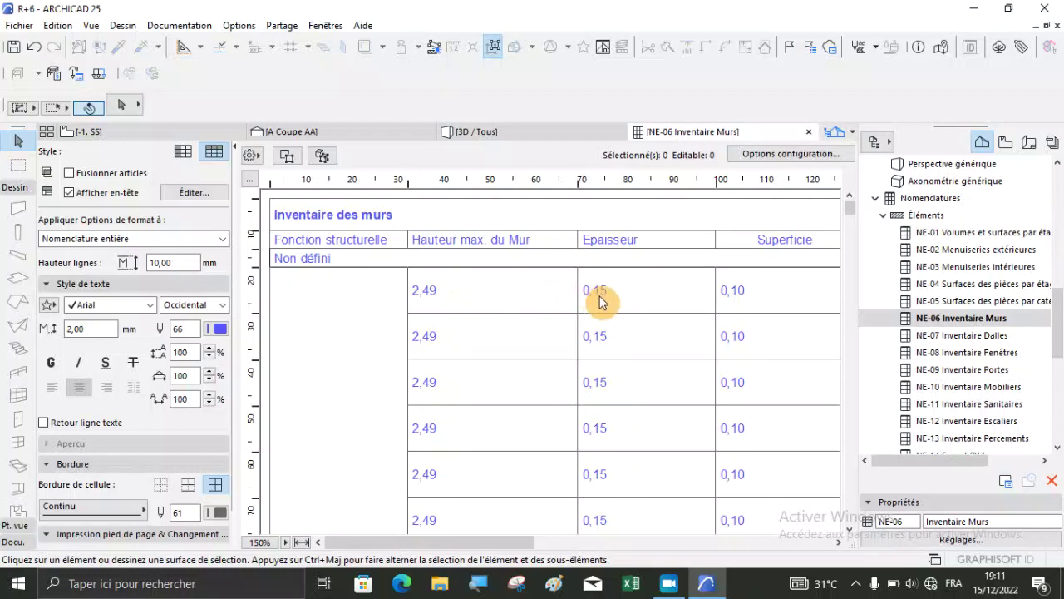
pyautogui.moveTo(460, 545); pyautogui.dragTo(534, 545)
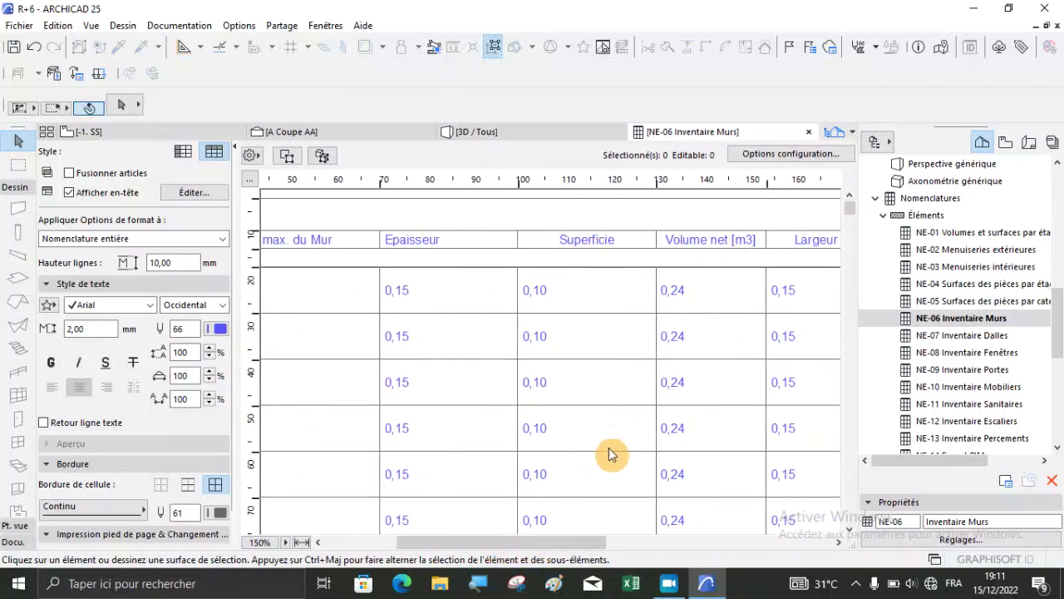
pyautogui.moveTo(550, 548); pyautogui.dragTo(637, 545)
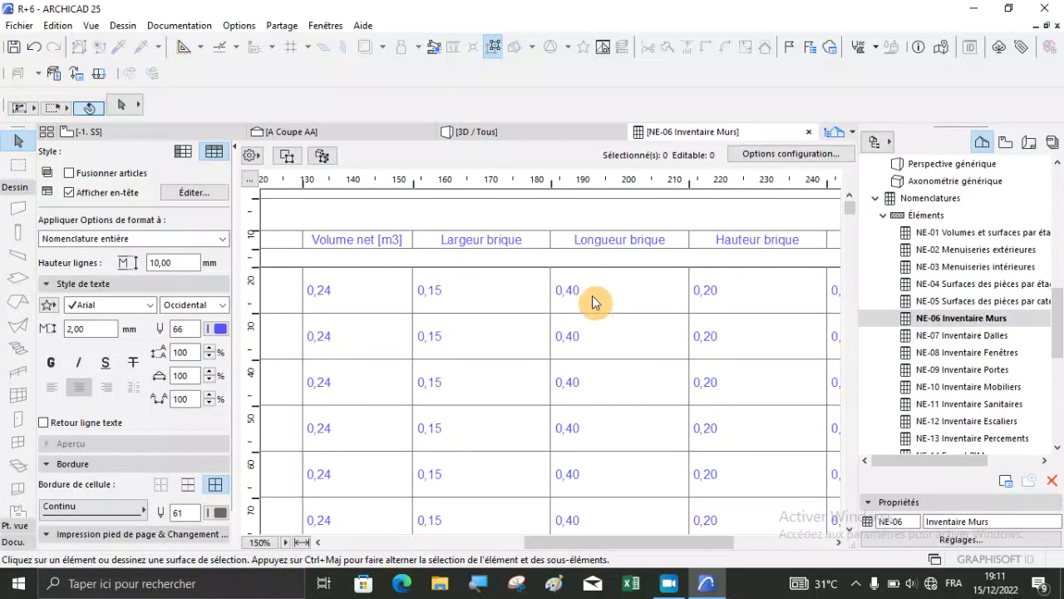
pyautogui.moveTo(621, 543); pyautogui.dragTo(682, 557)
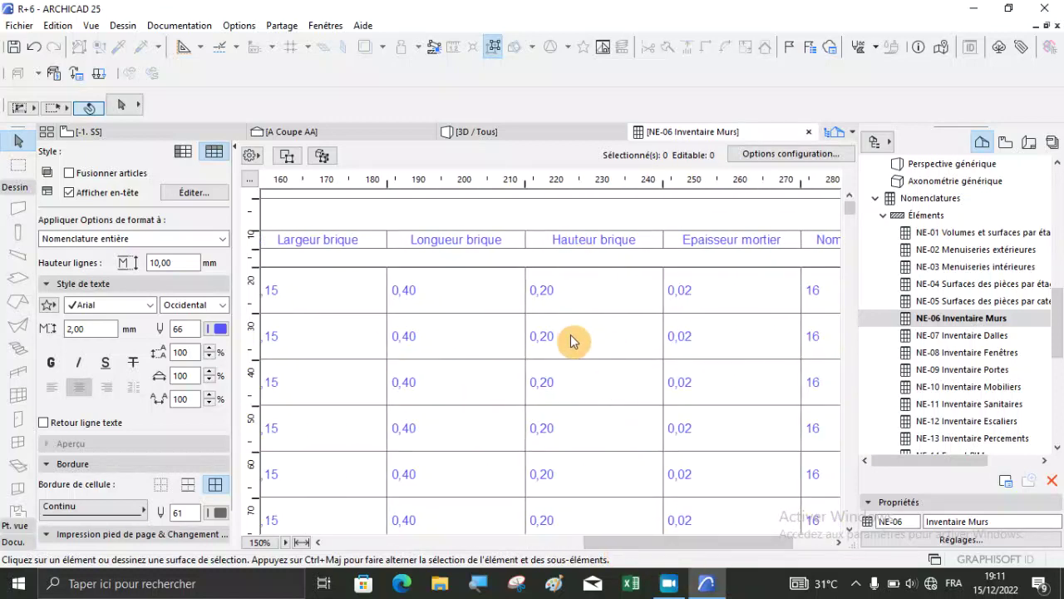
pyautogui.moveTo(686, 540); pyautogui.dragTo(724, 545)
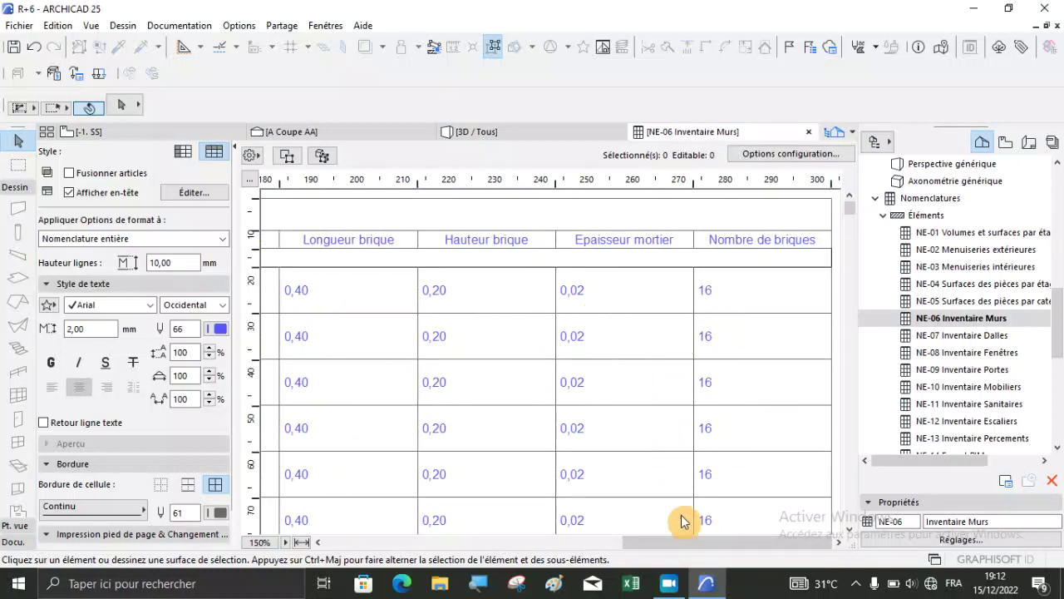
pyautogui.moveTo(681, 541); pyautogui.dragTo(835, 595)
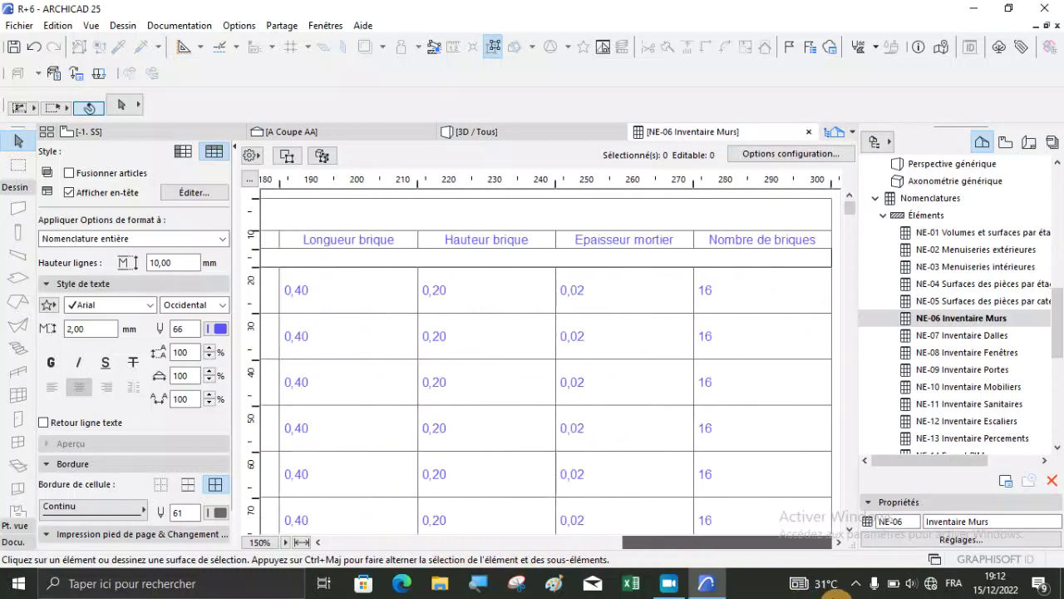
pyautogui.scroll(-15, 743, 387)
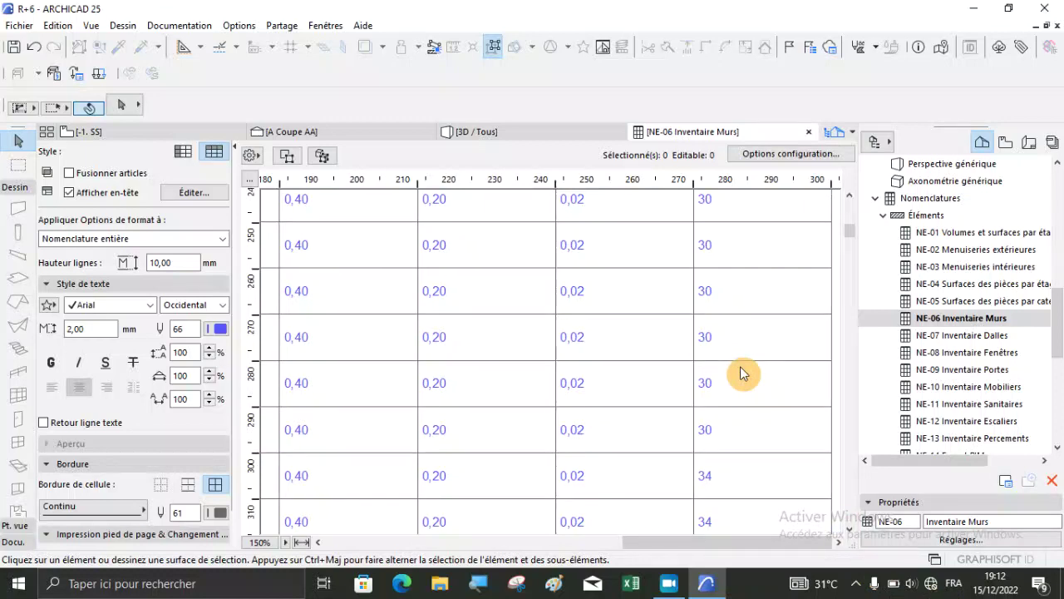
pyautogui.scroll(-20, 743, 374)
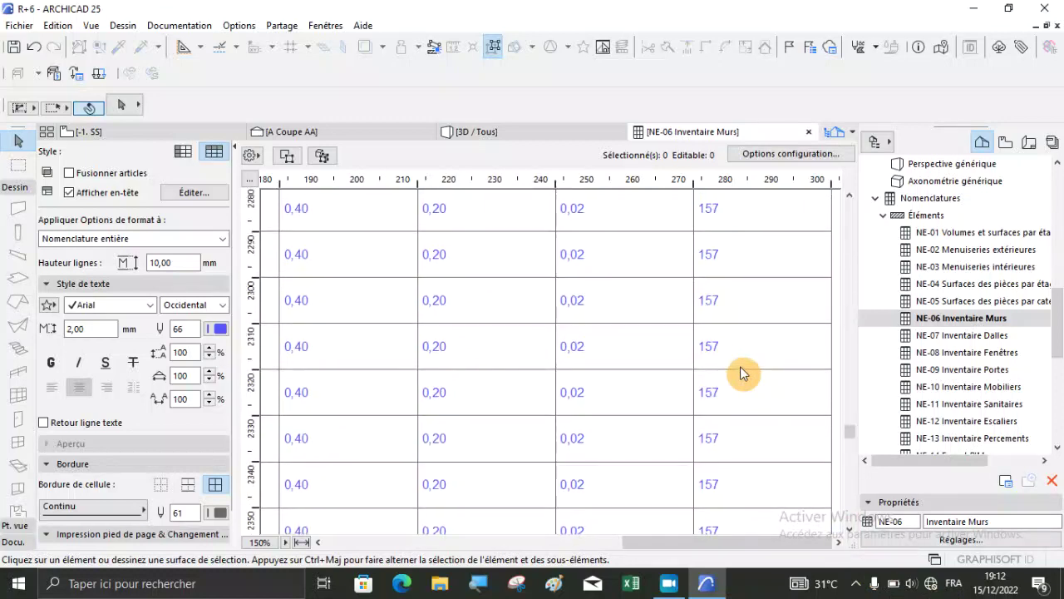
pyautogui.scroll(-16, 742, 373)
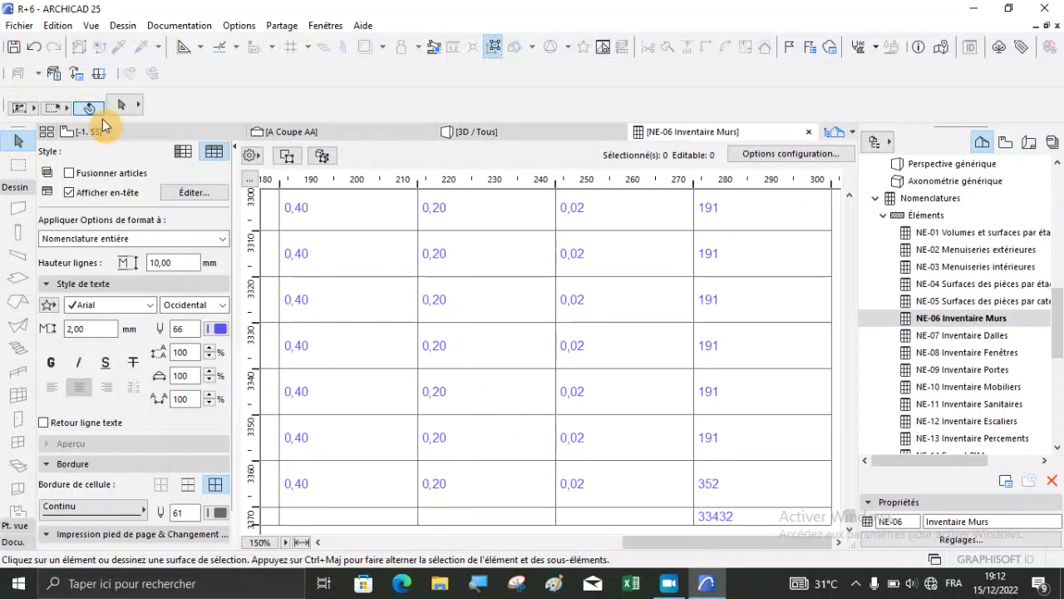
# Save the schedule to the Bureau folder as the Excel workbook NE-06 Inventaire Murs.xlsx
pyautogui.click(26, 30)
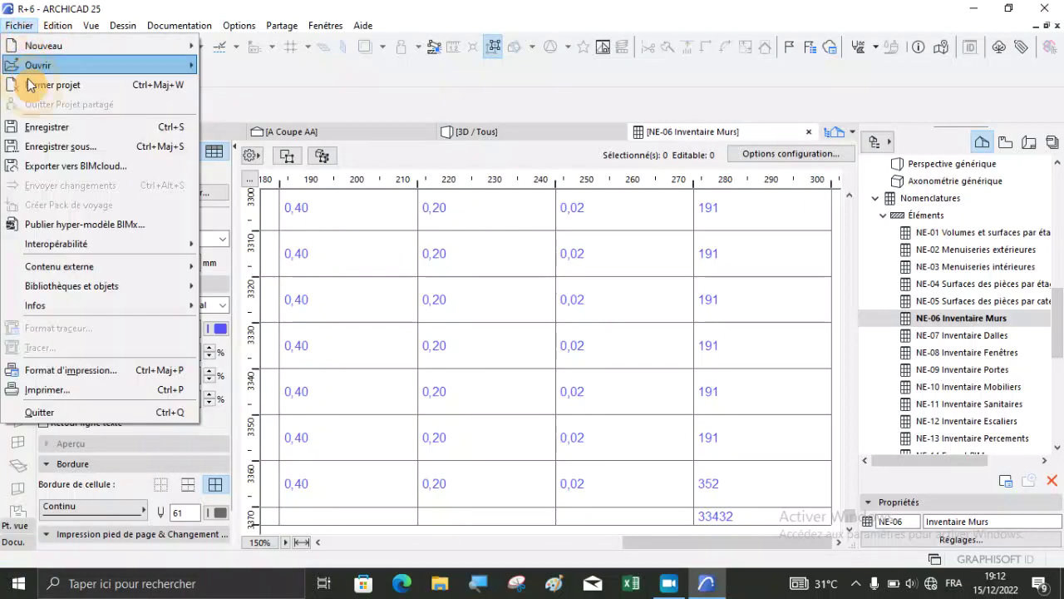
pyautogui.click(52, 155)
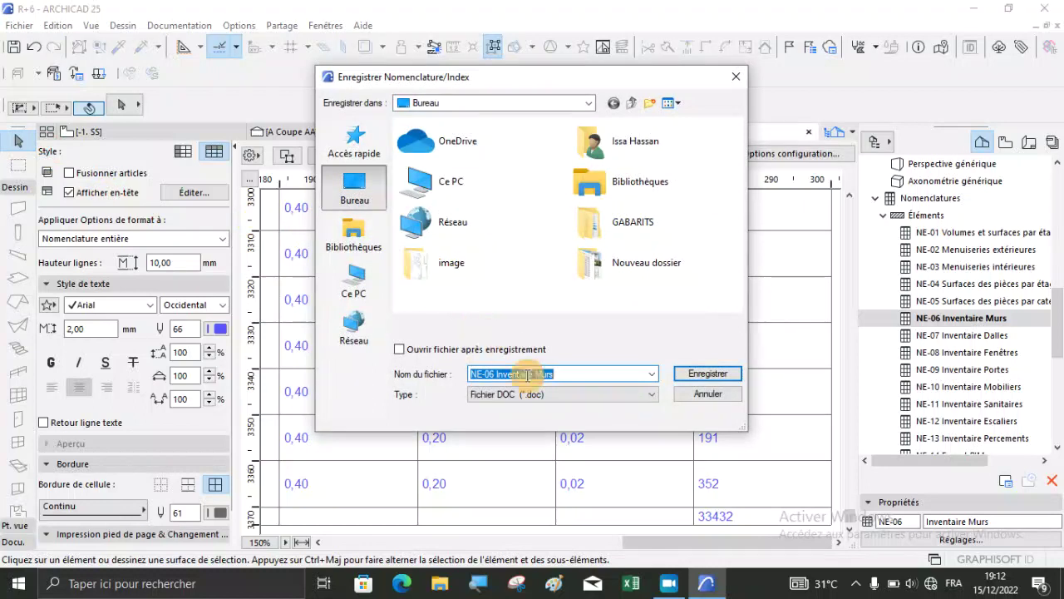
pyautogui.click(523, 401)
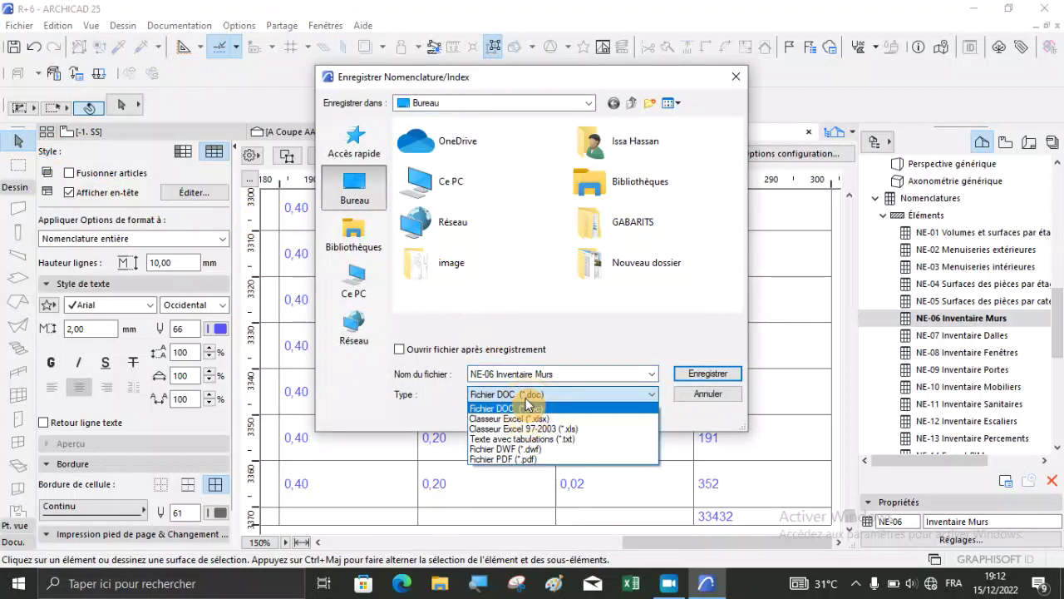
pyautogui.click(519, 418)
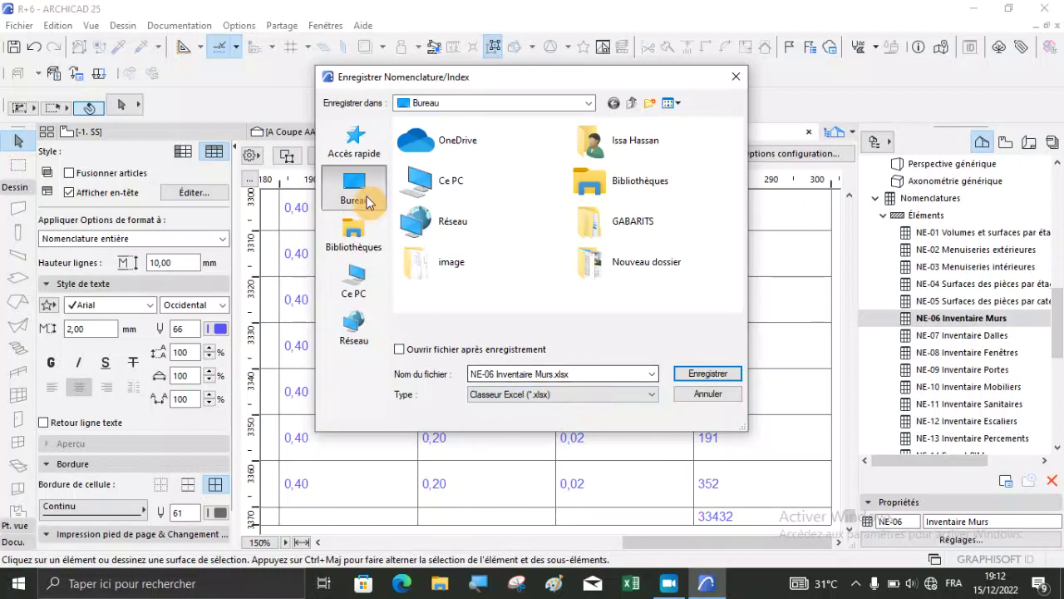
pyautogui.click(699, 373)
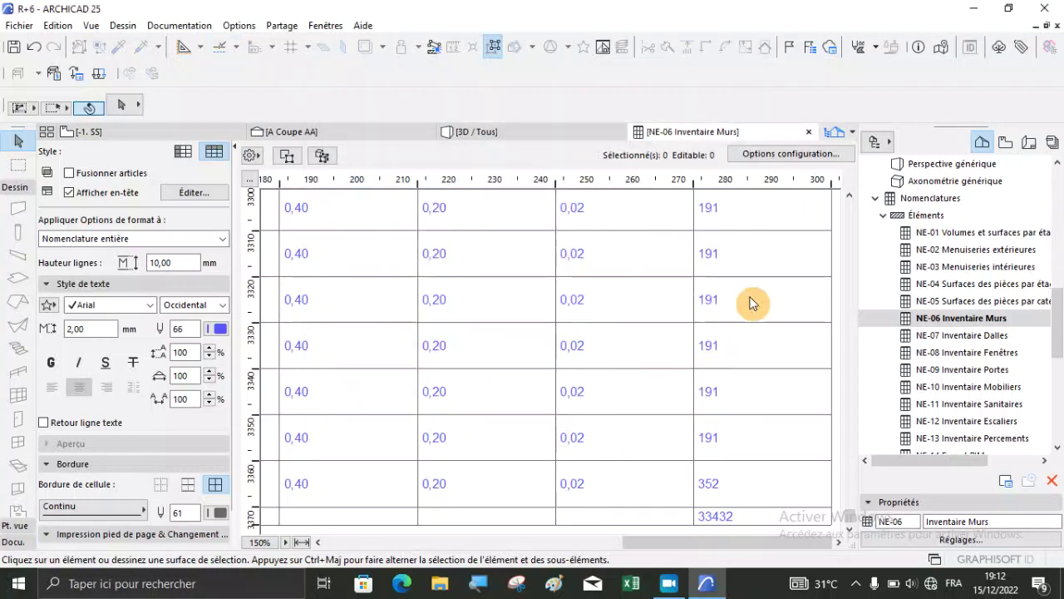
# Switch to the desktop and open the exported NE-06 Inventaire Murs.xlsx workbook in Excel
pyautogui.click(972, 9)
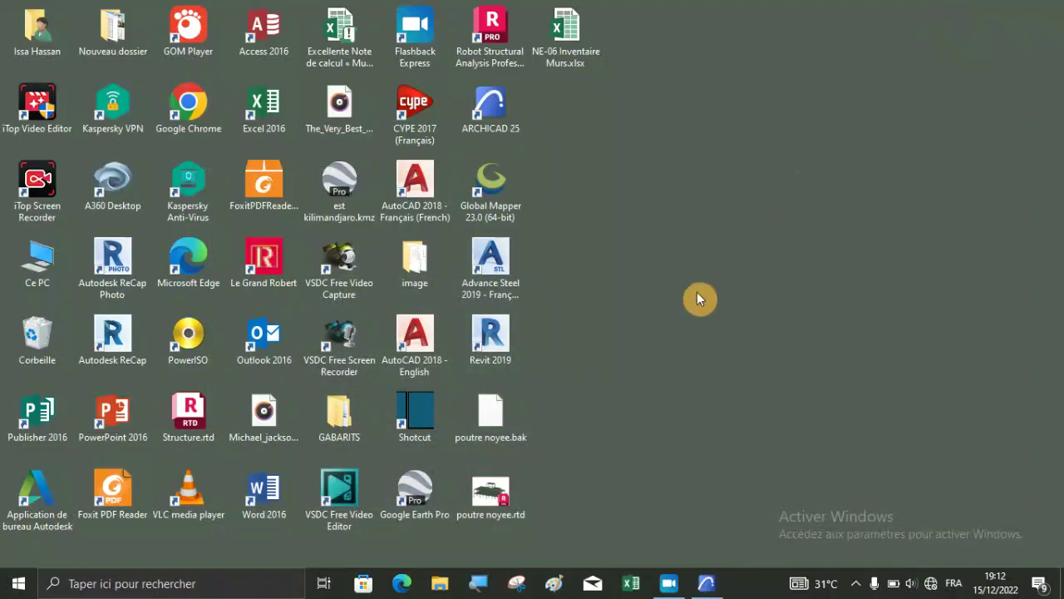
pyautogui.doubleClick(566, 52)
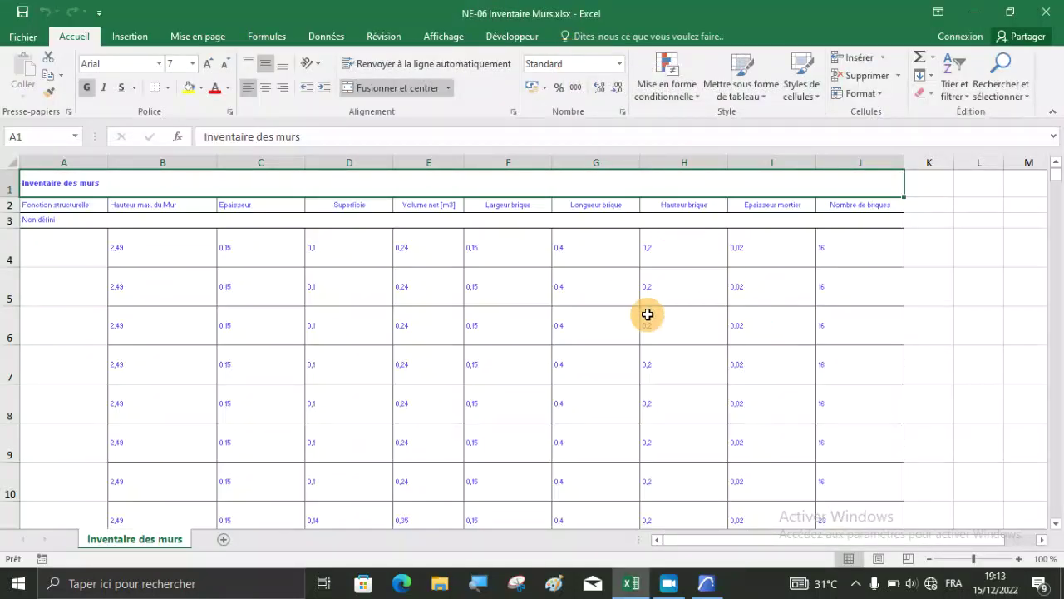
# Set the font size of the whole Inventaire des murs table to 14 and fit column J to its Nombre de briques heading
pyautogui.moveTo(57, 180); pyautogui.dragTo(274, 366)
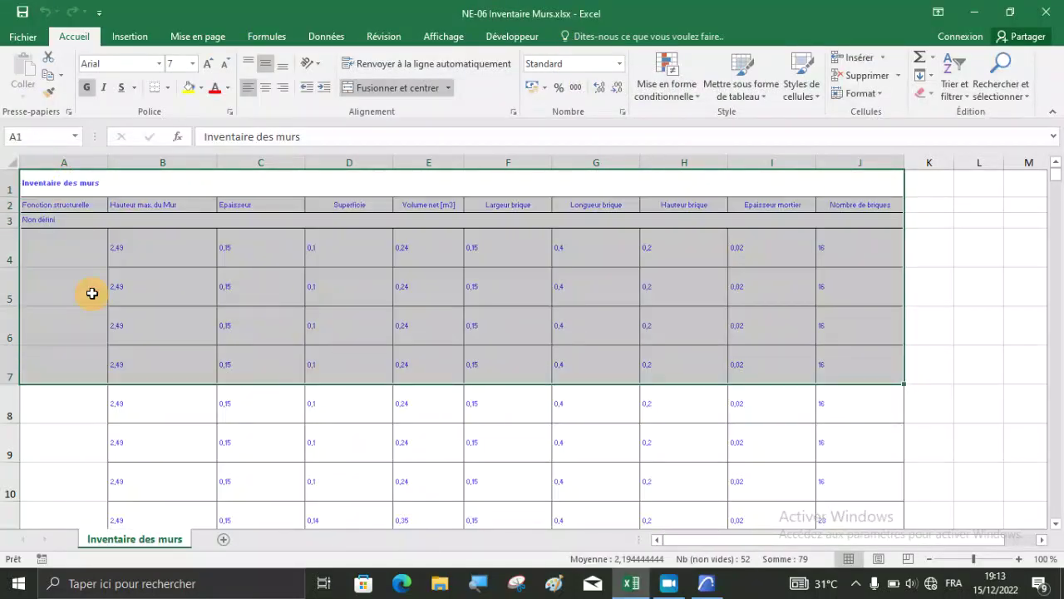
pyautogui.hotkey('ctrl', 'shift', 'End')
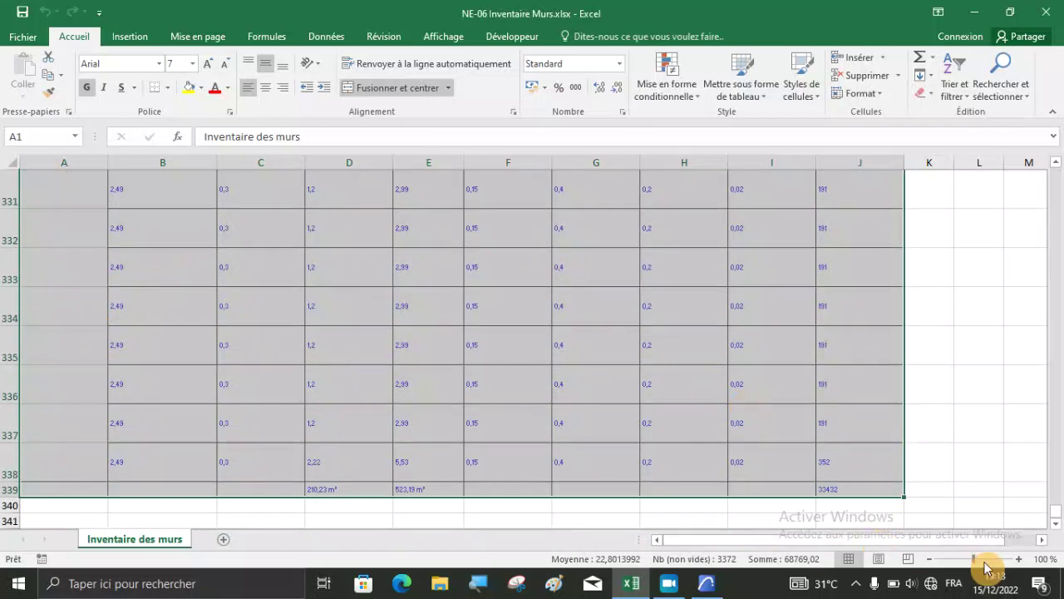
pyautogui.click(193, 65)
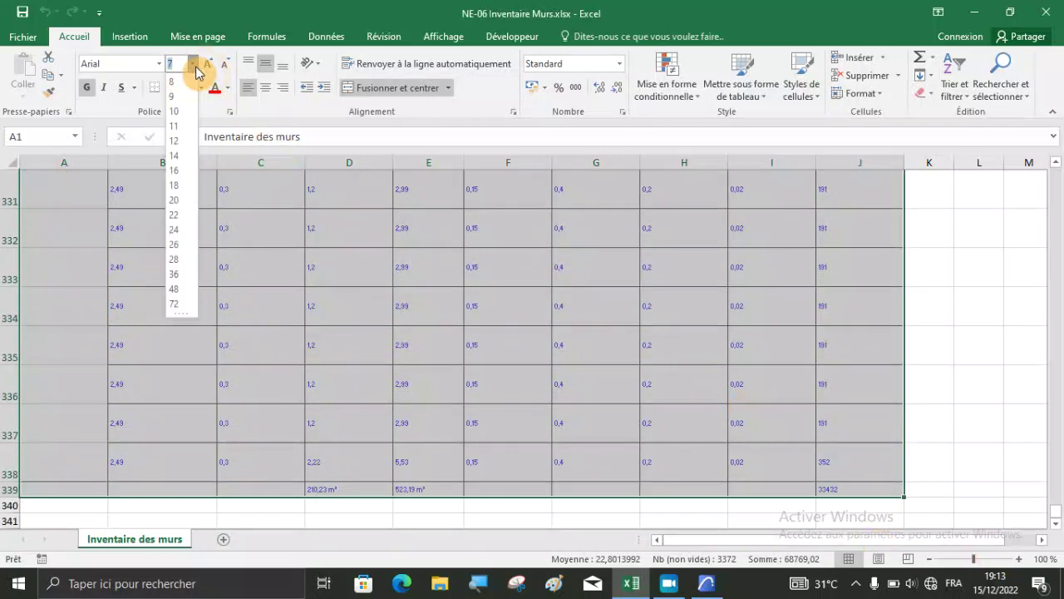
pyautogui.click(175, 165)
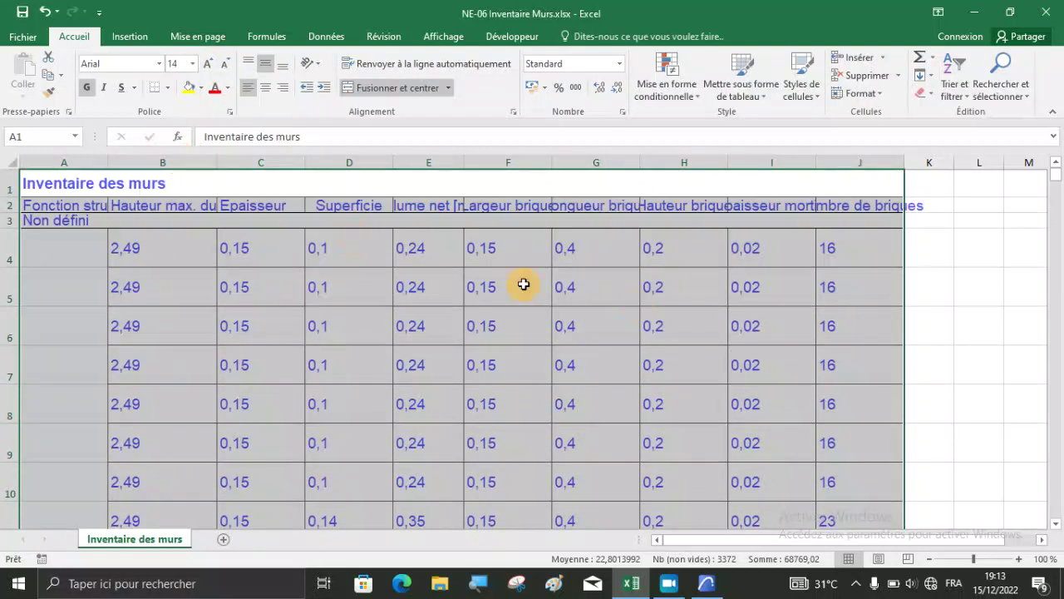
pyautogui.scroll(-2, 974, 388)
pyautogui.click(971, 382)
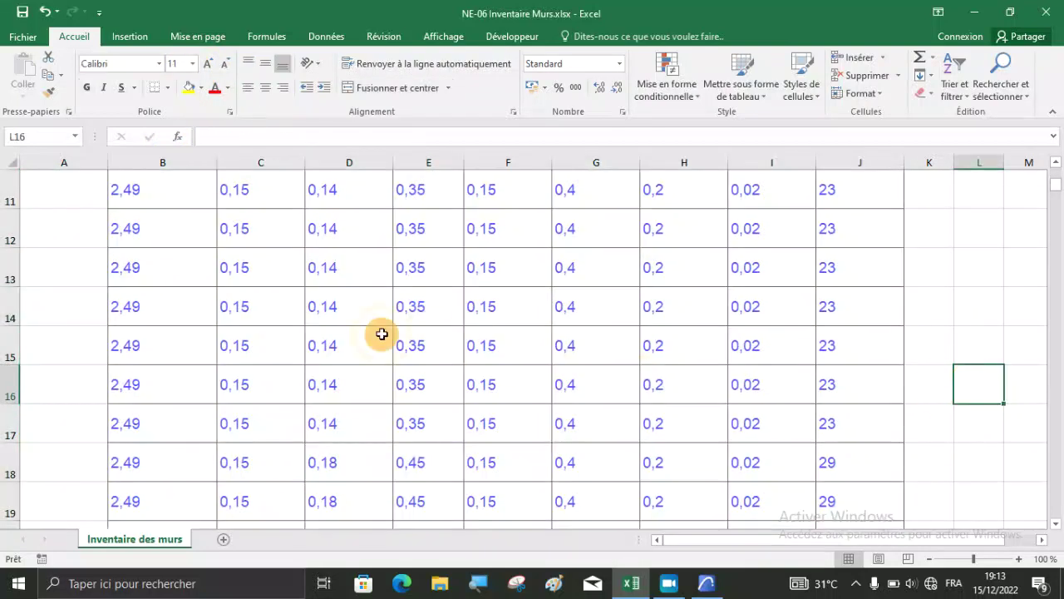
pyautogui.scroll(3, 311, 321)
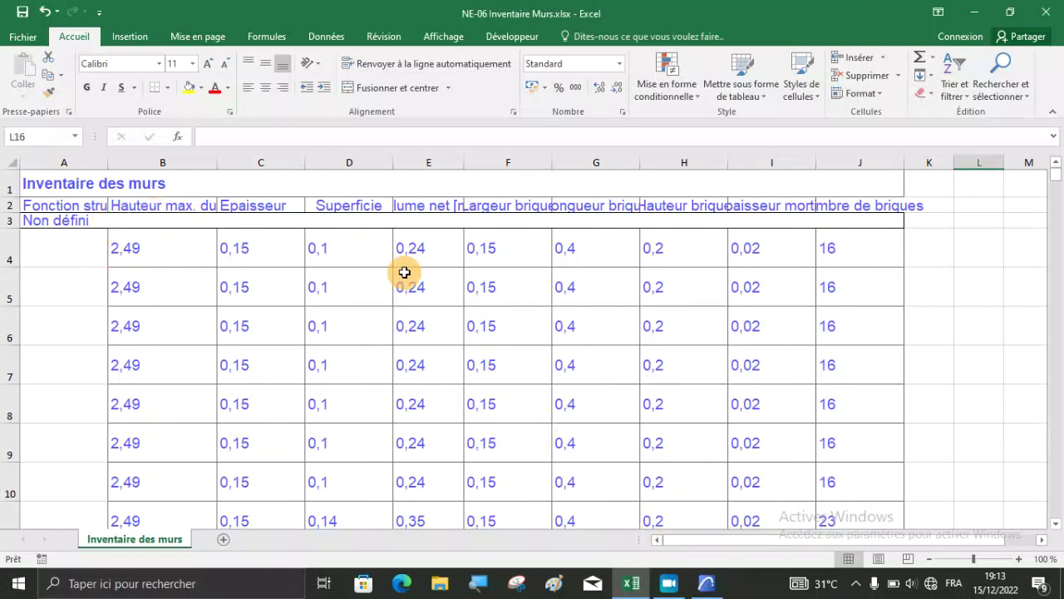
pyautogui.doubleClick(903, 161)
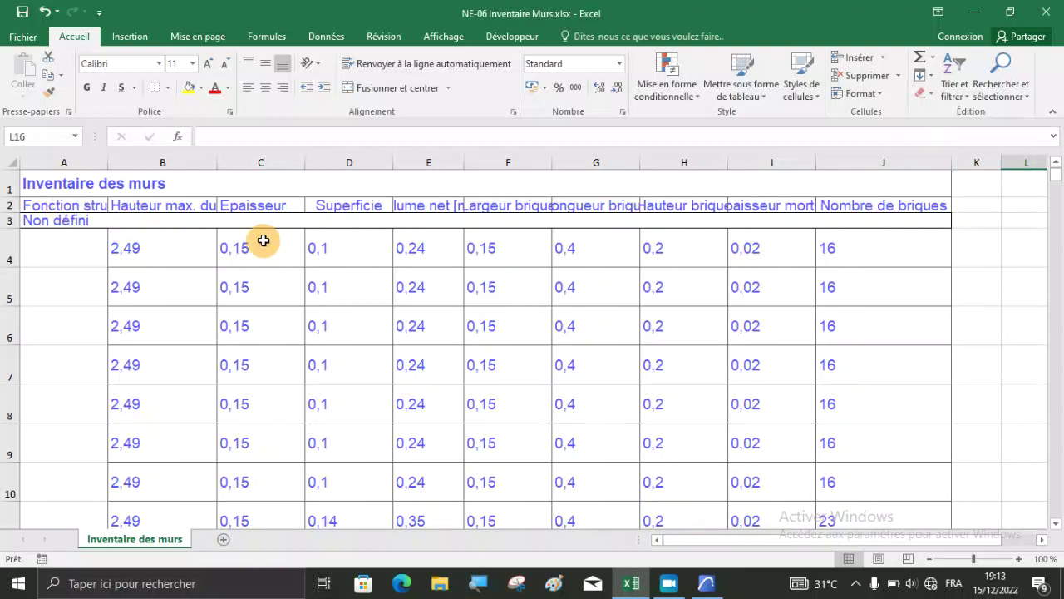
# Examine the wall rows down to the totals row, checking the Nombre de briques values
pyautogui.scroll(-11, 818, 247)
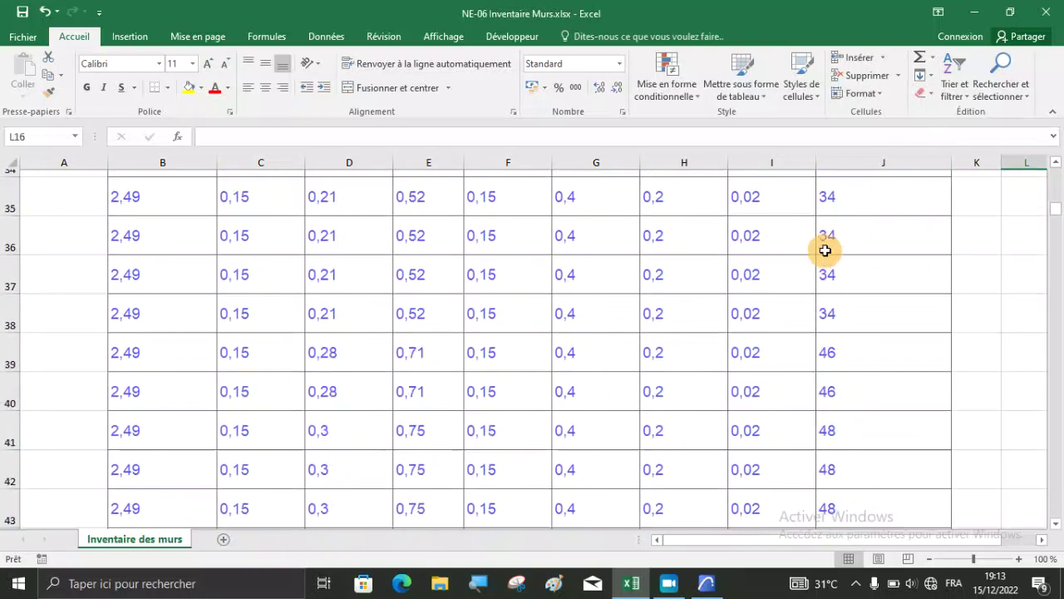
pyautogui.scroll(-10, 825, 250)
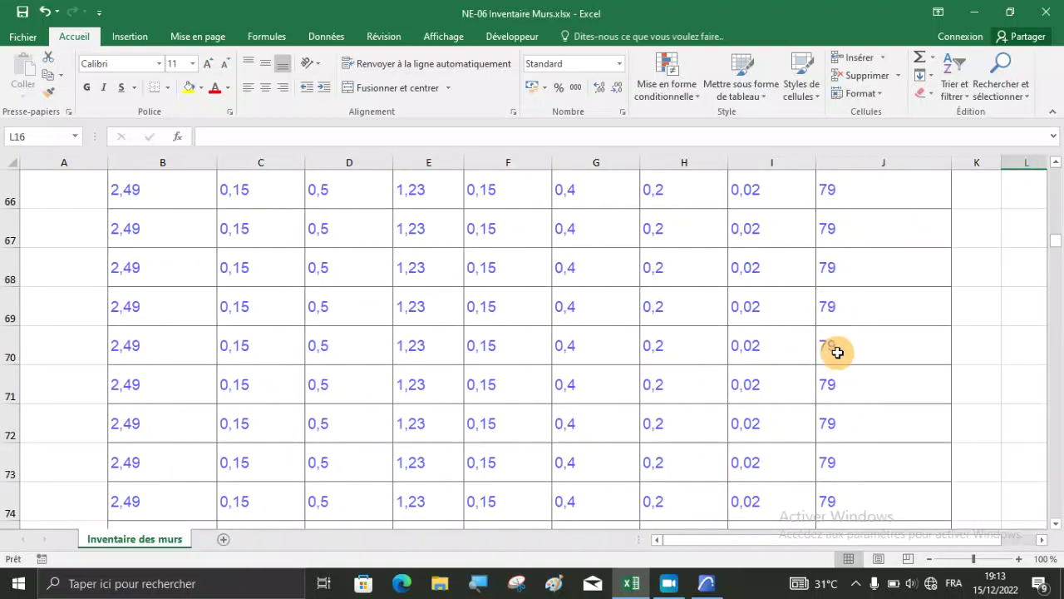
pyautogui.scroll(-15, 837, 353)
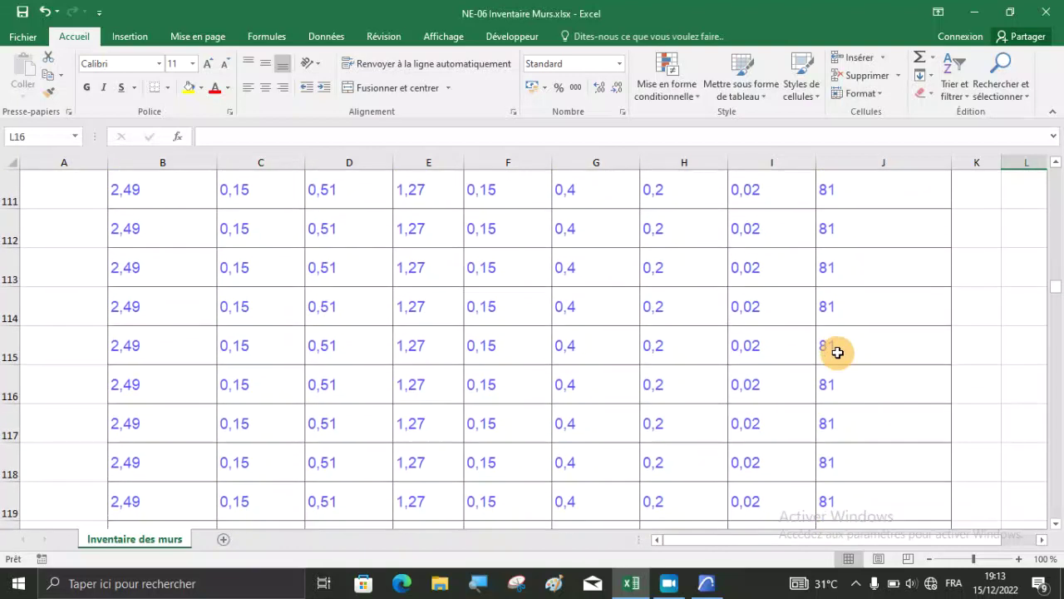
pyautogui.scroll(-8, 838, 352)
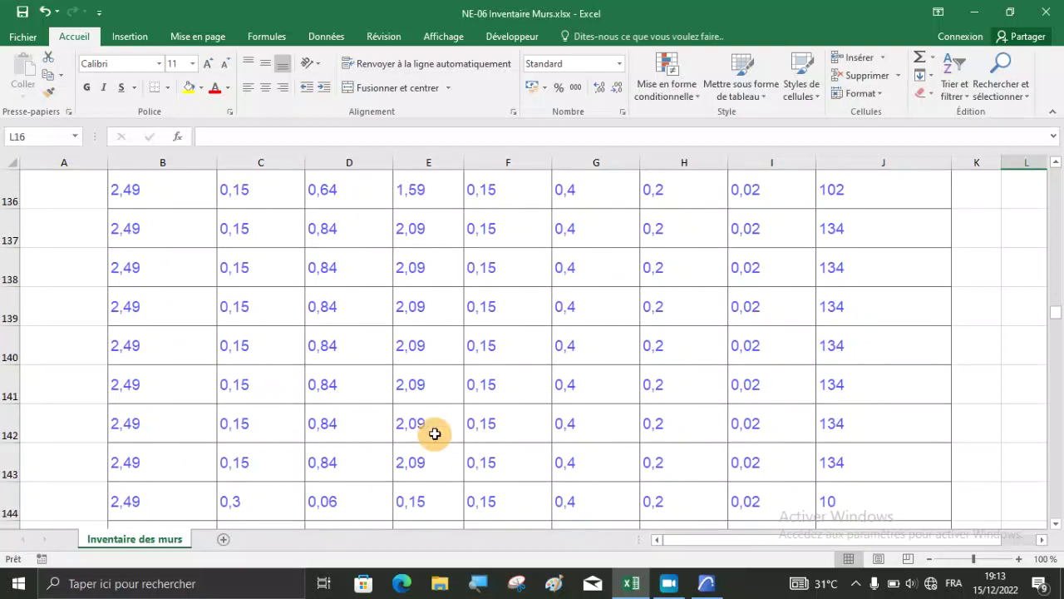
pyautogui.scroll(-7, 818, 345)
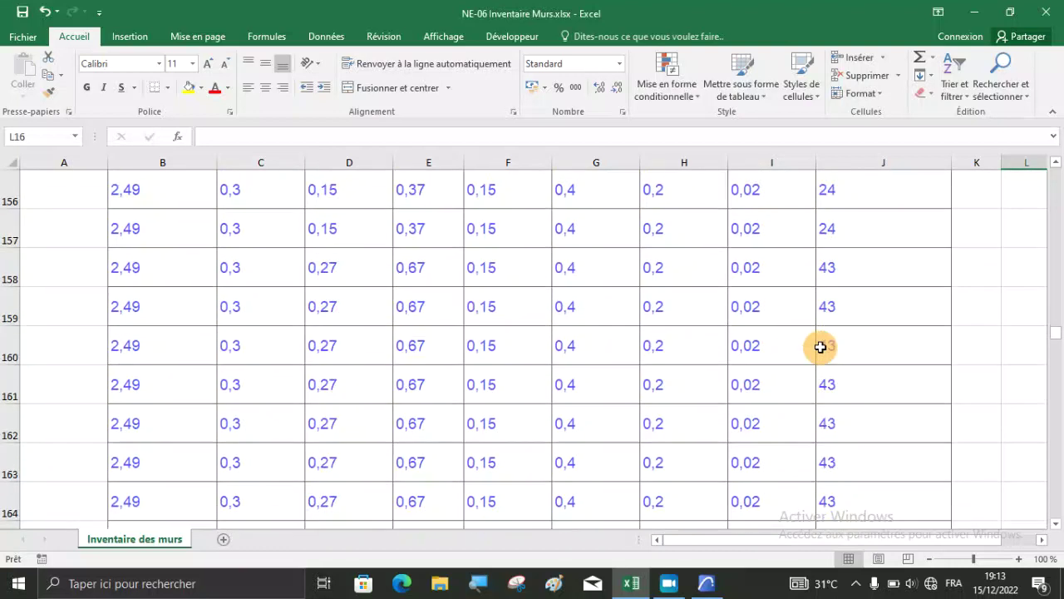
pyautogui.scroll(-20, 821, 346)
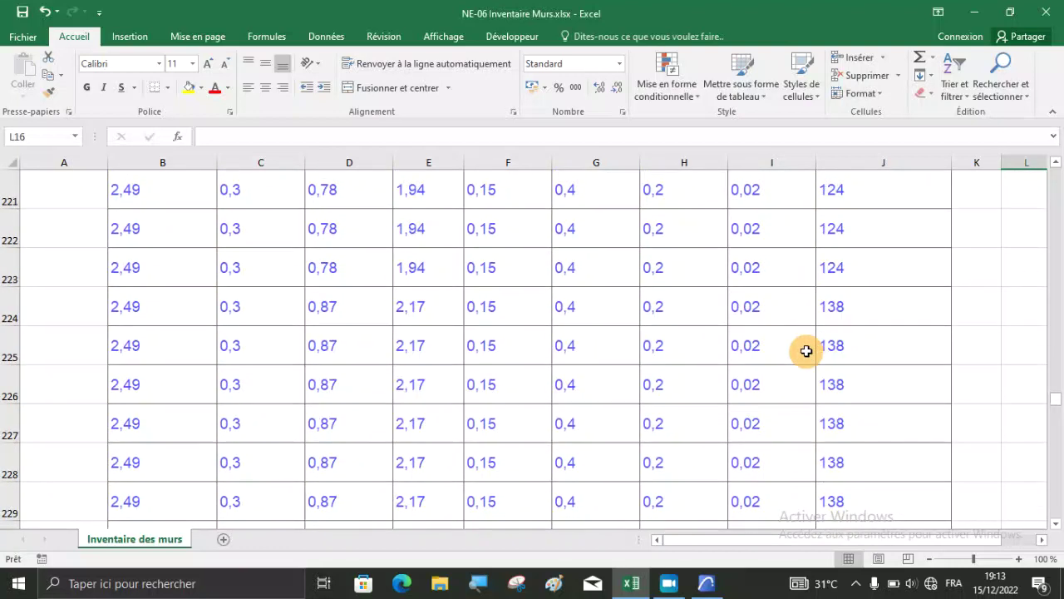
pyautogui.scroll(-20, 807, 351)
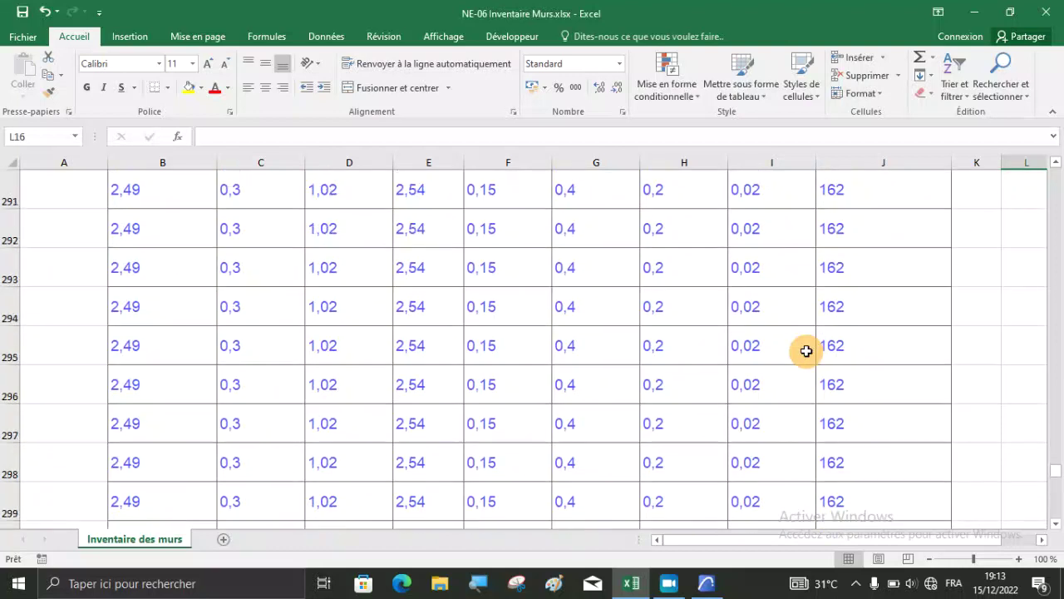
pyautogui.scroll(-18, 807, 351)
pyautogui.scroll(3, 790, 366)
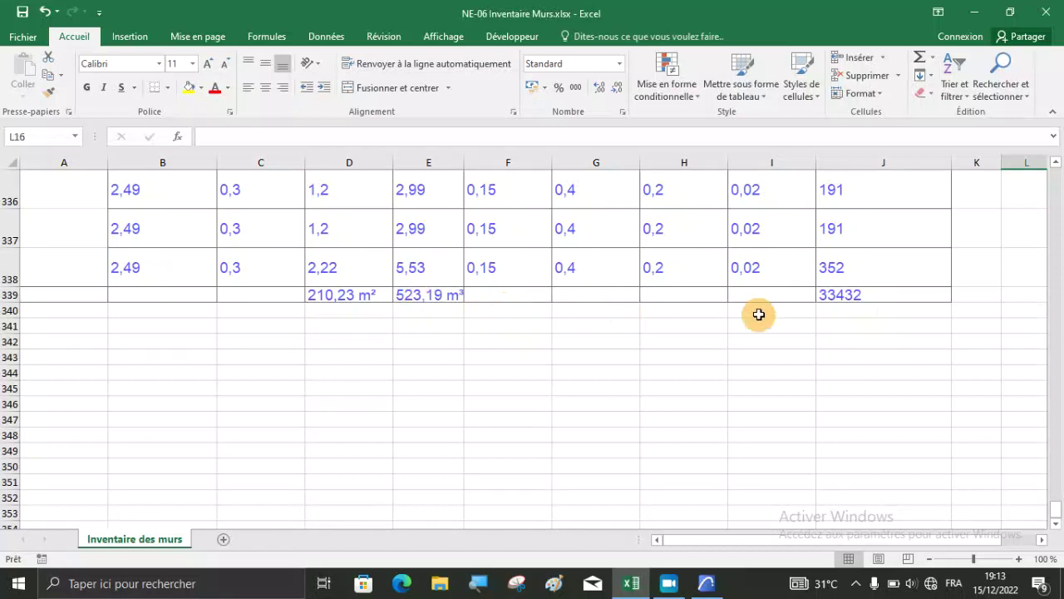
# Format the brick total in cell J339 as Nombre with 0 decimals
pyautogui.click(868, 299)
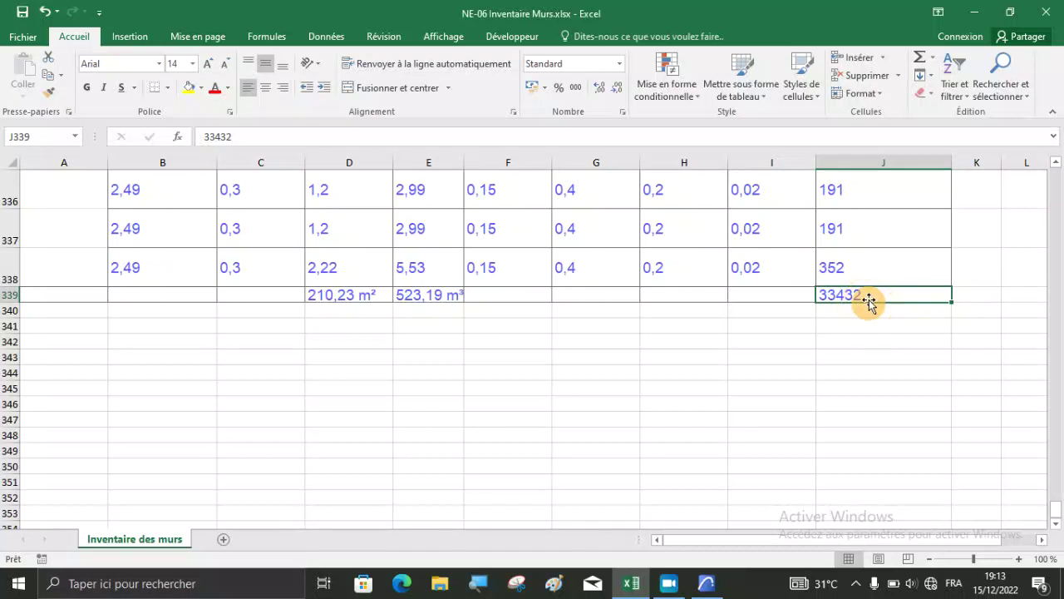
pyautogui.rightClick(879, 294)
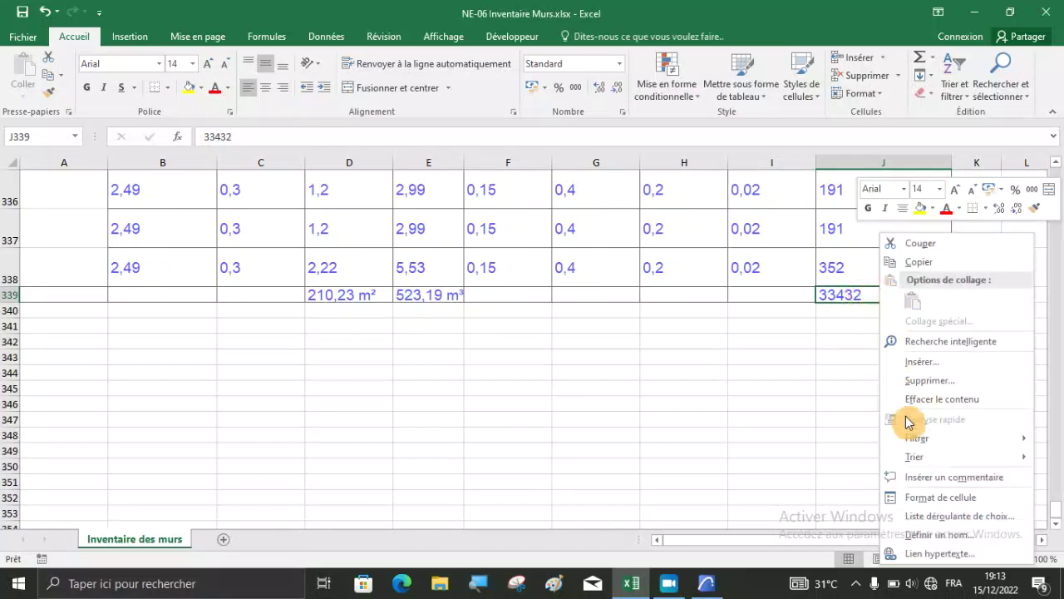
pyautogui.click(911, 499)
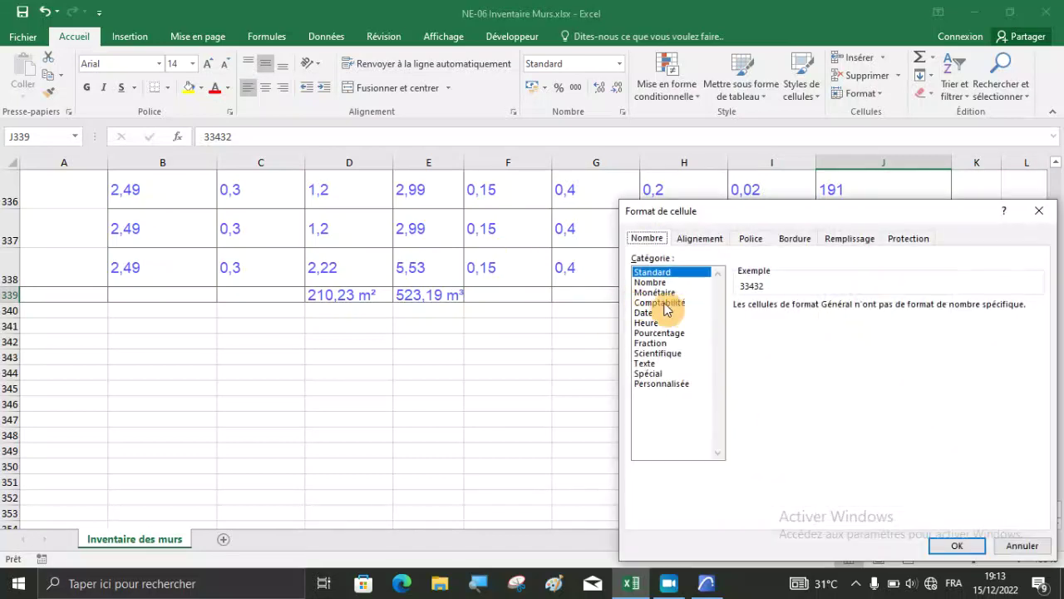
pyautogui.click(651, 283)
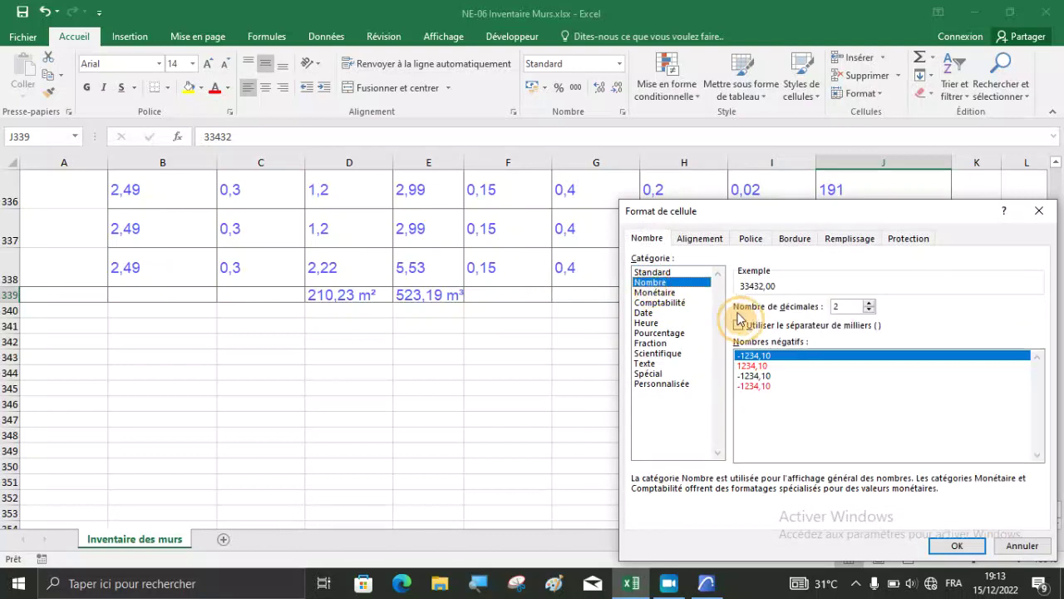
pyautogui.click(869, 310)
pyautogui.click(869, 311)
pyautogui.click(956, 545)
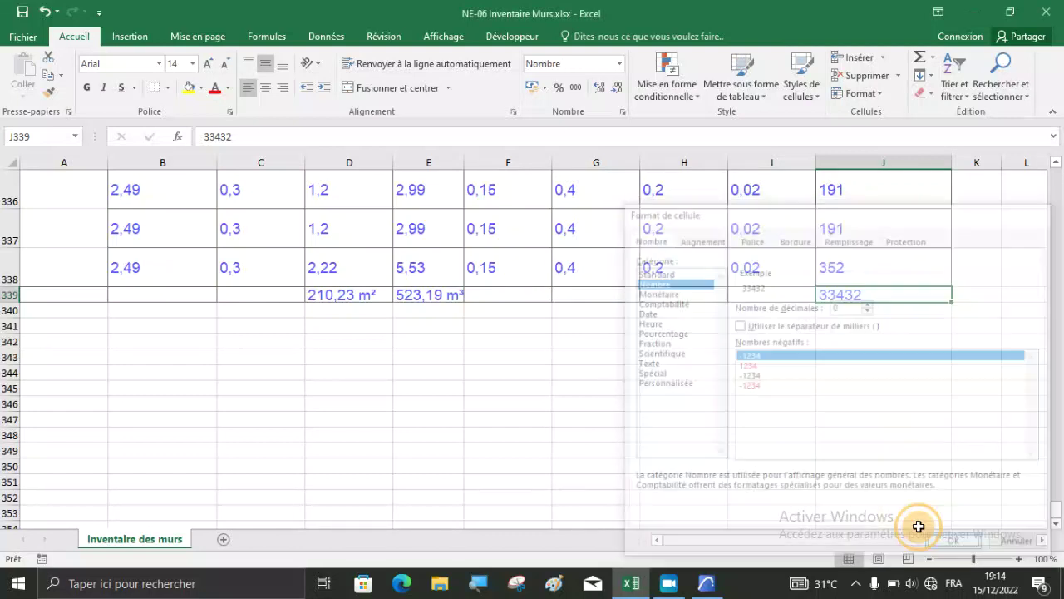
pyautogui.click(862, 374)
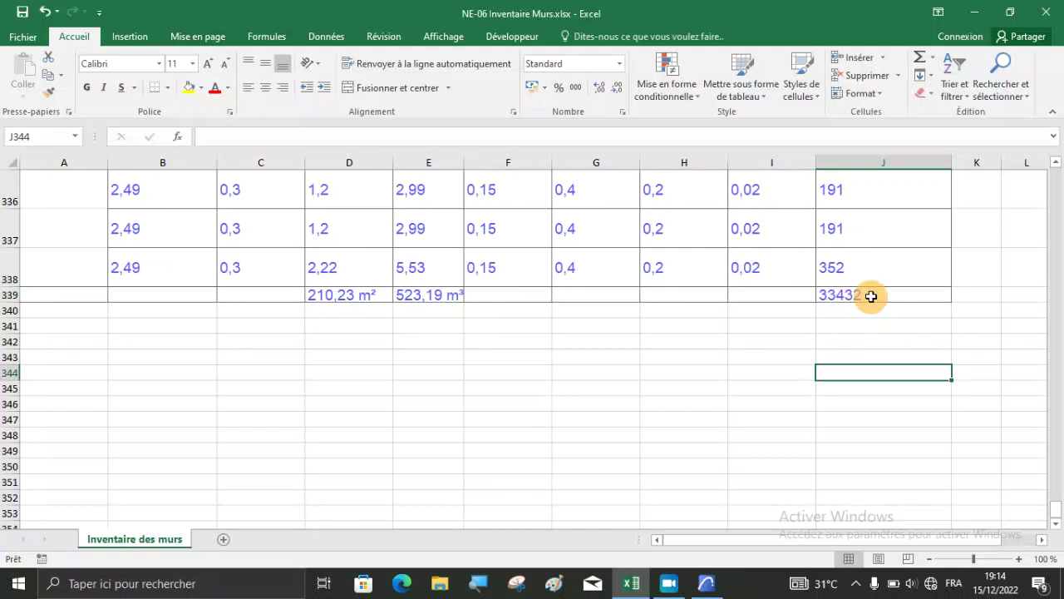
# Review the wall rows above the totals and recheck the total number of bricks in row 339
pyautogui.scroll(15, 871, 296)
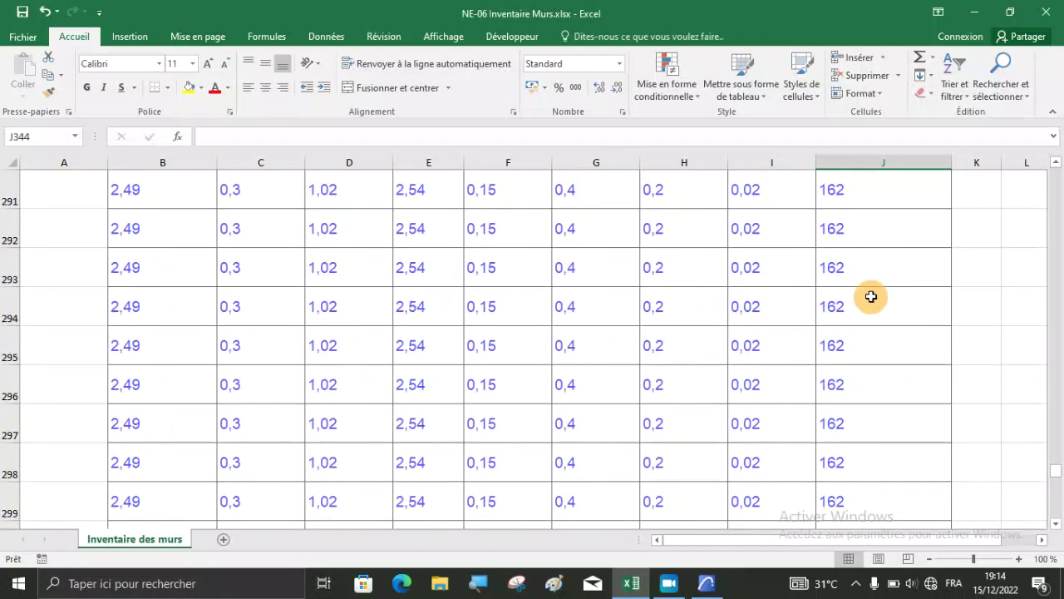
pyautogui.scroll(20, 871, 296)
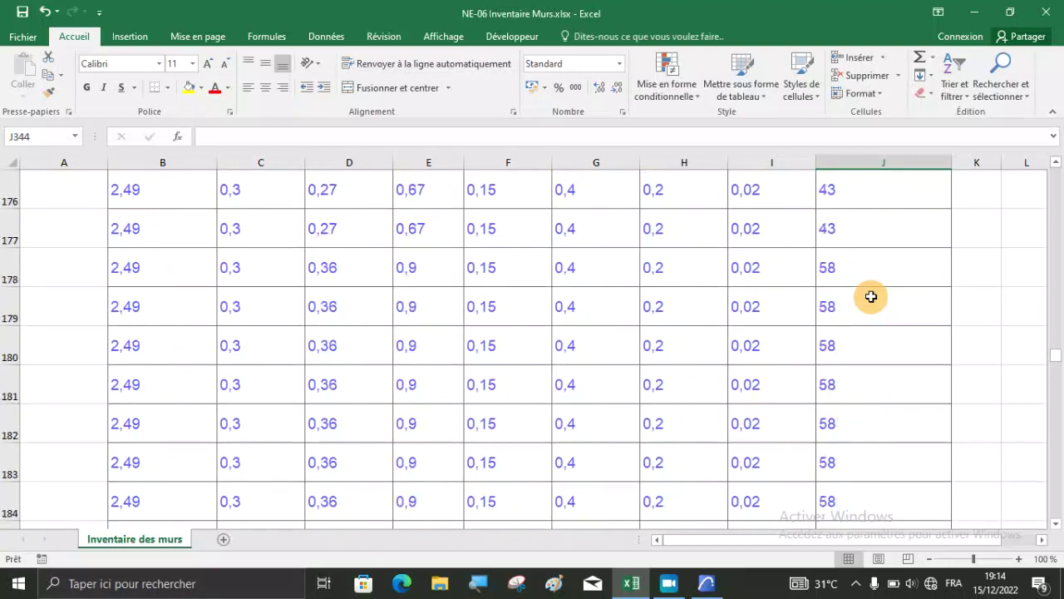
pyautogui.scroll(10, 870, 296)
pyautogui.scroll(-20, 871, 296)
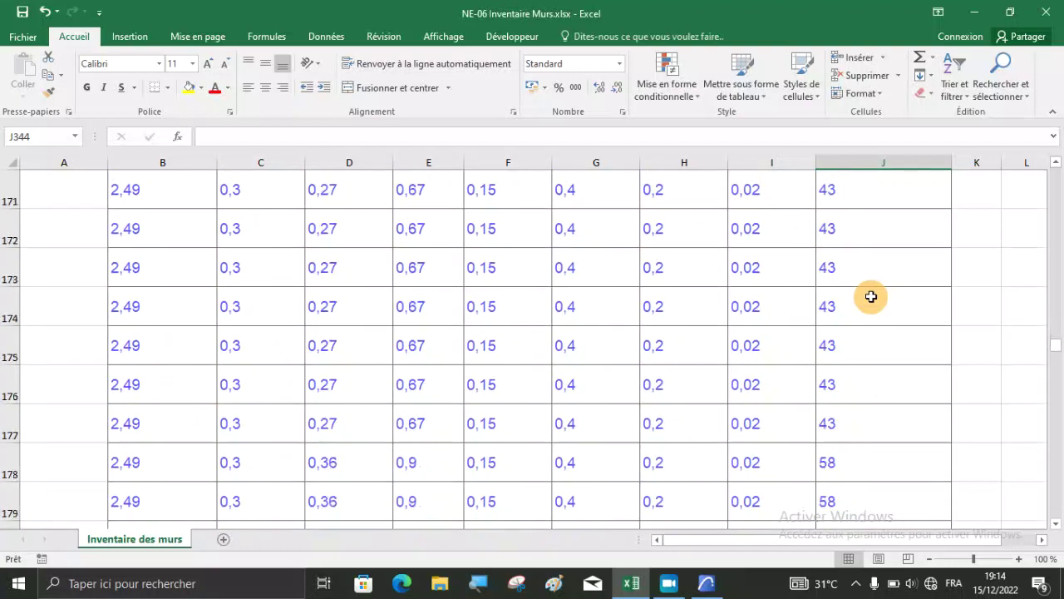
pyautogui.scroll(-20, 871, 296)
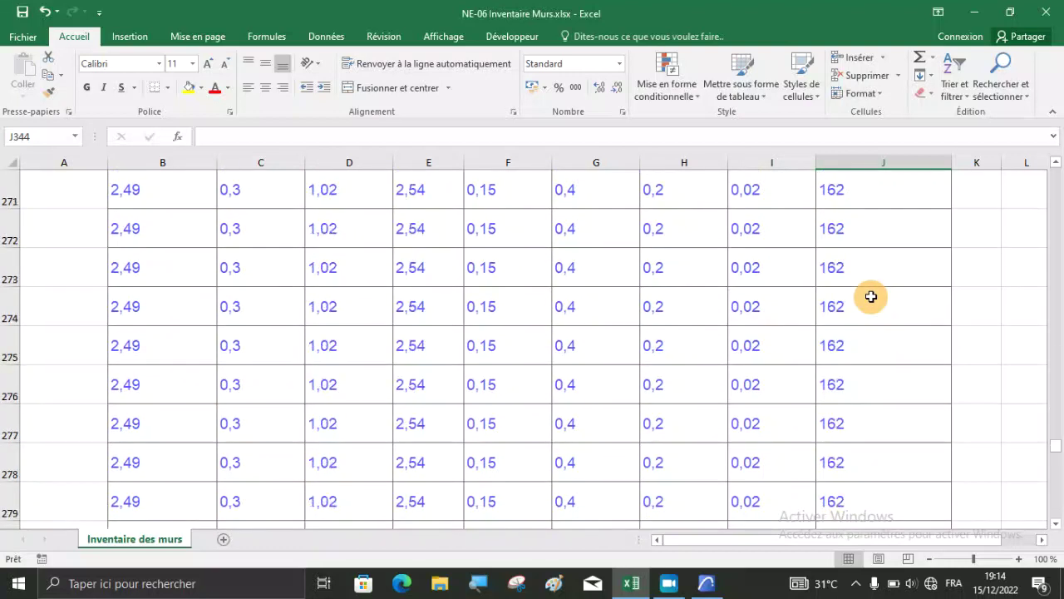
pyautogui.scroll(-20, 870, 296)
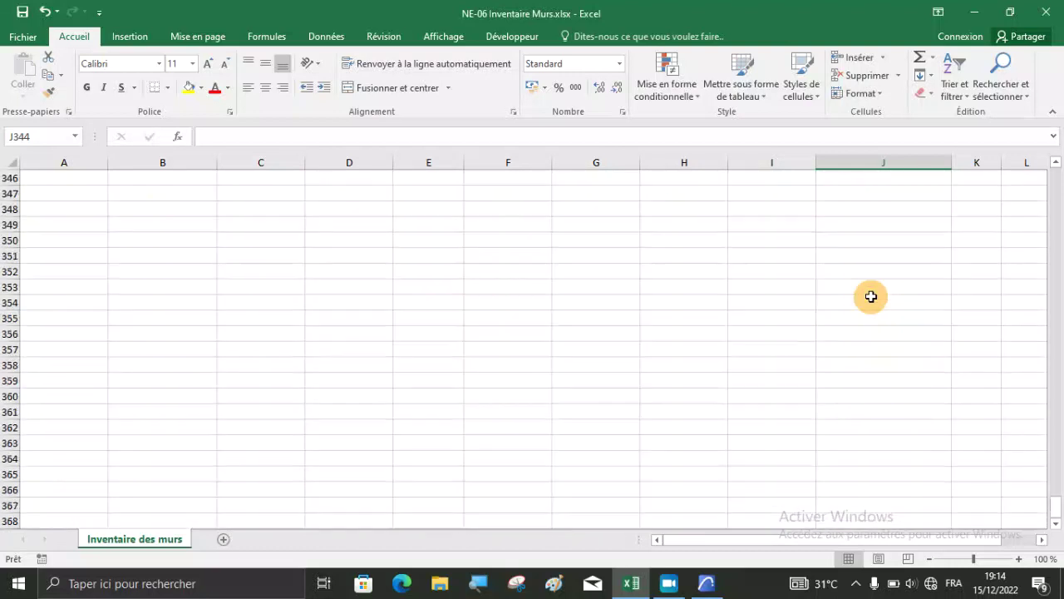
pyautogui.scroll(5, 870, 296)
pyautogui.scroll(-3, 871, 296)
pyautogui.scroll(3, 871, 296)
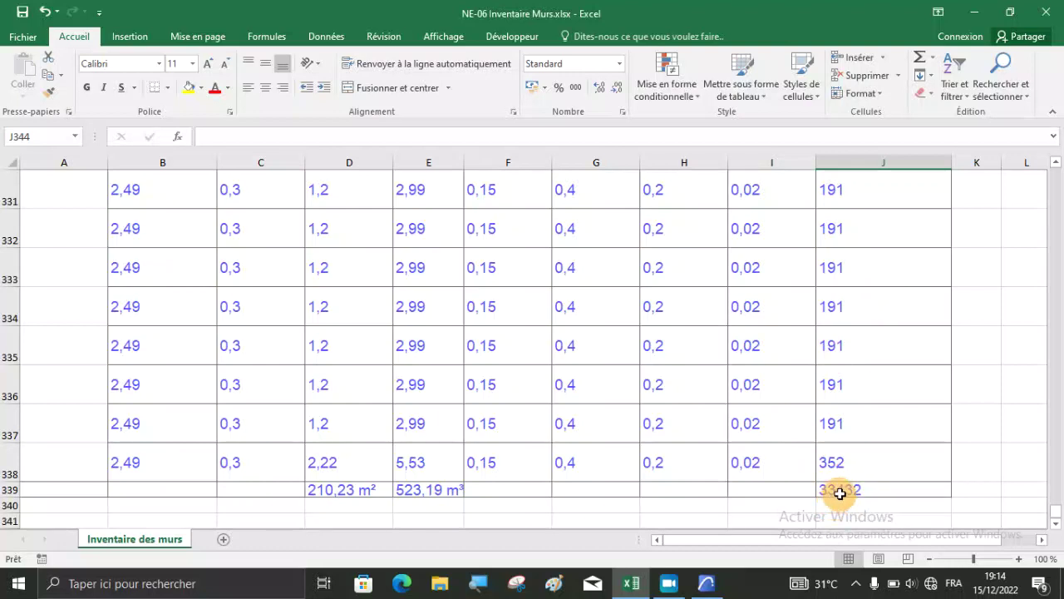
# Switch to ARCHICAD's 3D / Tous view, deselect the wall and examine the whole building
pyautogui.click(713, 581)
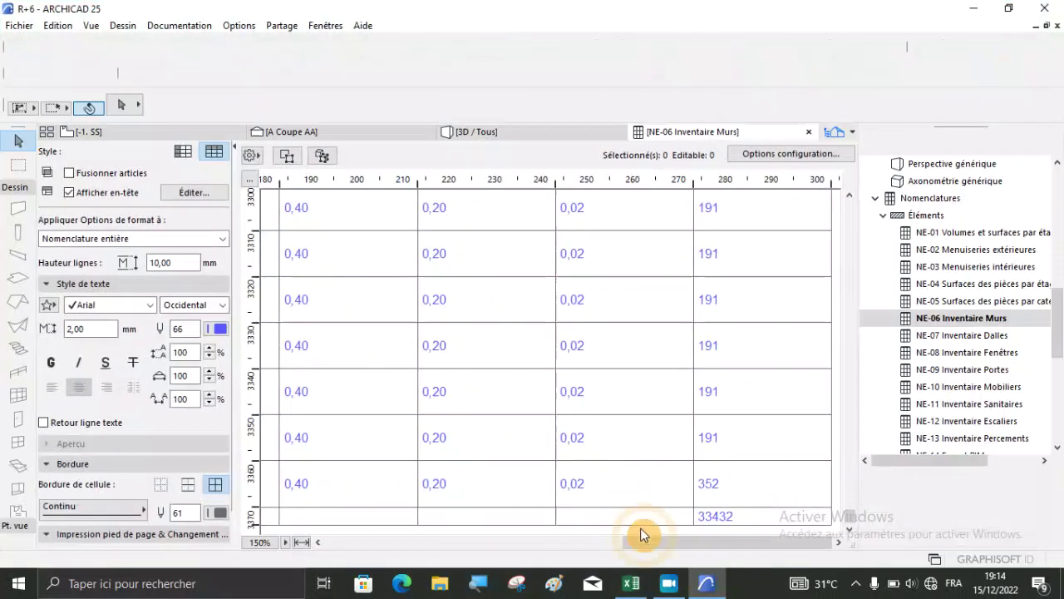
pyautogui.click(503, 133)
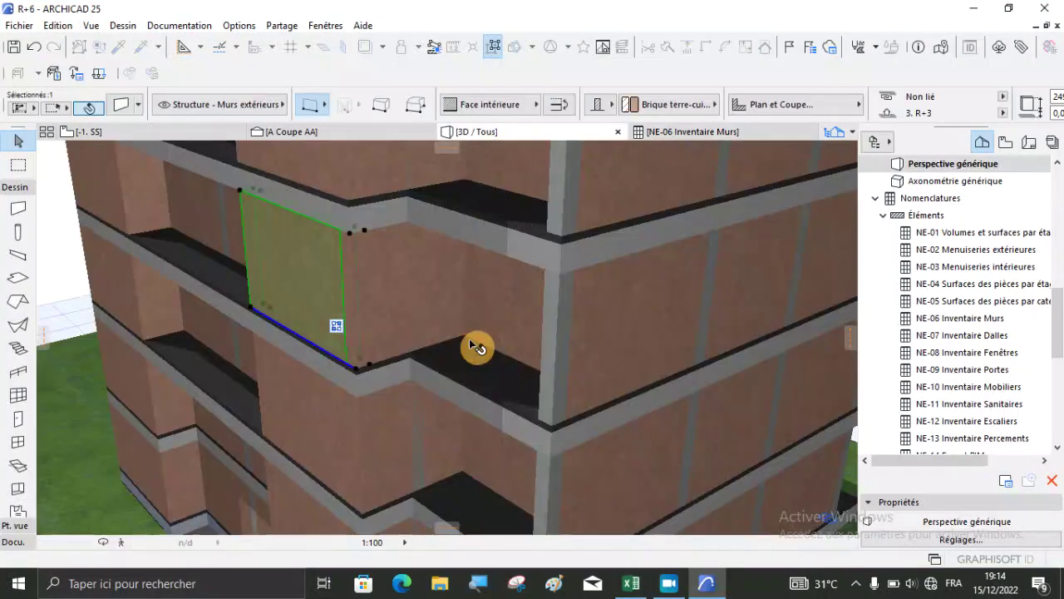
pyautogui.scroll(-10, 439, 414)
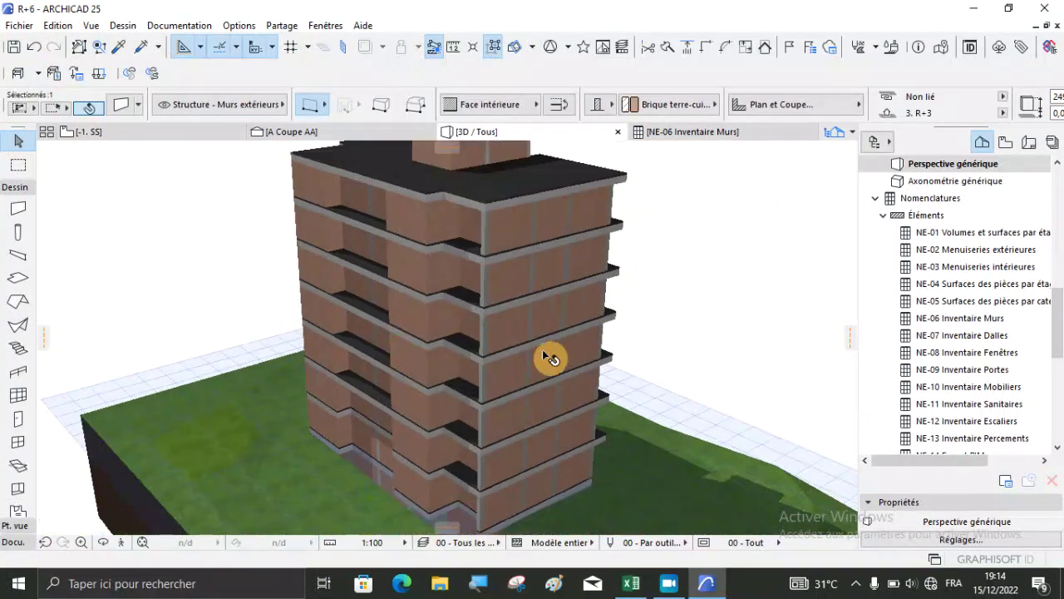
pyautogui.click(218, 231)
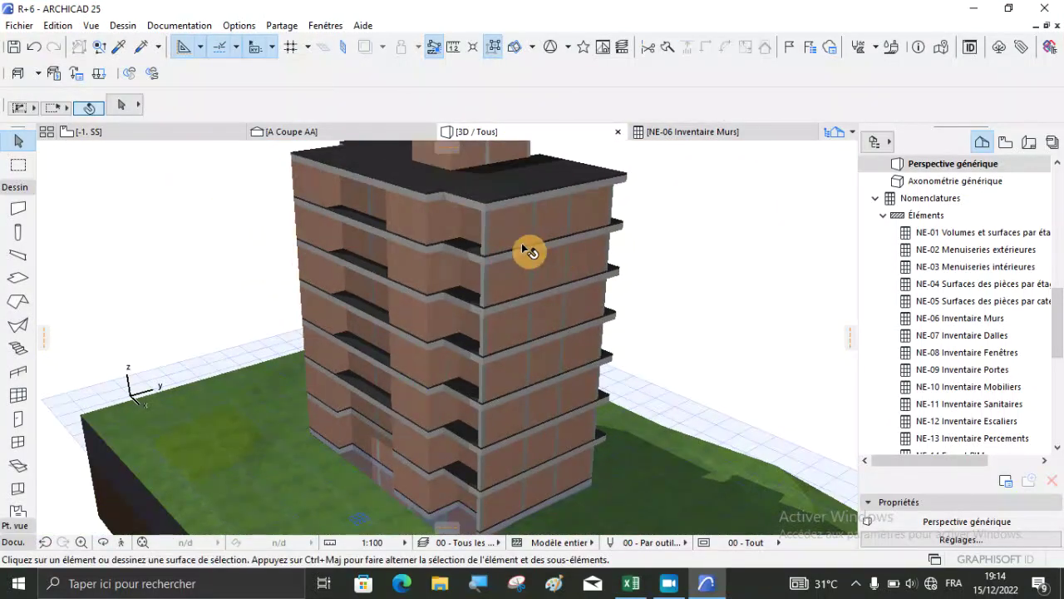
pyautogui.scroll(2, 517, 235)
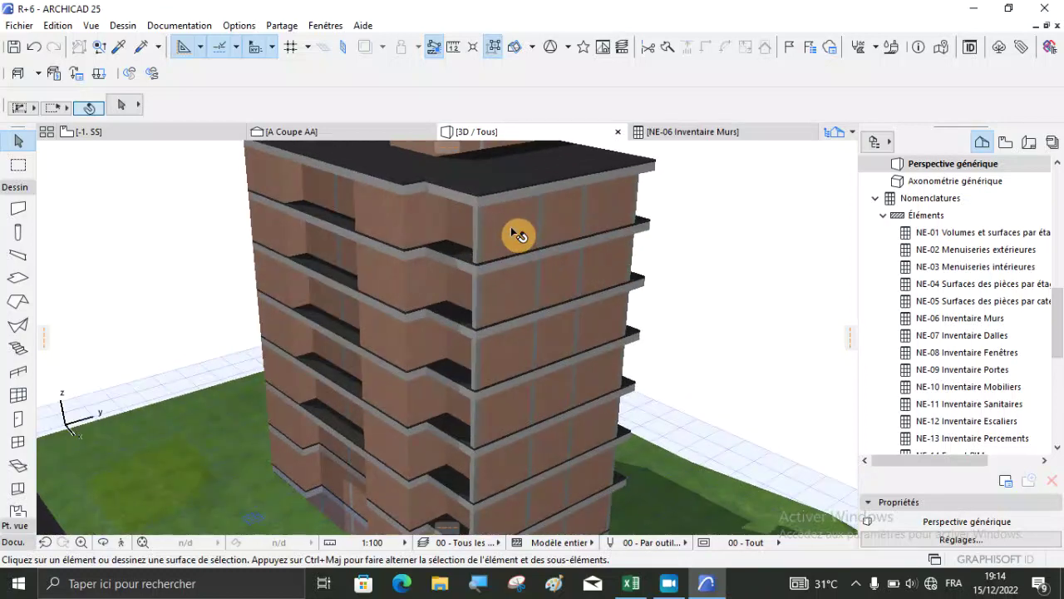
pyautogui.scroll(-1, 512, 229)
pyautogui.scroll(-2, 512, 230)
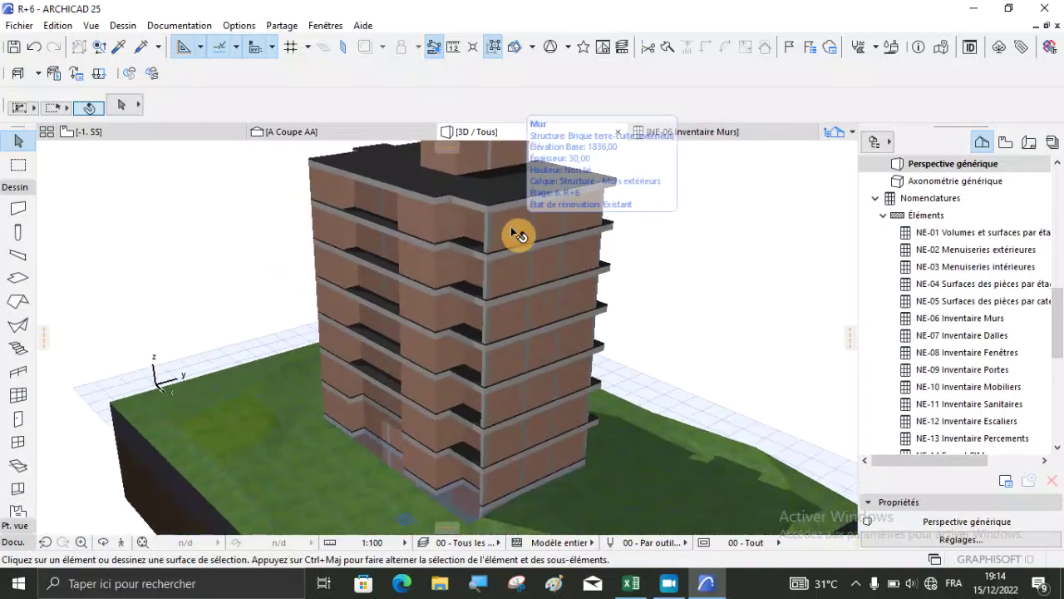